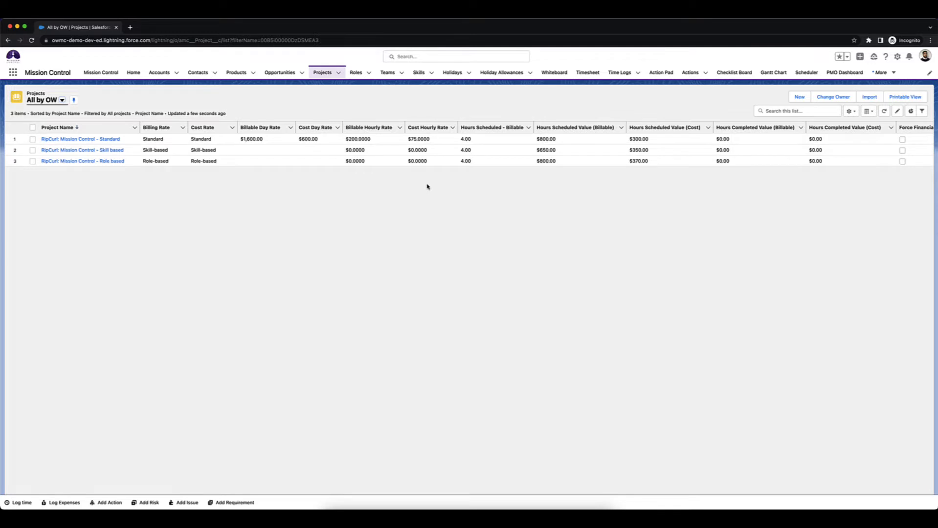
Step: Open the RipCurl: Mission Control - Standard project, show its Data Migration actions, and open Manage Rates for the project
click(77, 139)
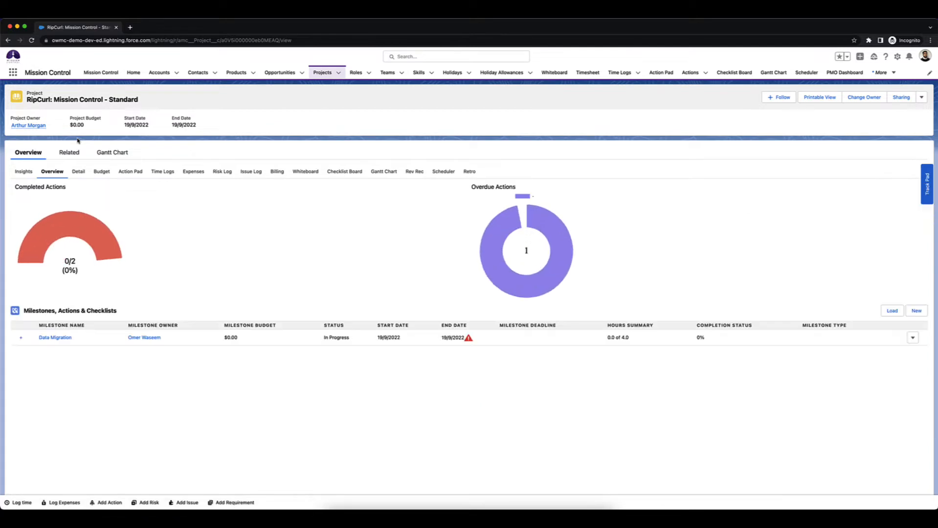
click(22, 337)
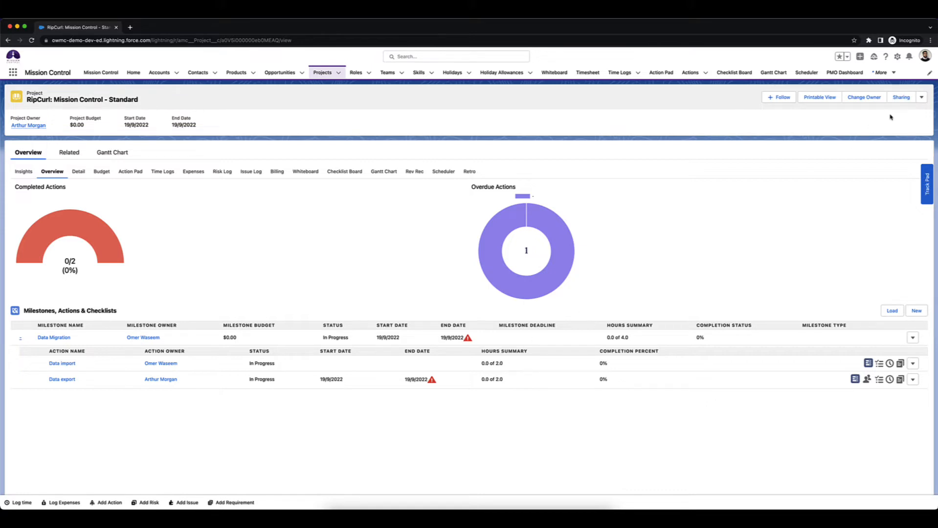
click(921, 100)
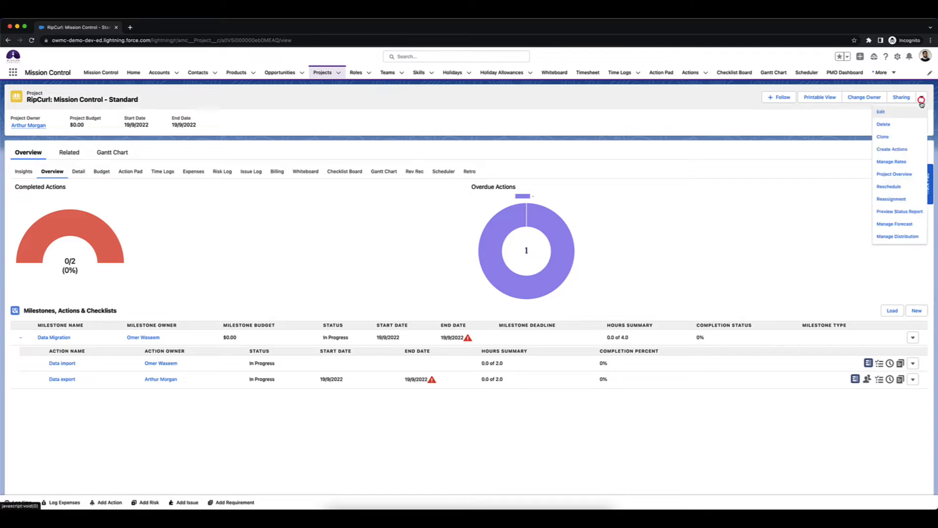
click(892, 163)
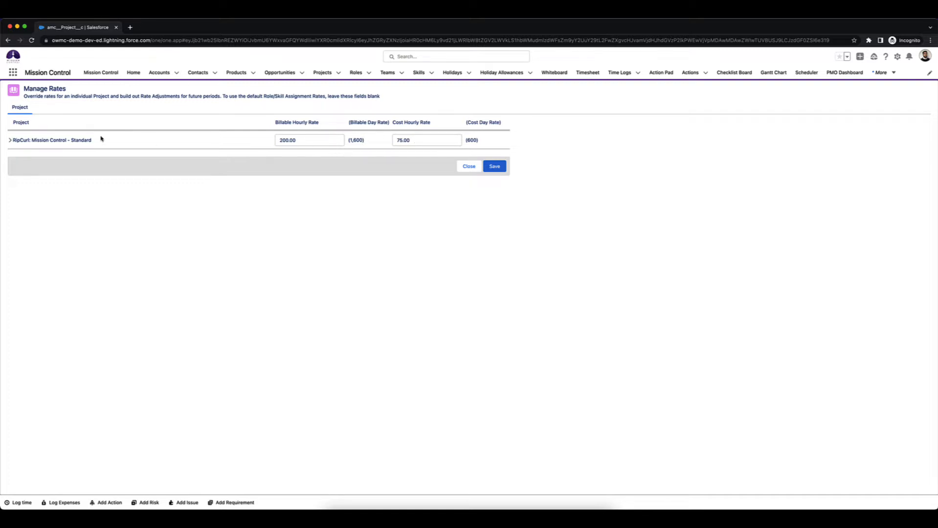
Step: Start a rate adjustment for the Standard project running from 1 Sep 2022 to 30 Sep 2022
click(10, 140)
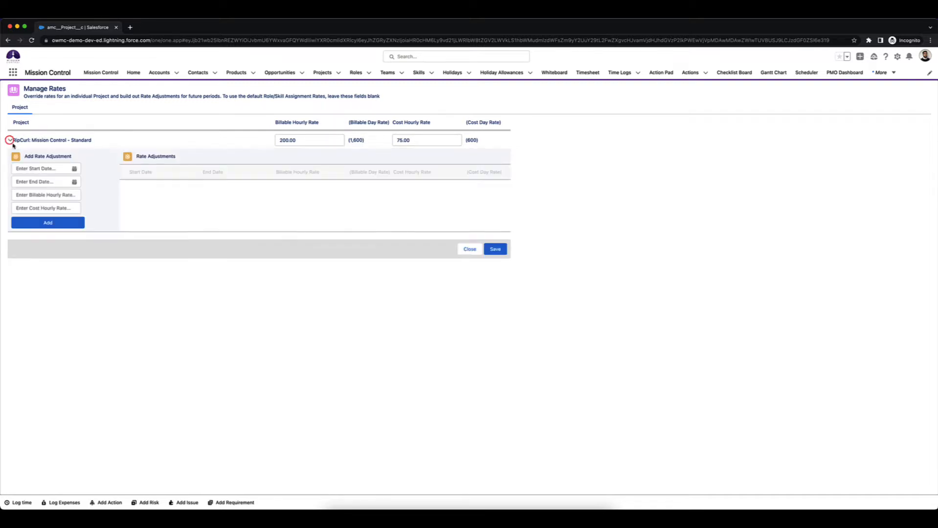
click(38, 168)
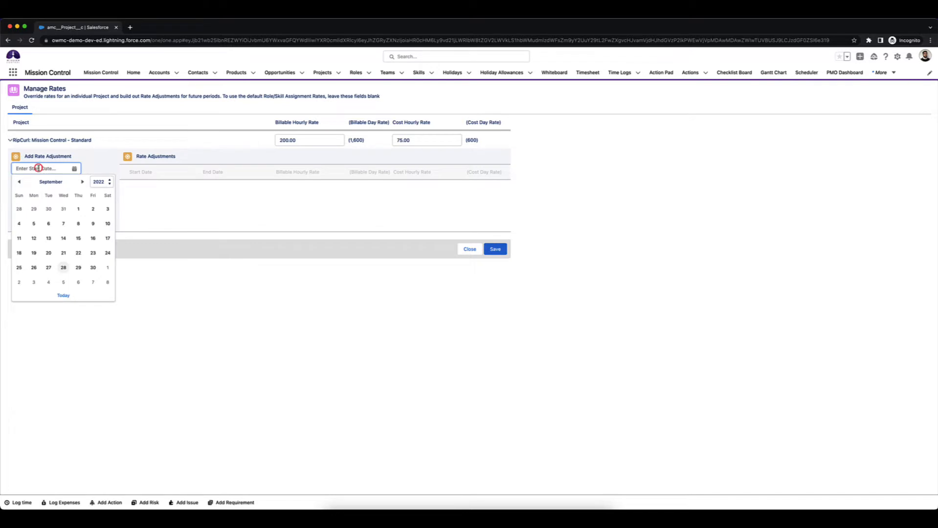
click(80, 210)
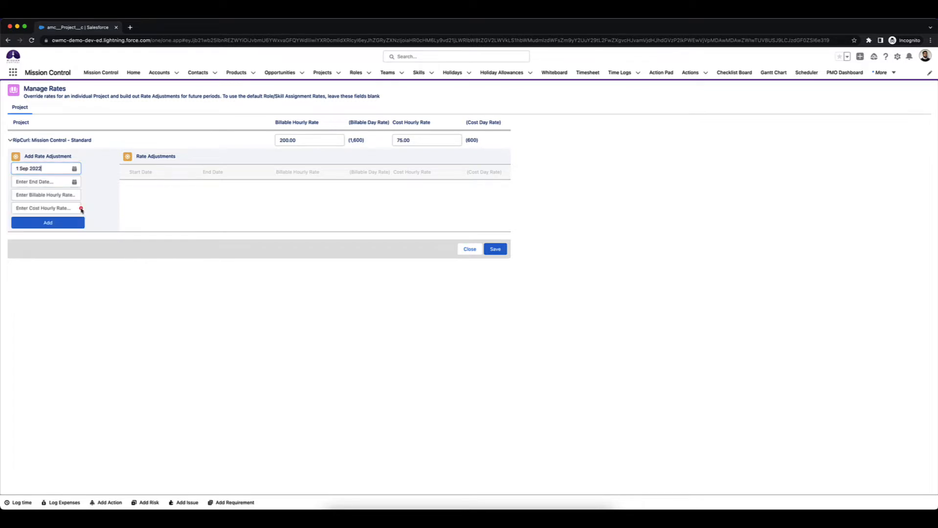
click(47, 182)
click(93, 280)
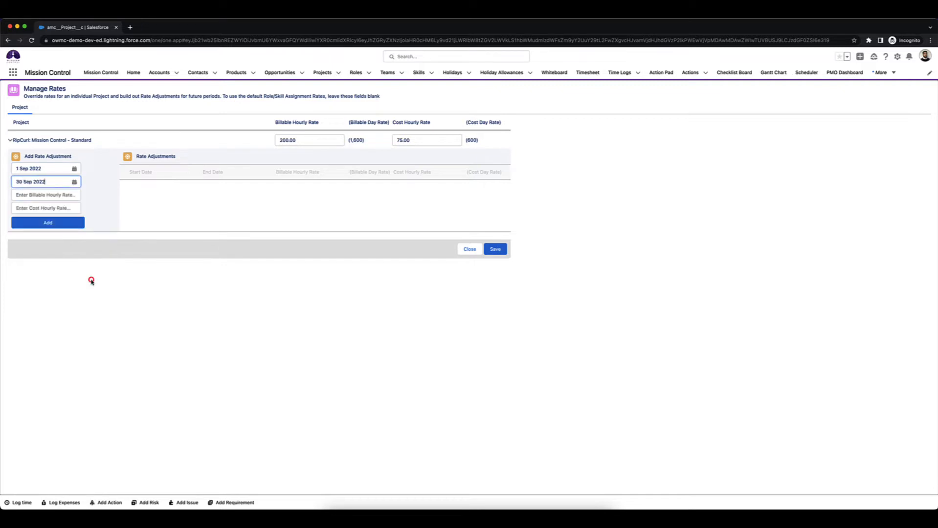
Step: Add the adjustment with a billable hourly rate of 250 and a cost hourly rate of 100, and save the project's rates
click(40, 195)
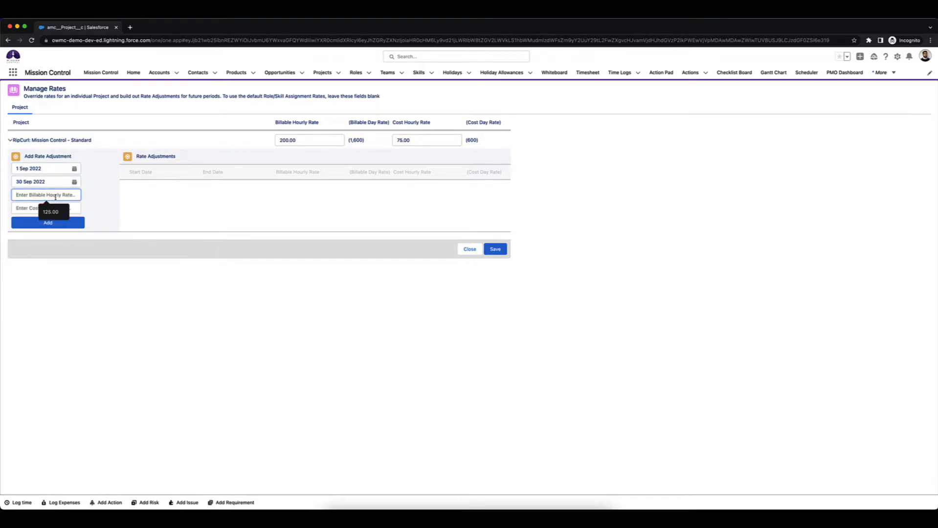
text(250)
click(57, 210)
text(10)
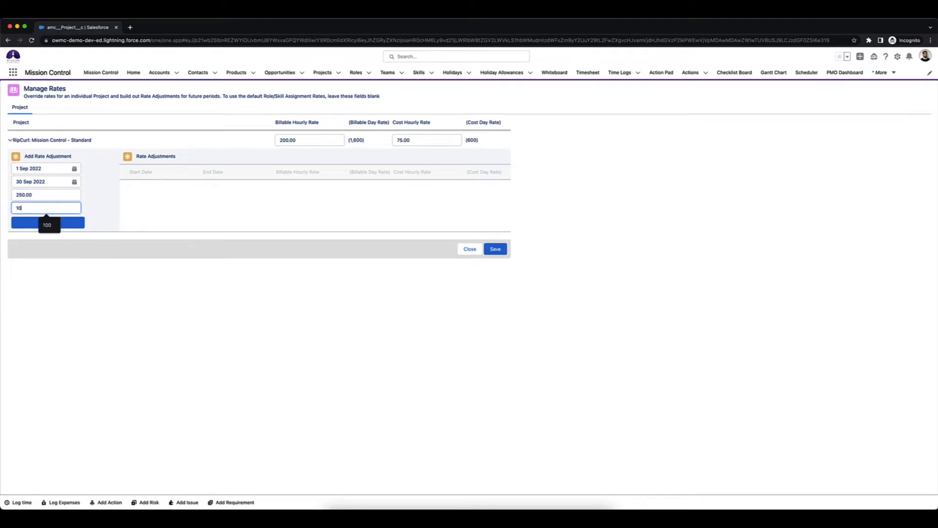
text(0)
click(182, 216)
click(77, 224)
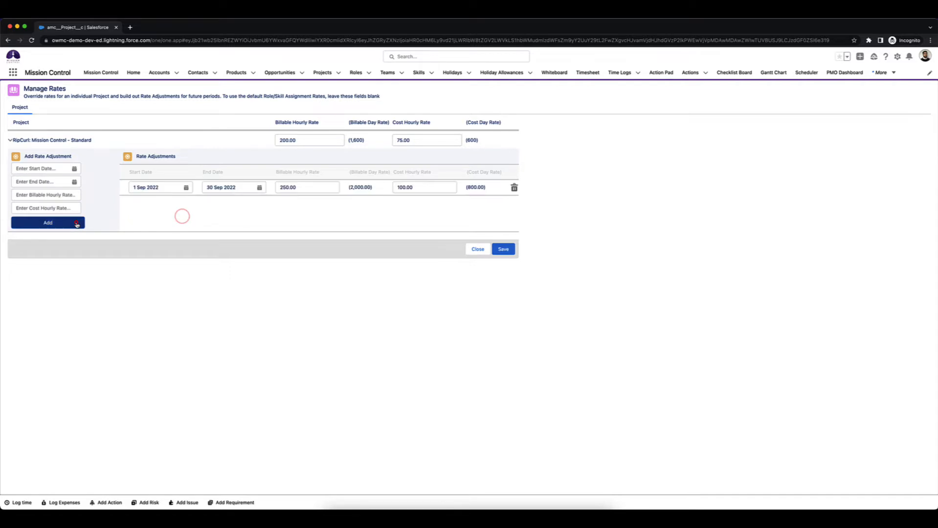
click(509, 250)
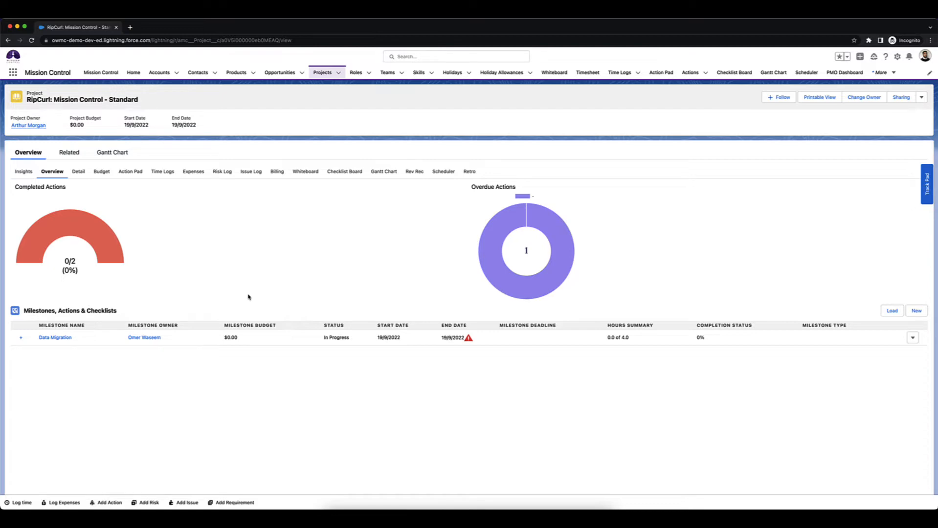
Step: Enable Force Financials Recalculation on the Standard project and save the record
click(921, 99)
click(903, 111)
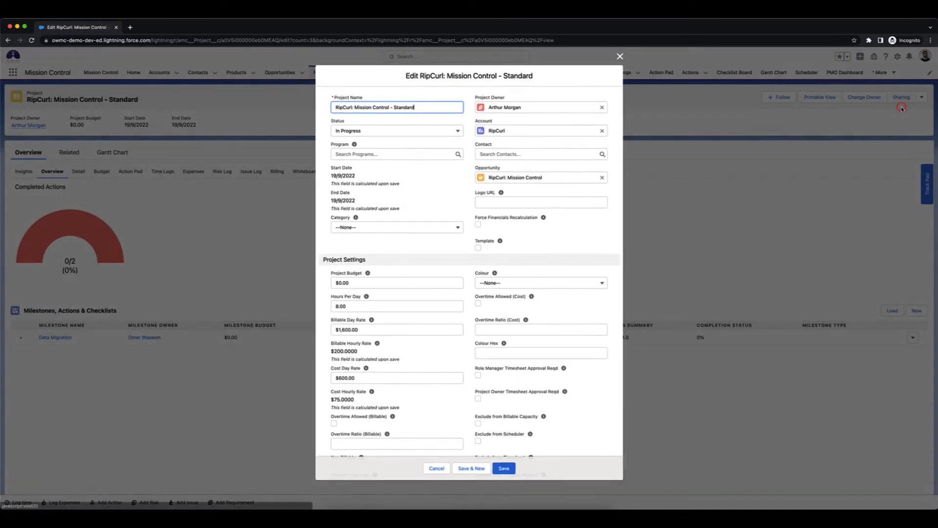
click(478, 225)
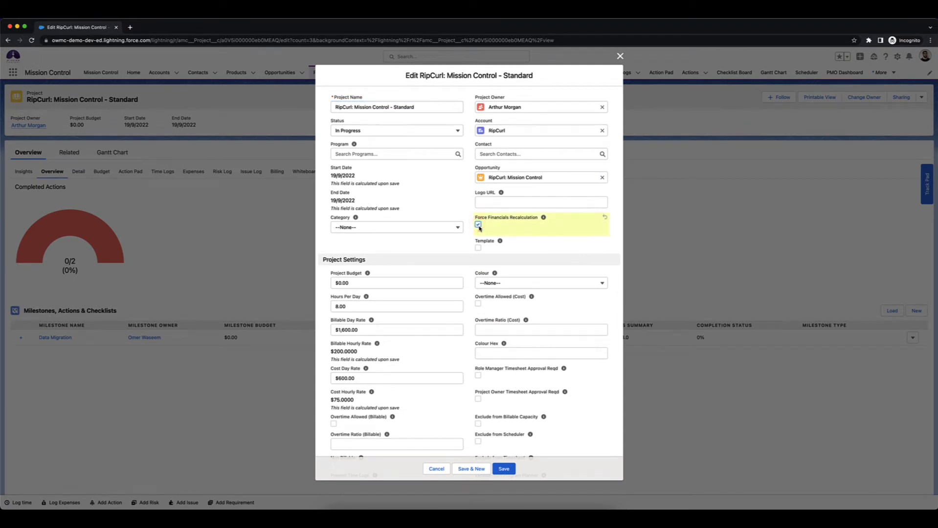
click(501, 466)
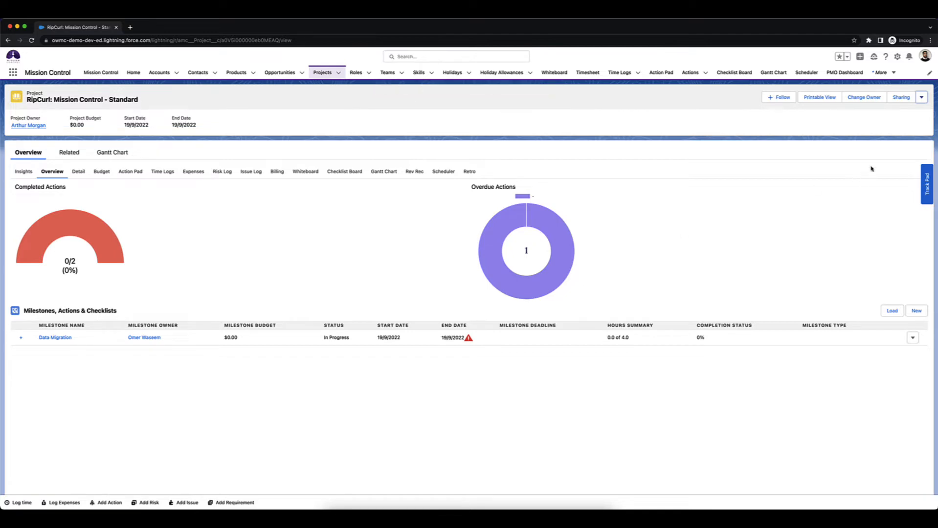
Step: Check the Force Financials Recalculation setting in the Standard project's edit form twice, leaving without changes each time
click(922, 97)
click(904, 109)
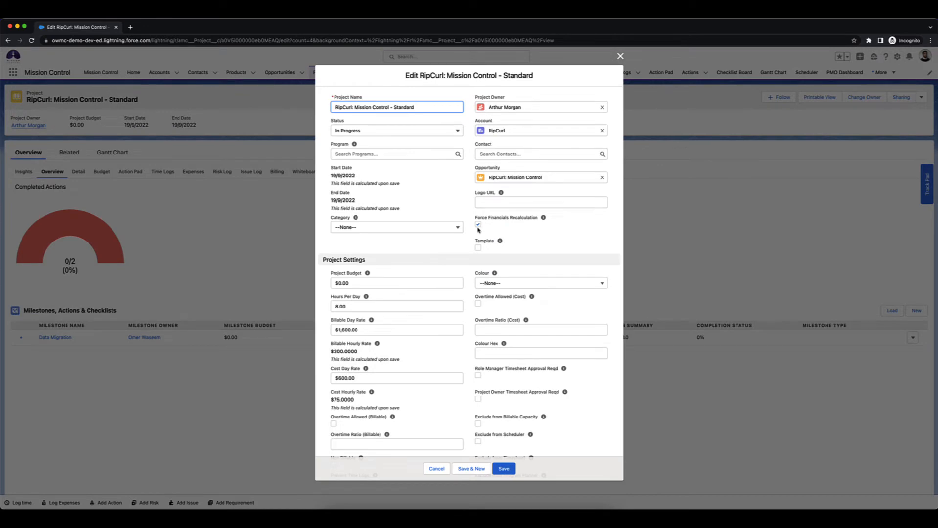
click(436, 469)
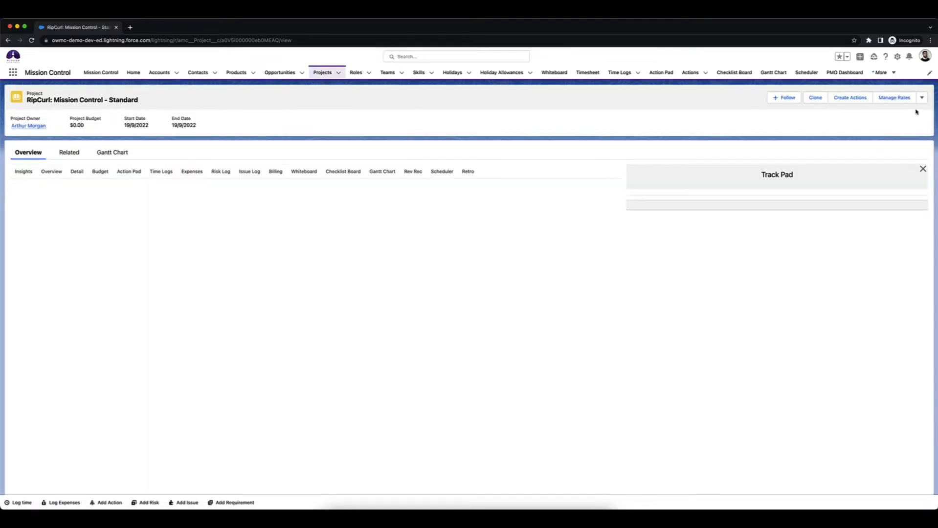
click(923, 101)
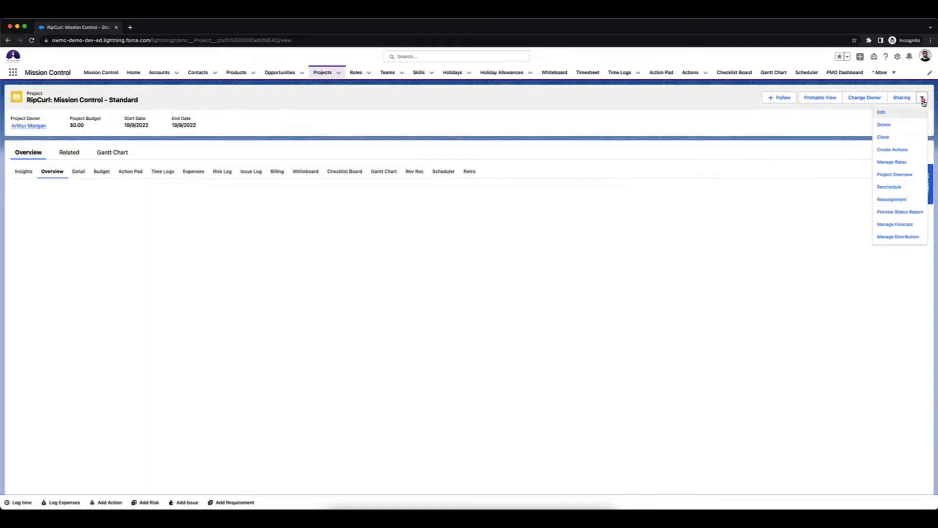
click(885, 113)
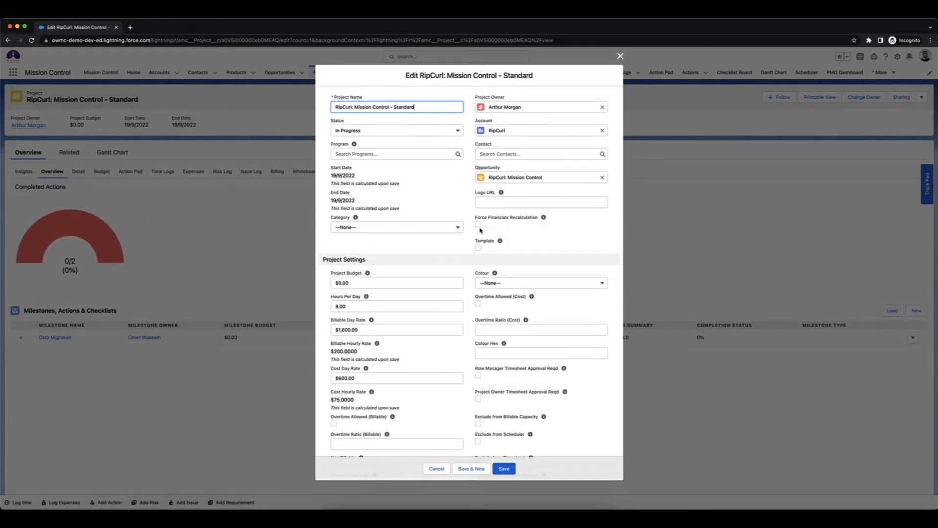
click(434, 467)
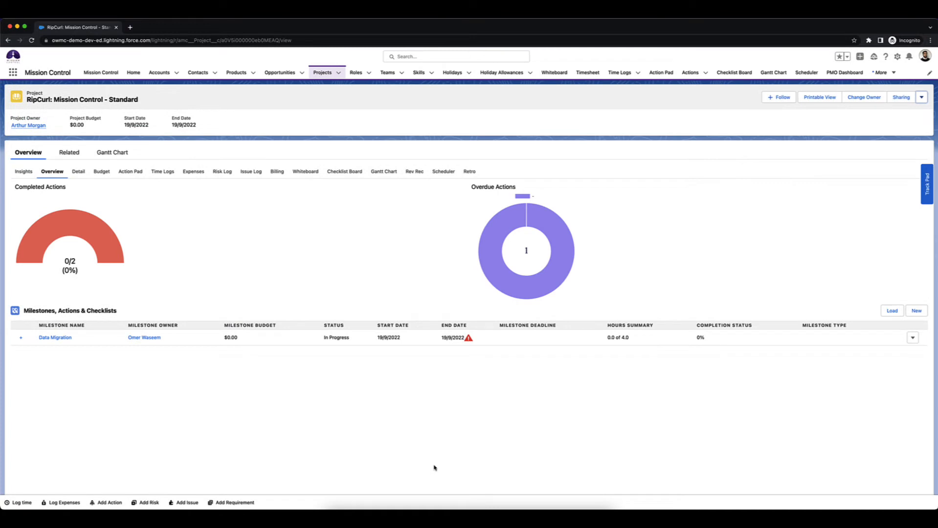
Step: Log 1 completed hour on the Data import action of the Data Migration milestone, dated 28 Sep 2022
click(20, 338)
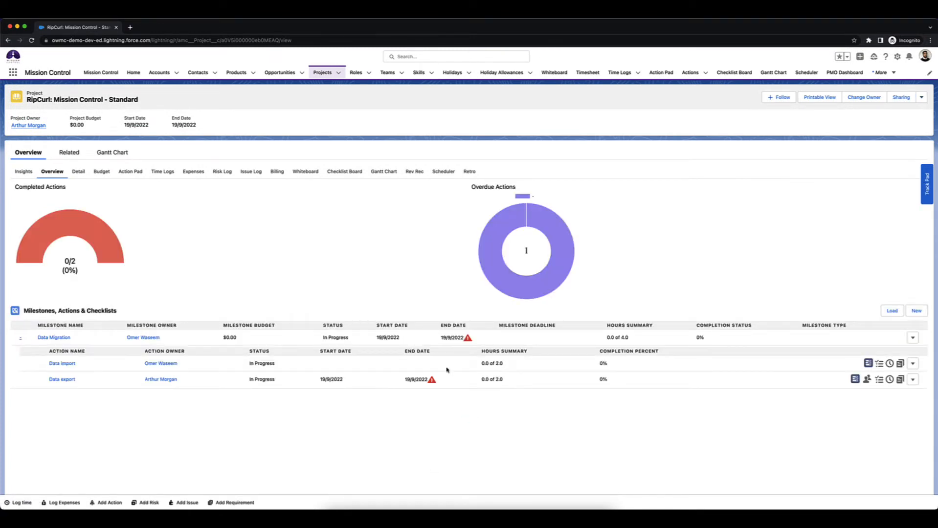
click(889, 366)
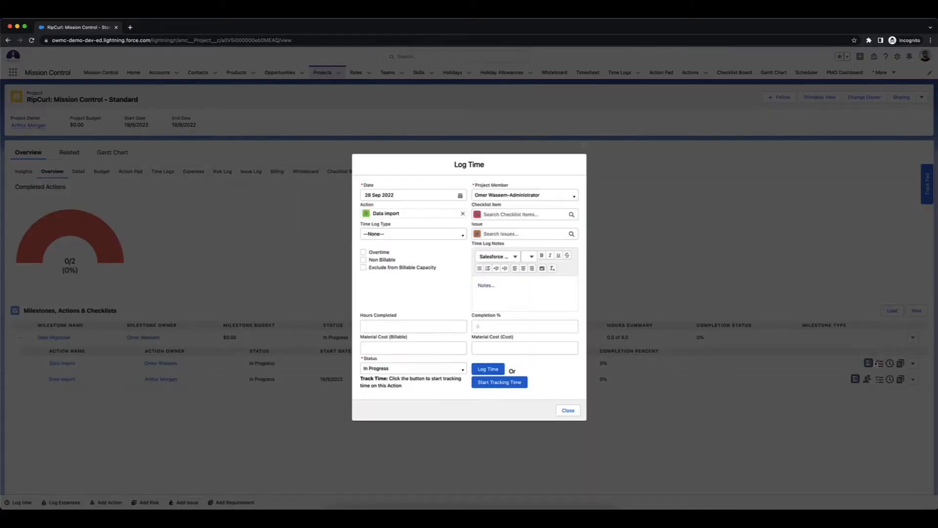
click(447, 328)
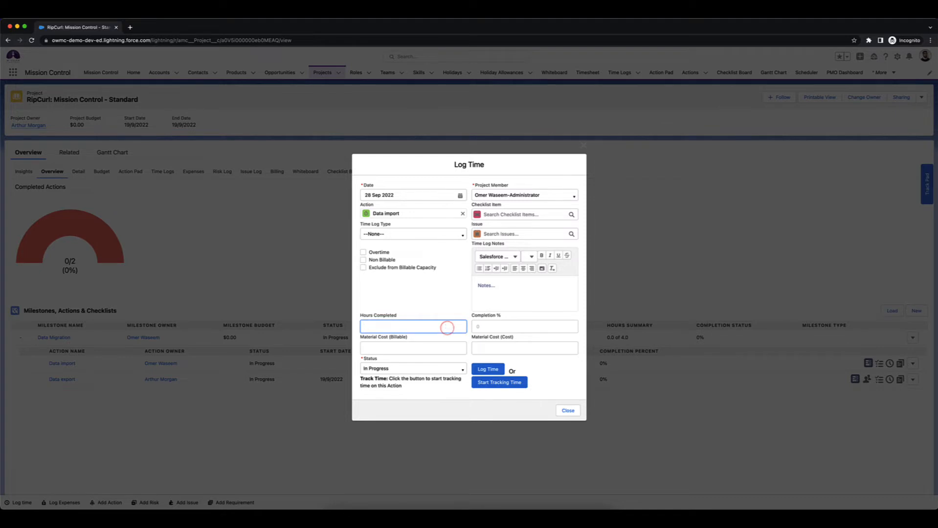
text(1)
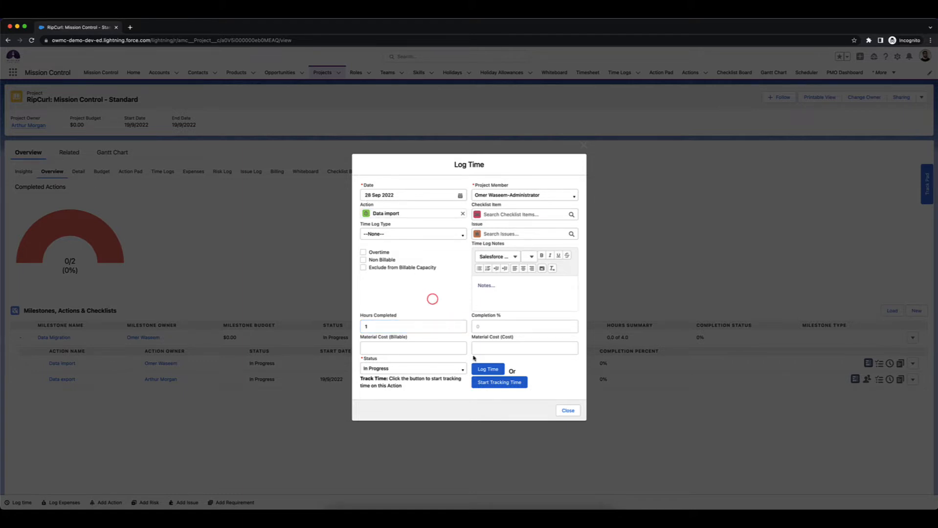
click(483, 367)
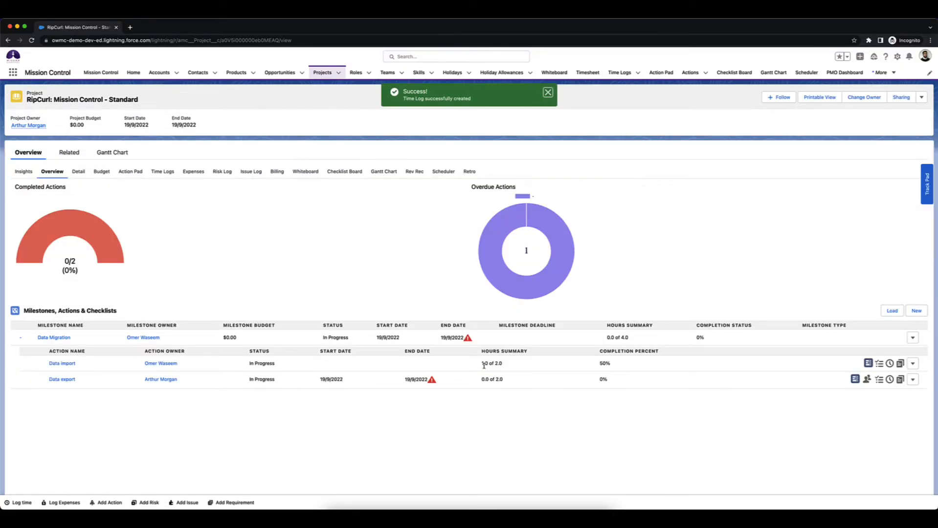
Step: Log 1 completed hour on the Data export action, dated 31 Aug 2022
click(890, 380)
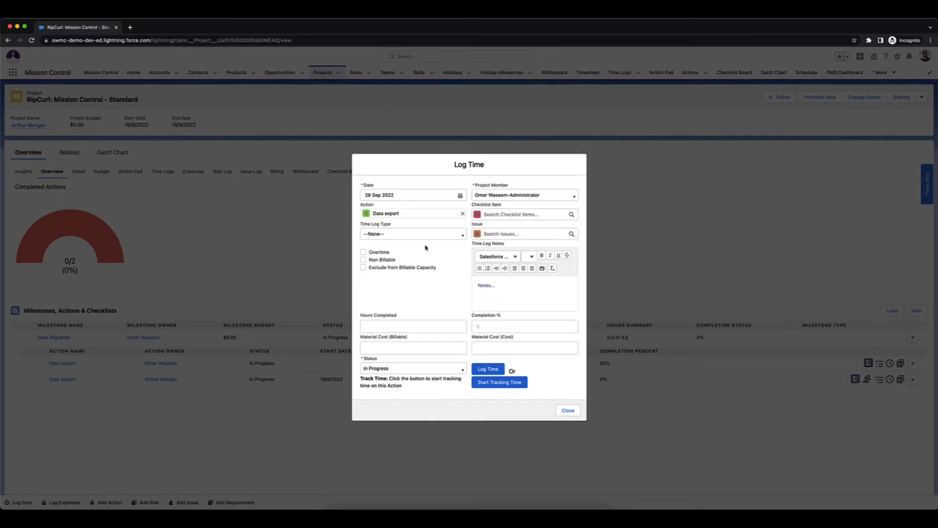
click(410, 196)
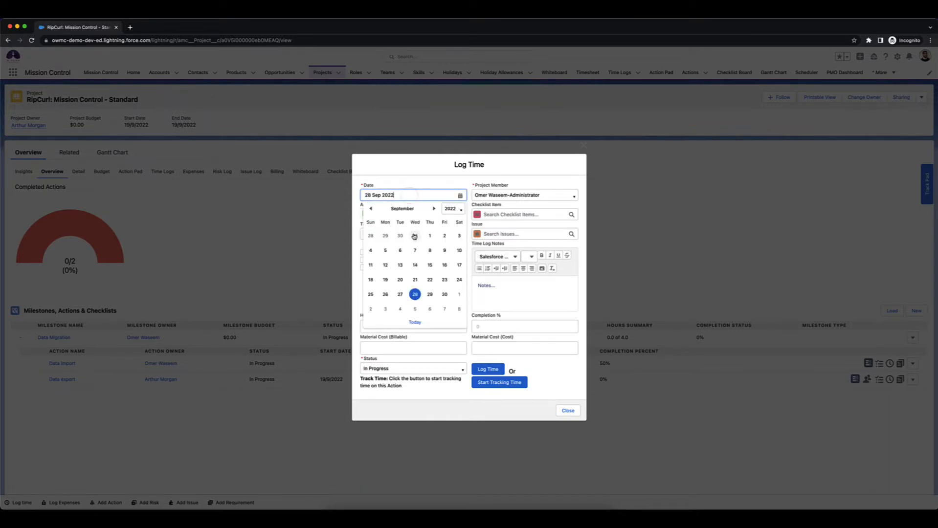
click(415, 236)
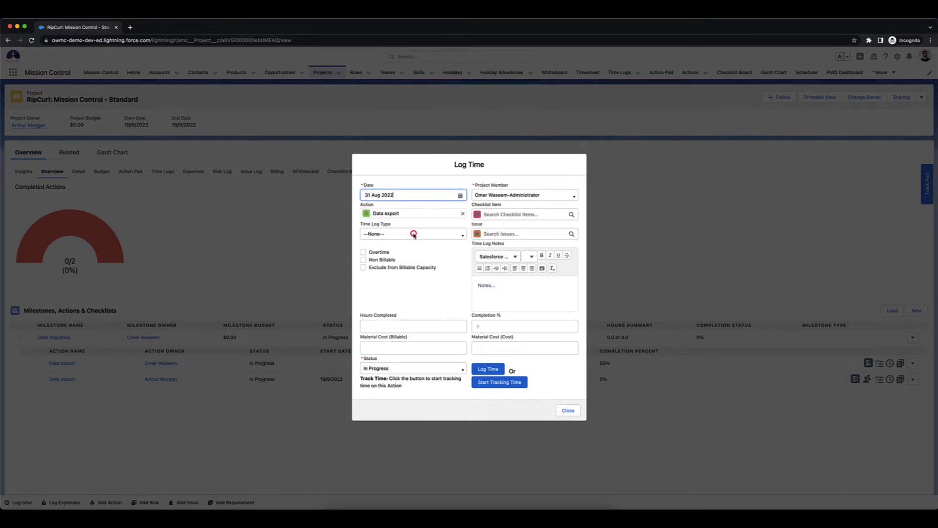
click(401, 324)
text(1)
click(424, 312)
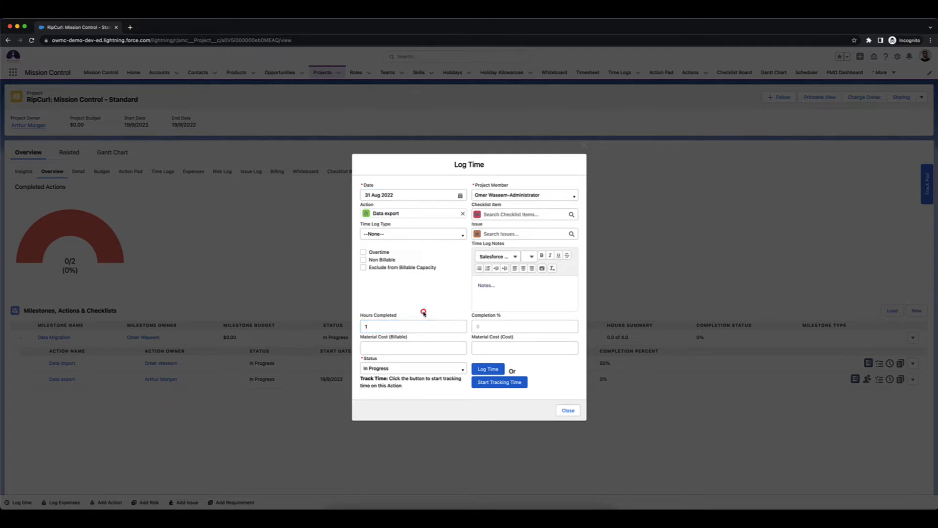
click(481, 371)
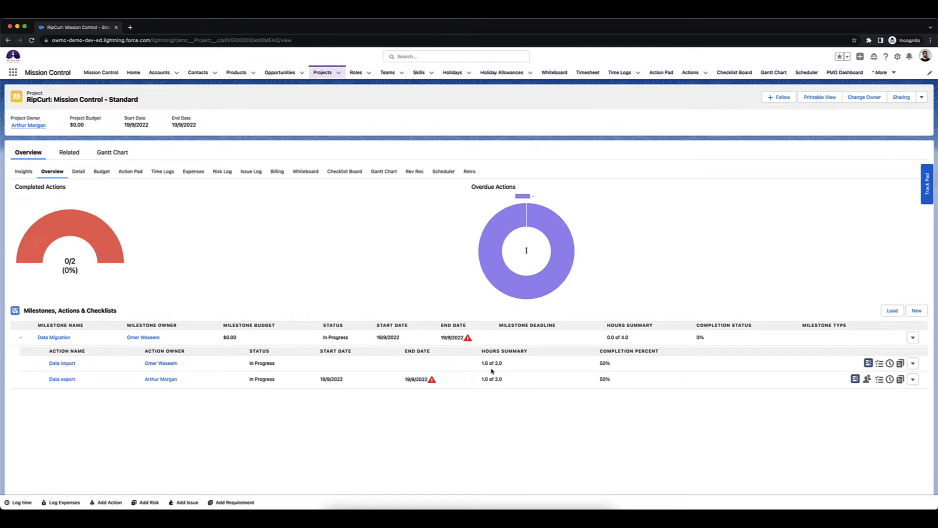
Step: From the Projects list, open the Role based project and the Roles list in new browser tabs, and expand the project's Data Migration milestone
click(319, 75)
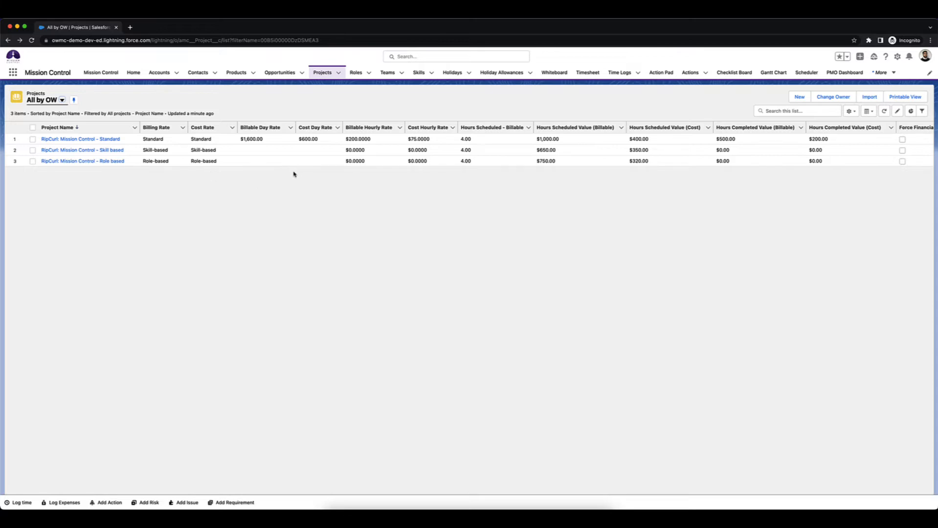
right_click(77, 162)
click(105, 166)
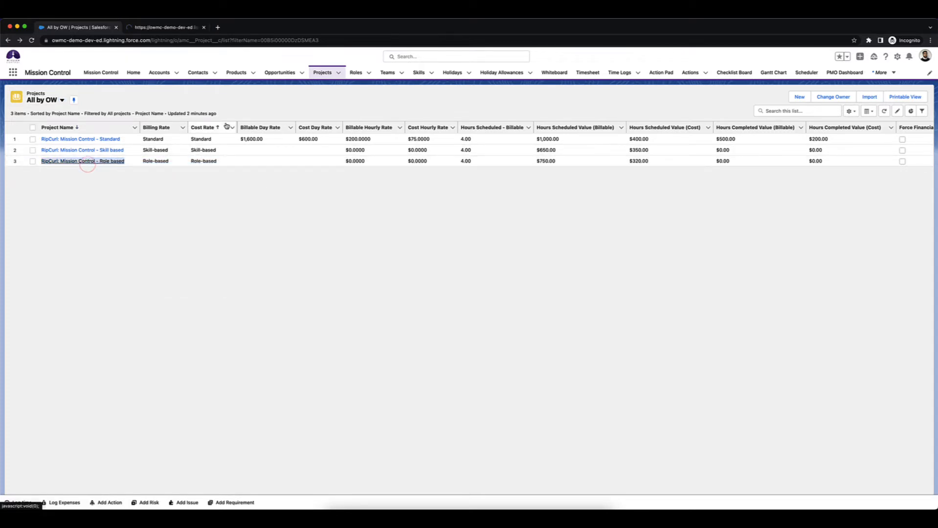
click(369, 75)
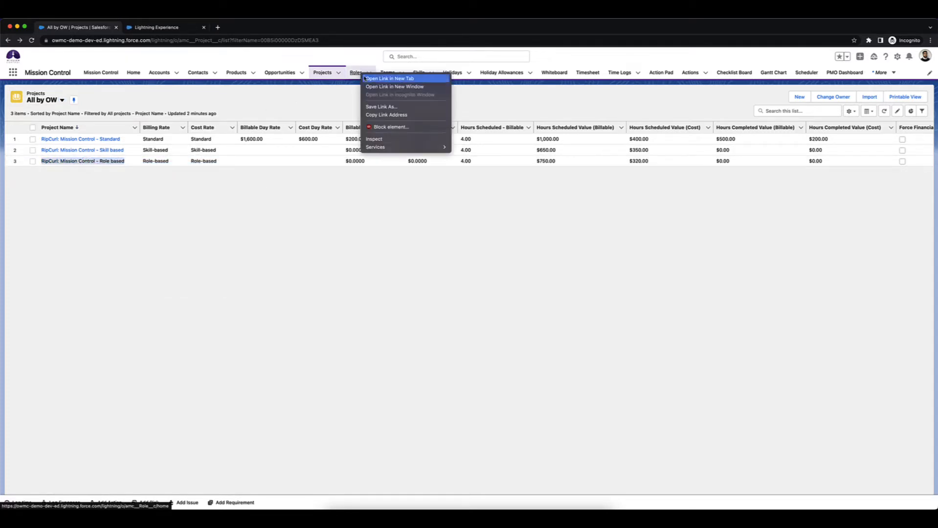
click(188, 28)
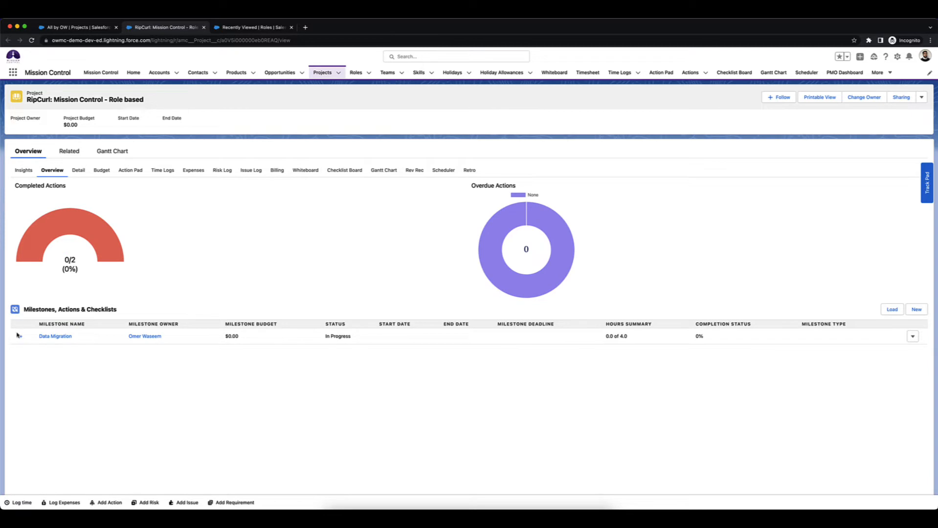
click(20, 337)
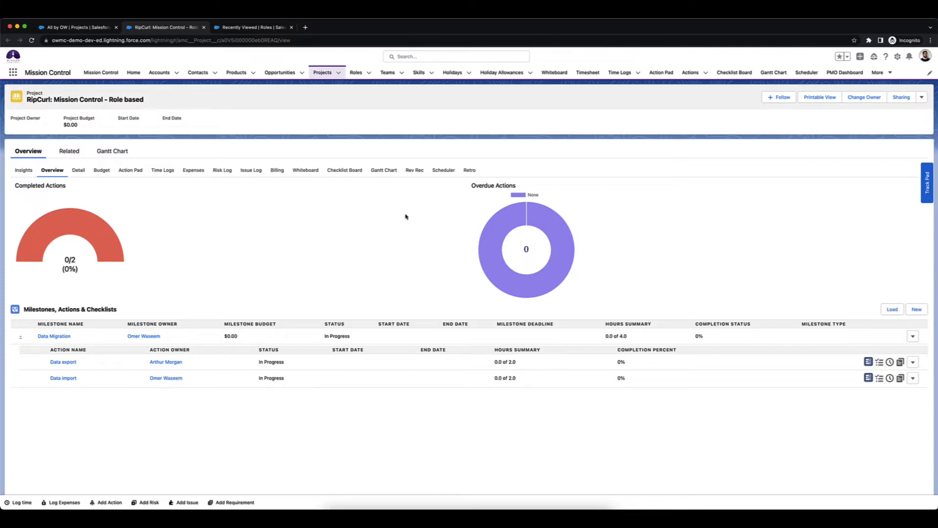
Step: Open the first two roles in the Roles list, the Administrator and the first Developer, in new browser tabs and close the list's tab
click(242, 28)
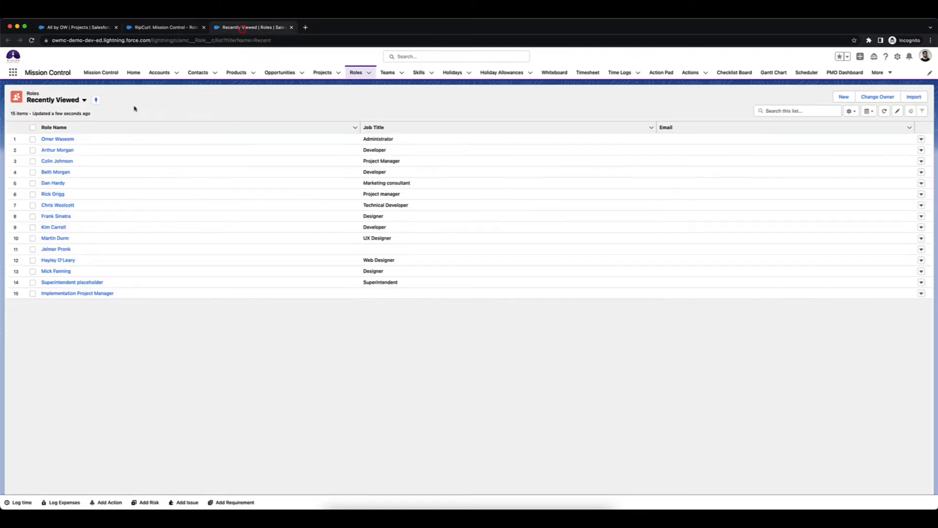
right_click(55, 140)
click(85, 143)
right_click(56, 149)
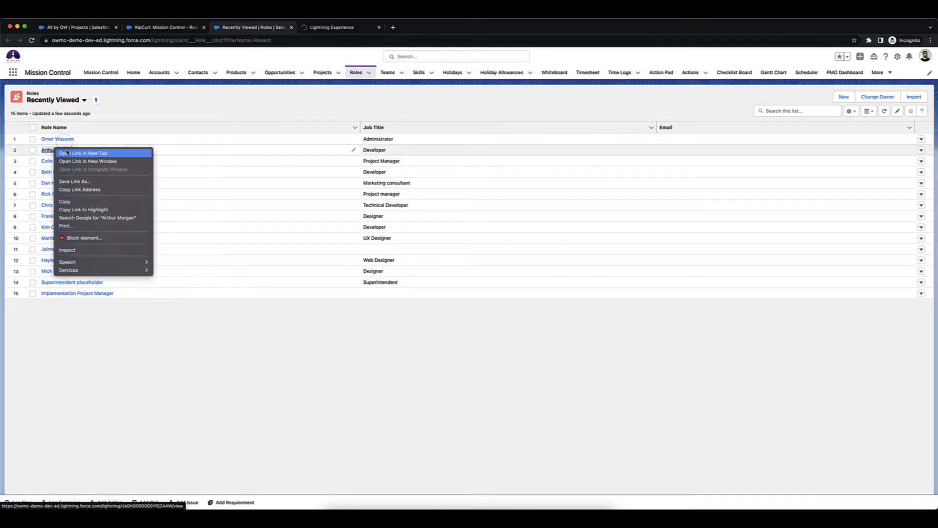
click(72, 152)
click(291, 28)
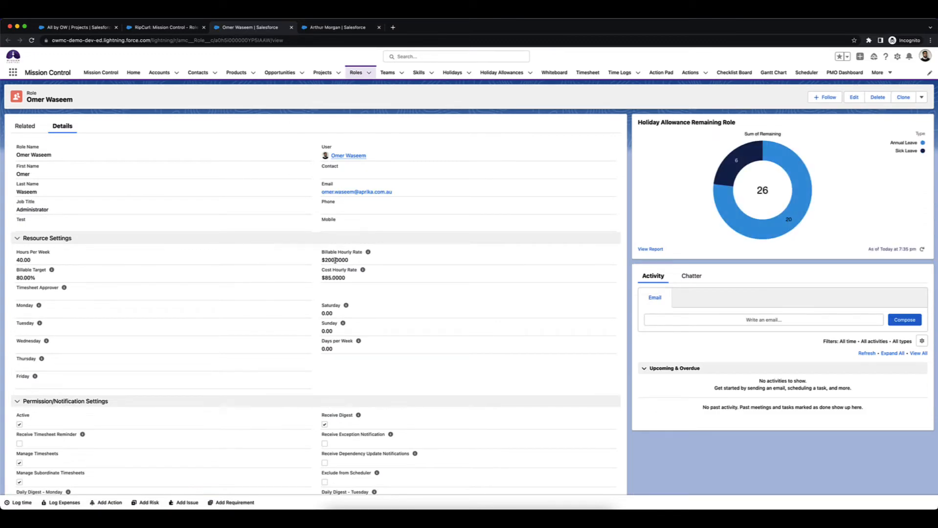
Step: Compare the billable and cost hourly rates of the Administrator and Developer roles with the Role based project's scheduled values in the Projects list
click(327, 28)
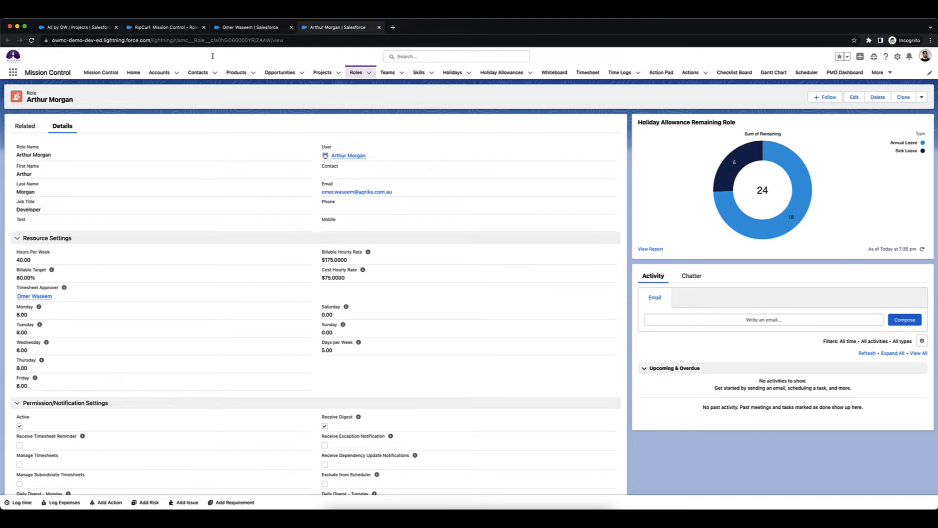
click(224, 30)
click(93, 28)
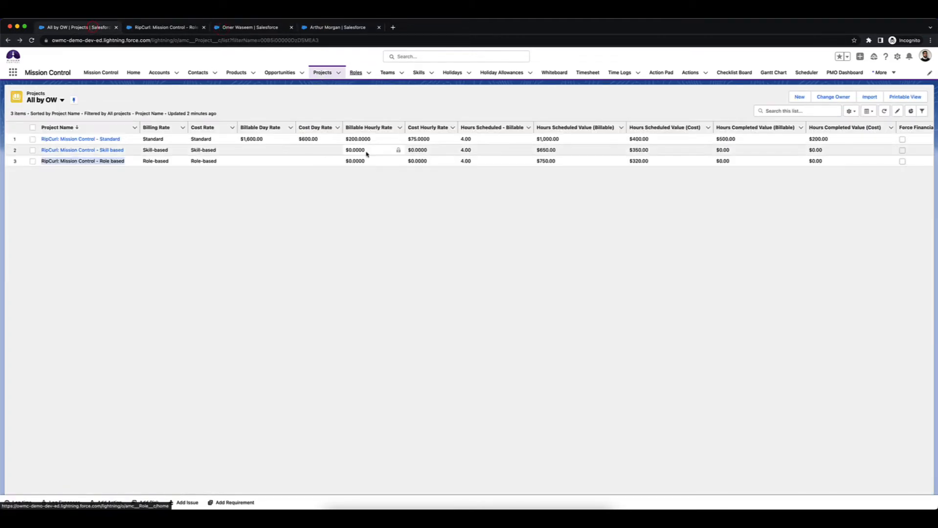
click(612, 174)
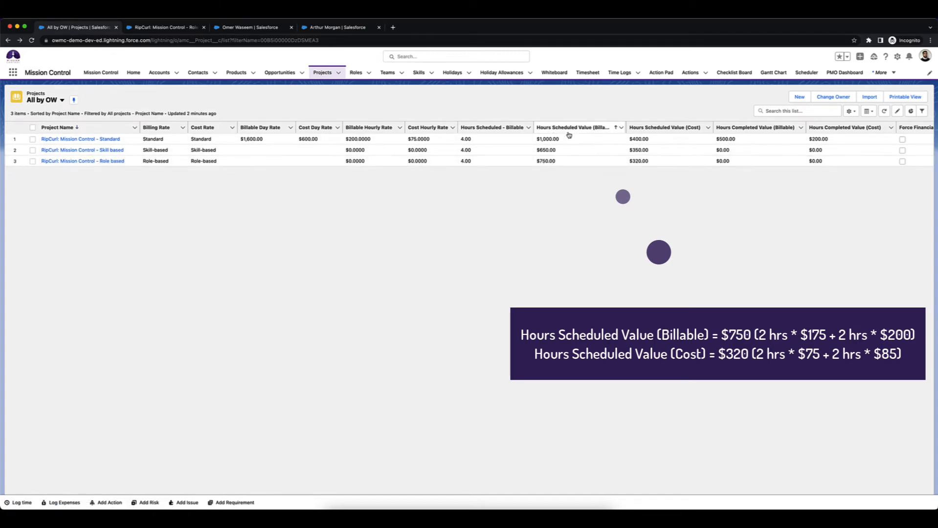
click(245, 27)
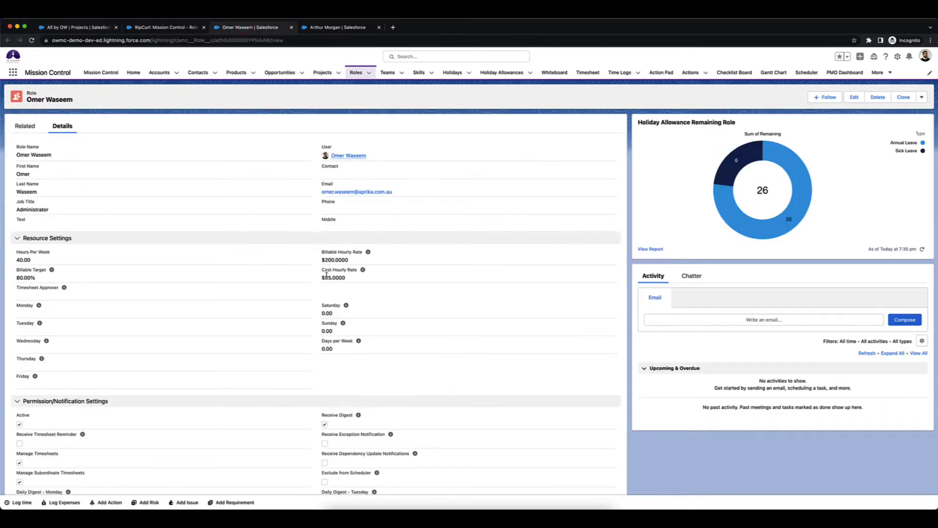
click(319, 27)
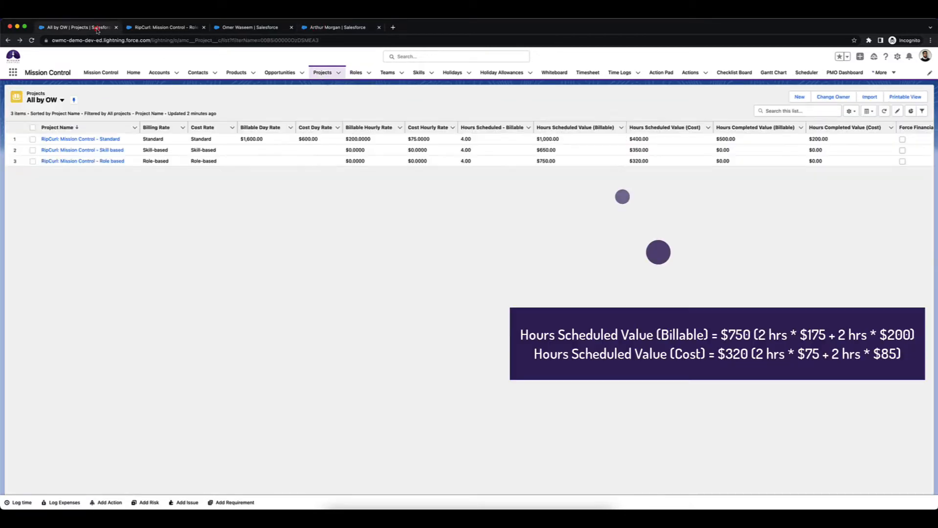
click(97, 28)
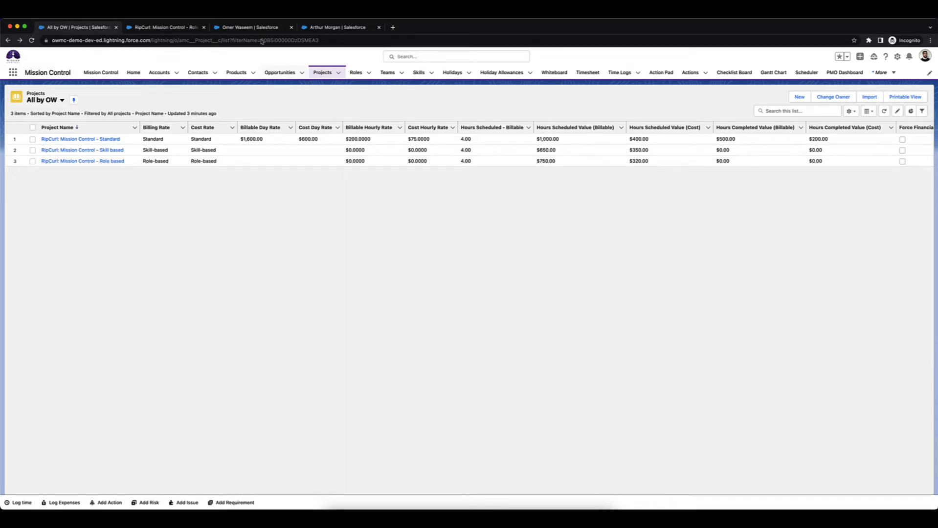
Step: In Manage Rates for the Administrator role, enter a role-based rate adjustment period from 1 Sep 2022 to 30 Sep 2022
click(252, 29)
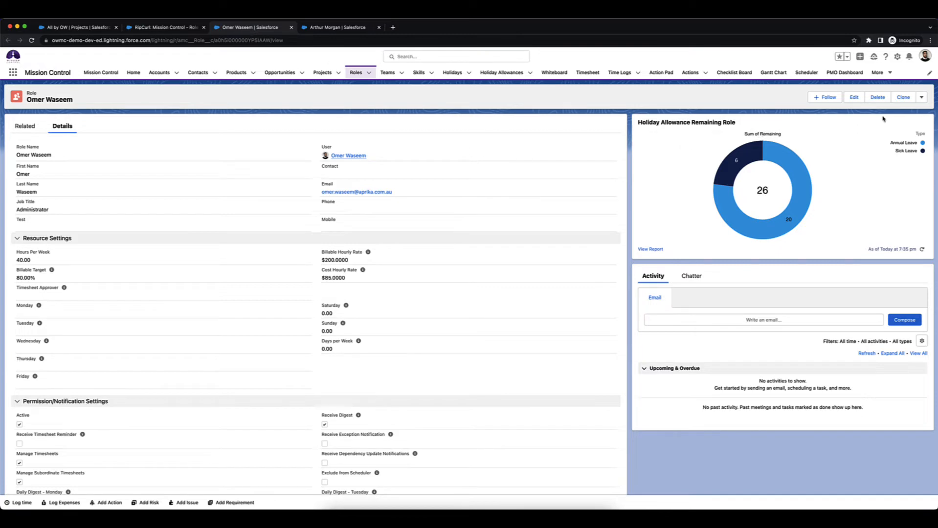
click(920, 100)
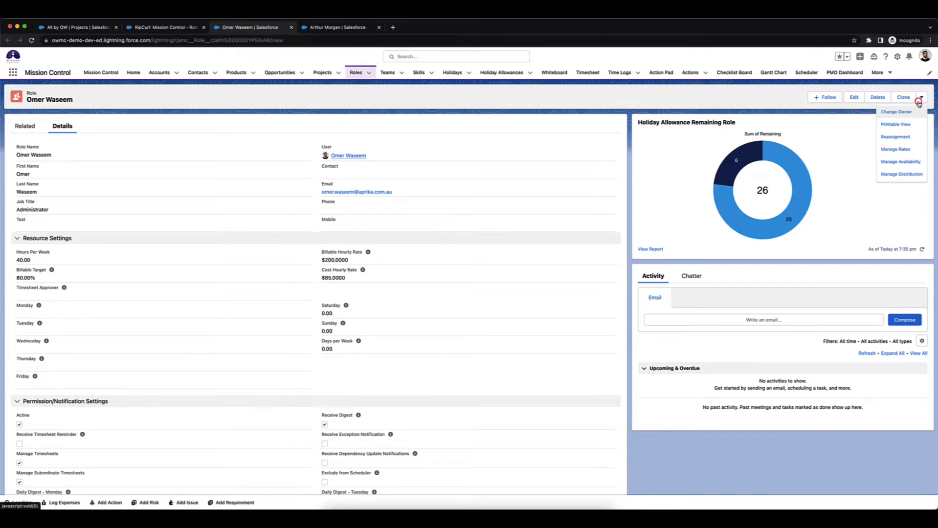
click(920, 149)
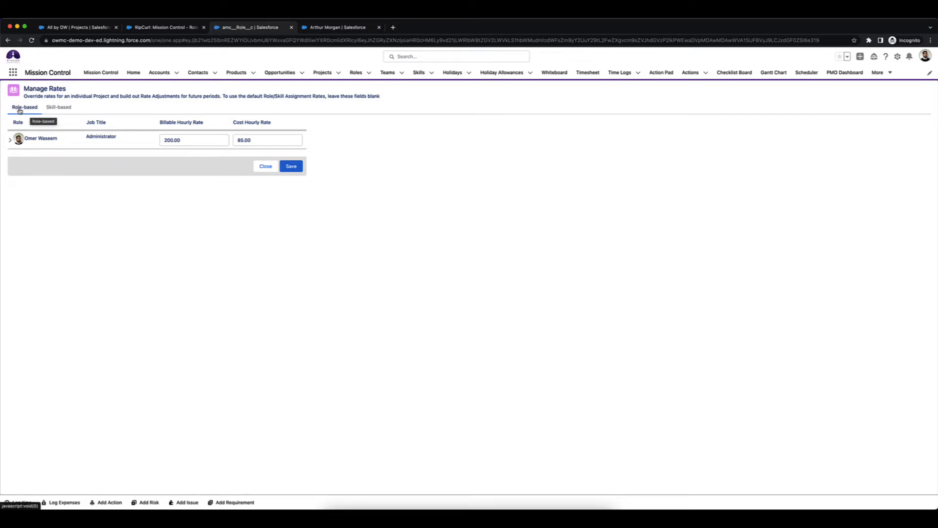
click(10, 140)
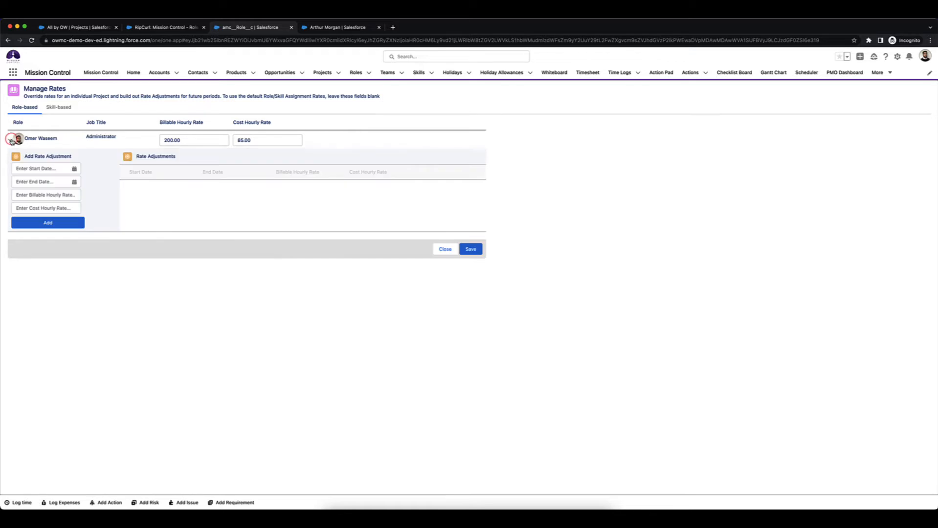
click(34, 169)
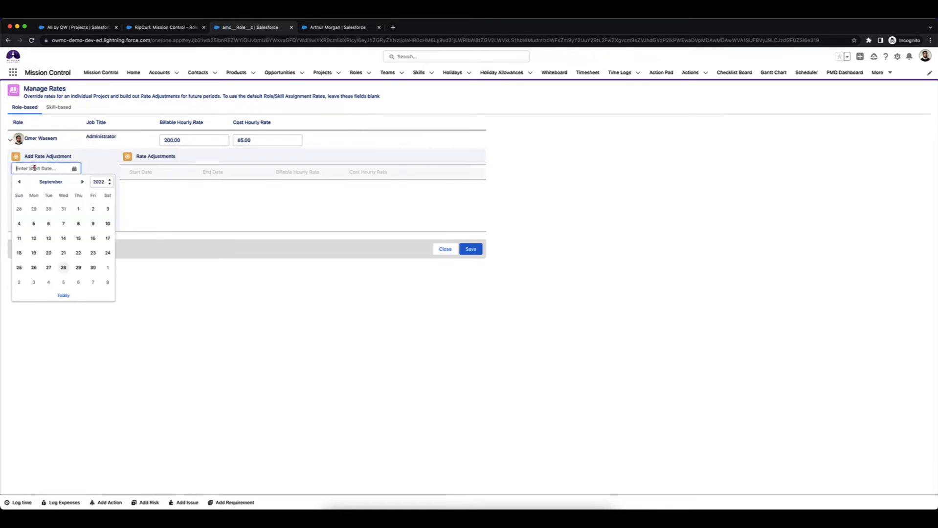
click(78, 209)
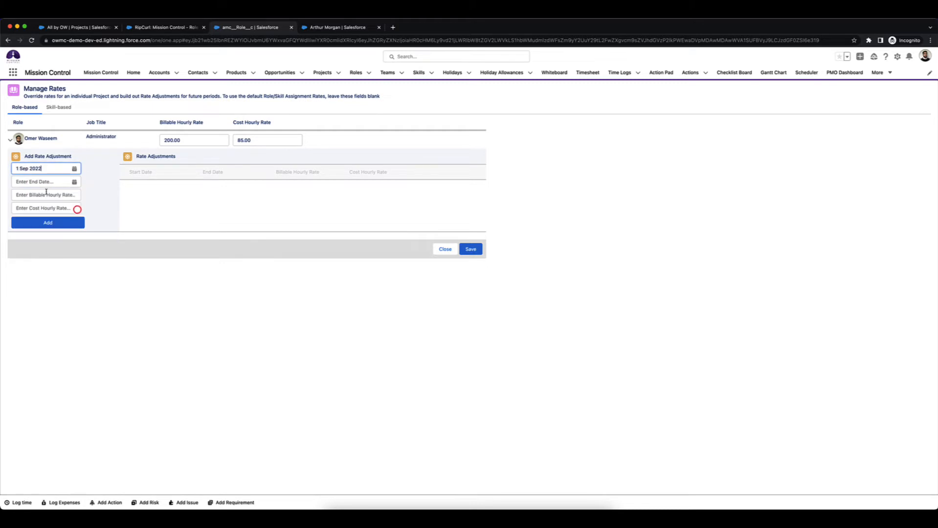
click(41, 182)
click(93, 281)
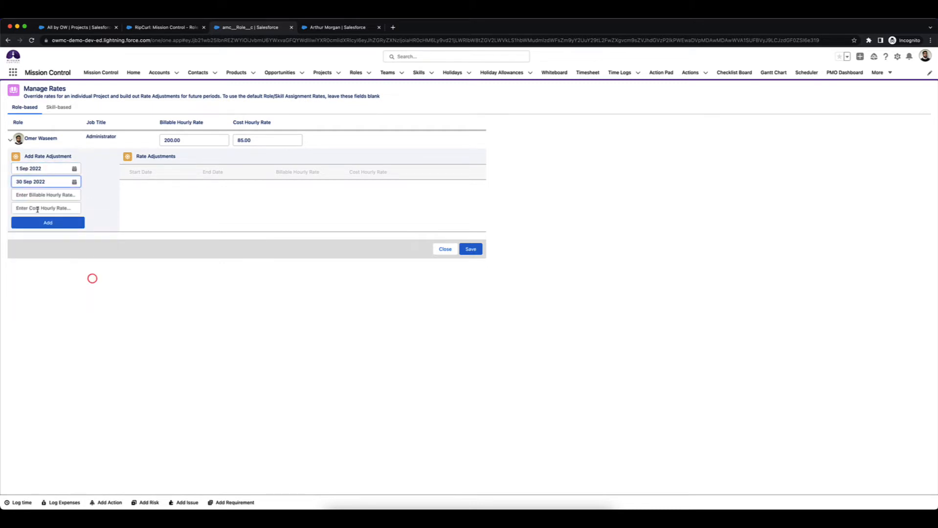
Step: Give the Administrator role's adjustment a billable hourly rate of 250 and a cost hourly rate of 100, add it and save
click(36, 195)
text(250)
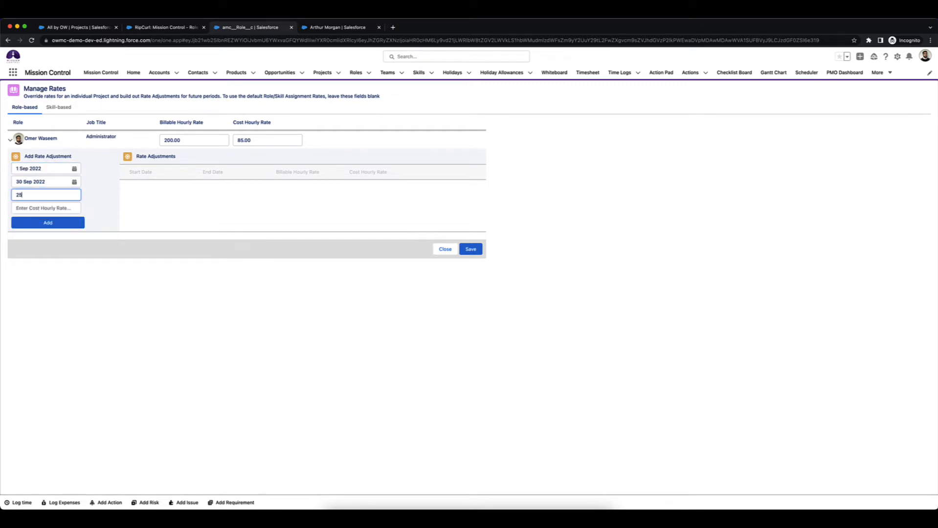
click(42, 208)
text(100)
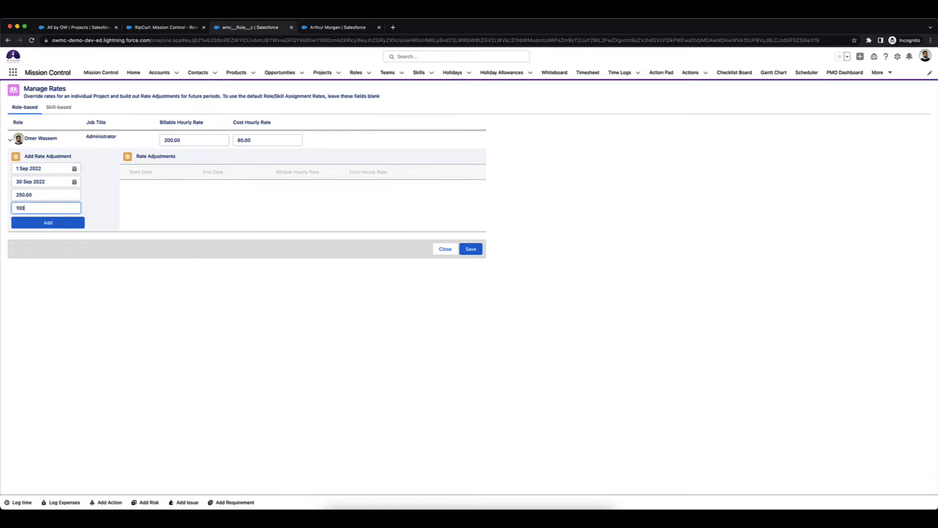
click(64, 224)
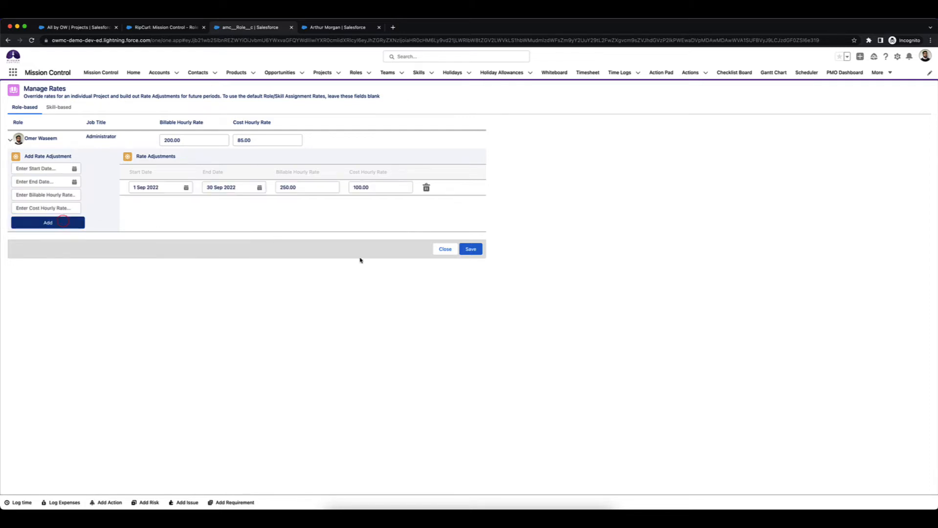
click(471, 249)
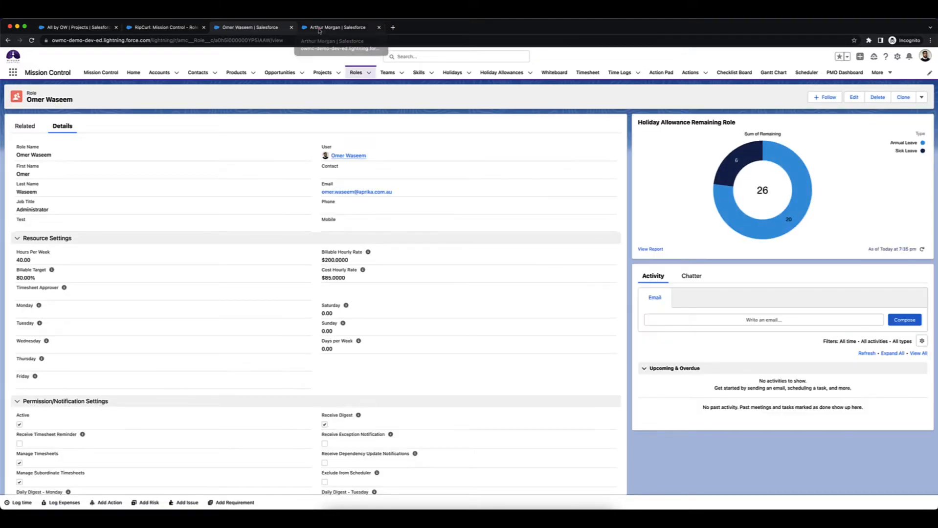
Step: In Manage Rates for the Developer role, enter a role-based rate adjustment period from 1 Sep 2022 to 30 Sep 2022
click(319, 29)
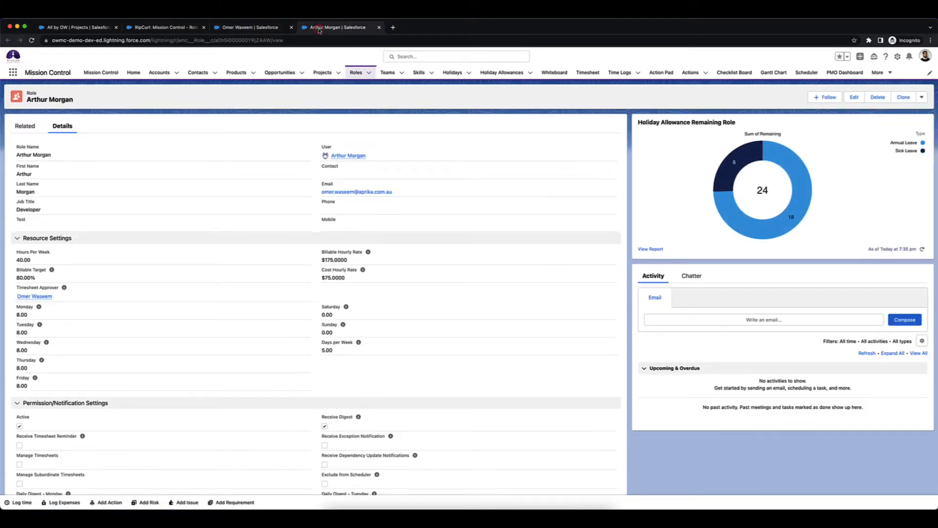
click(922, 100)
click(903, 149)
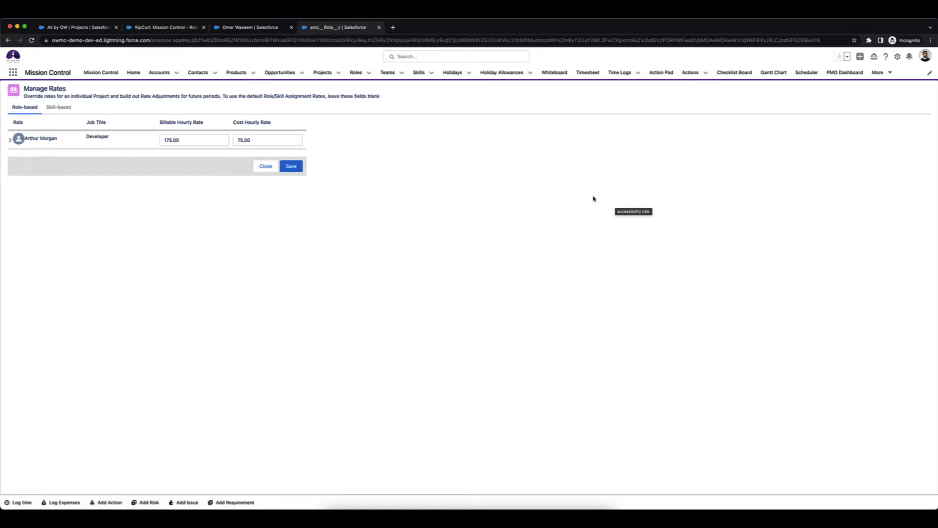
click(10, 140)
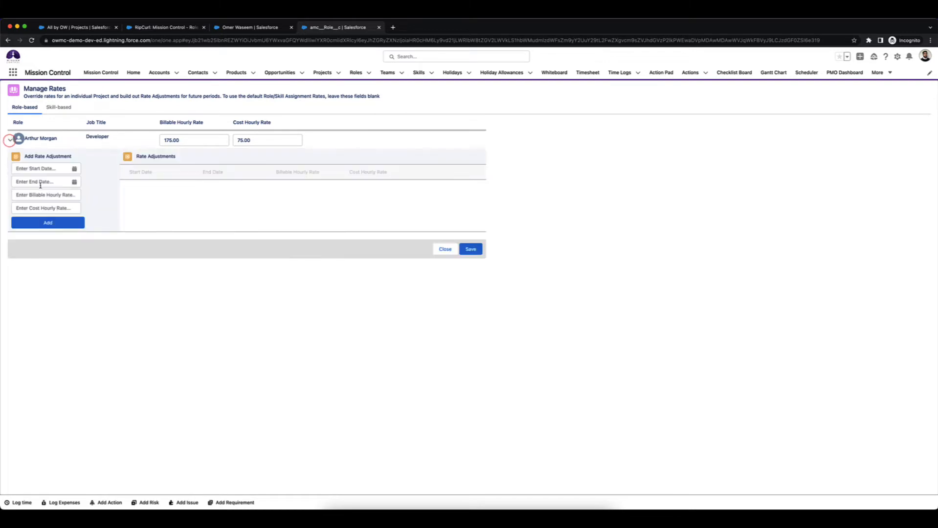
click(42, 168)
click(79, 208)
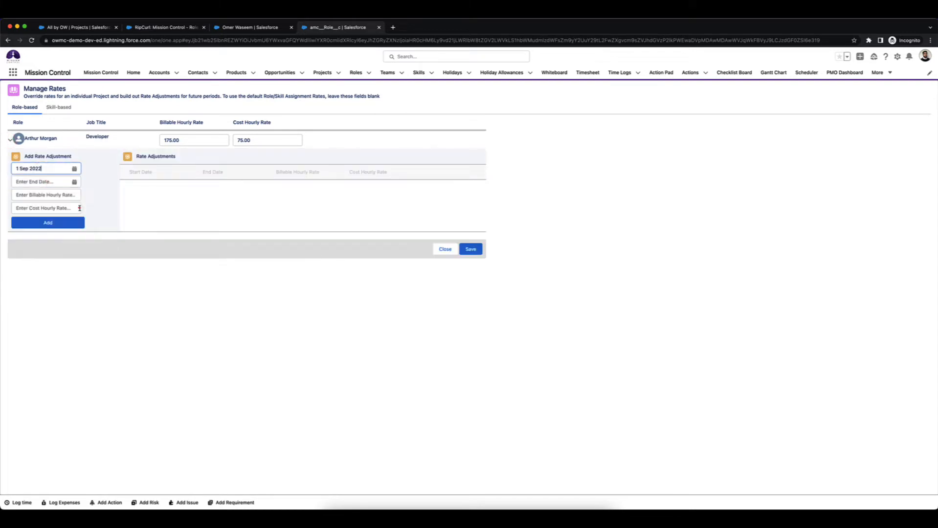
click(53, 183)
click(91, 280)
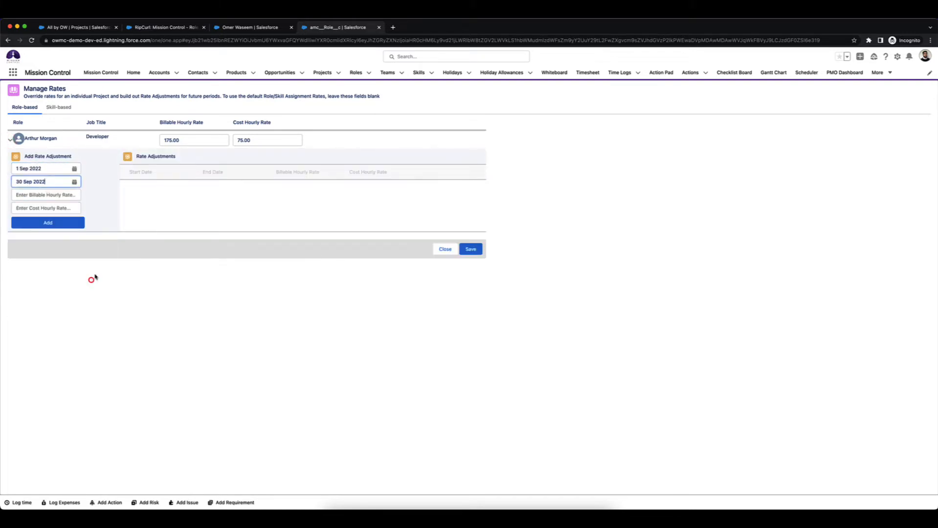
Step: Give the Developer role's adjustment a billable hourly rate of 200 and a cost hourly rate of 85, add it and save
click(55, 192)
text(200)
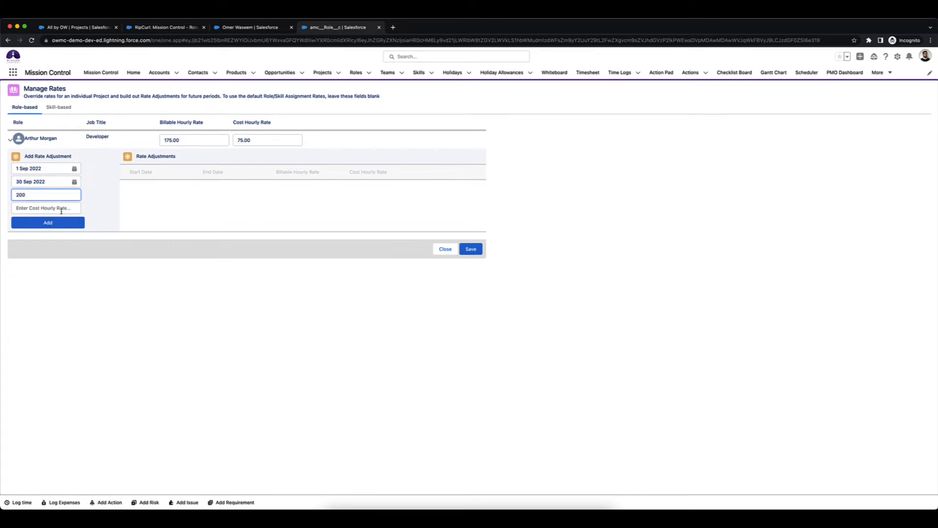
click(61, 209)
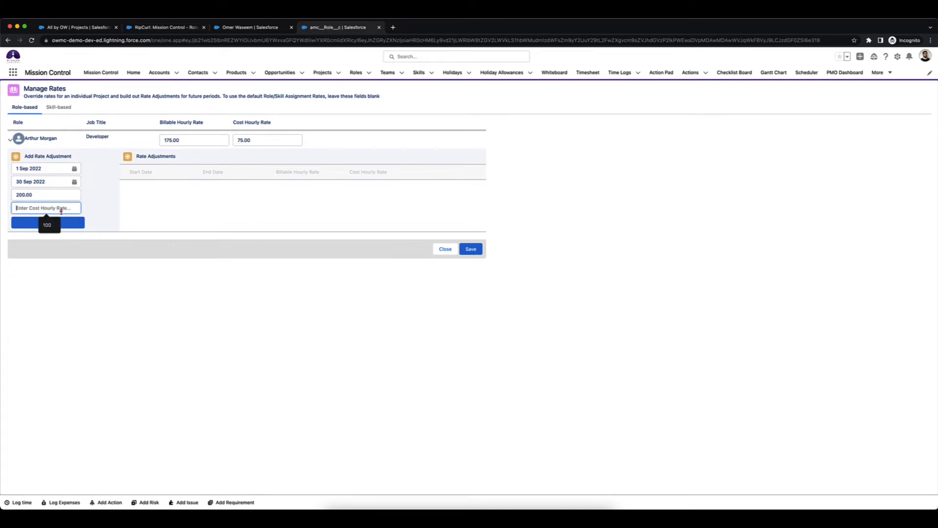
text(85)
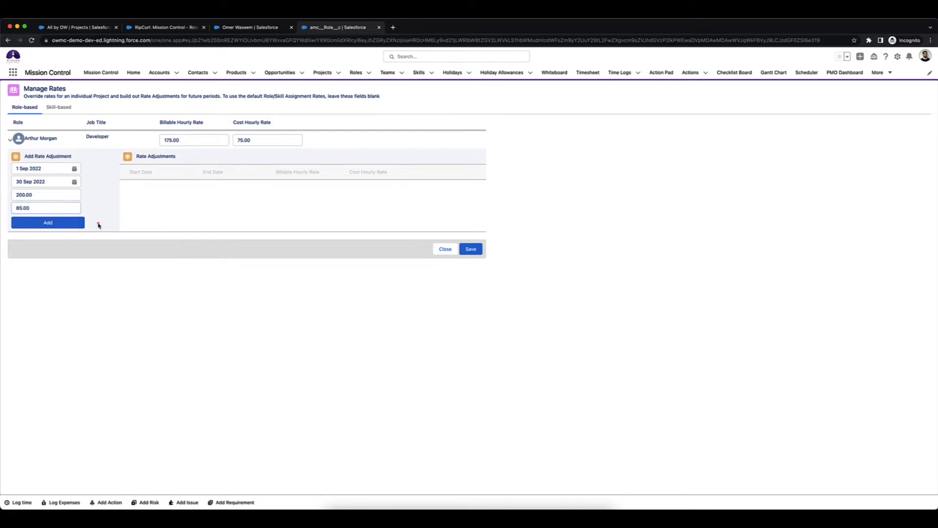
click(69, 224)
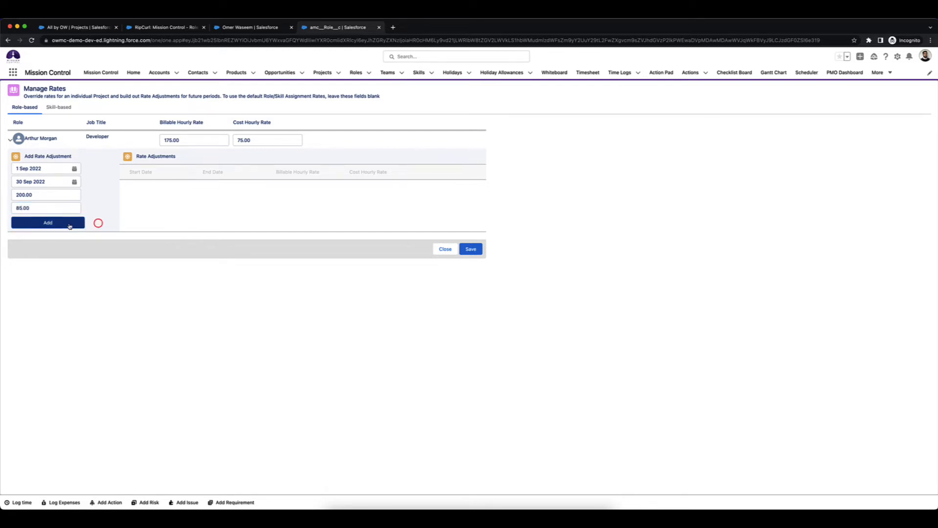
click(469, 249)
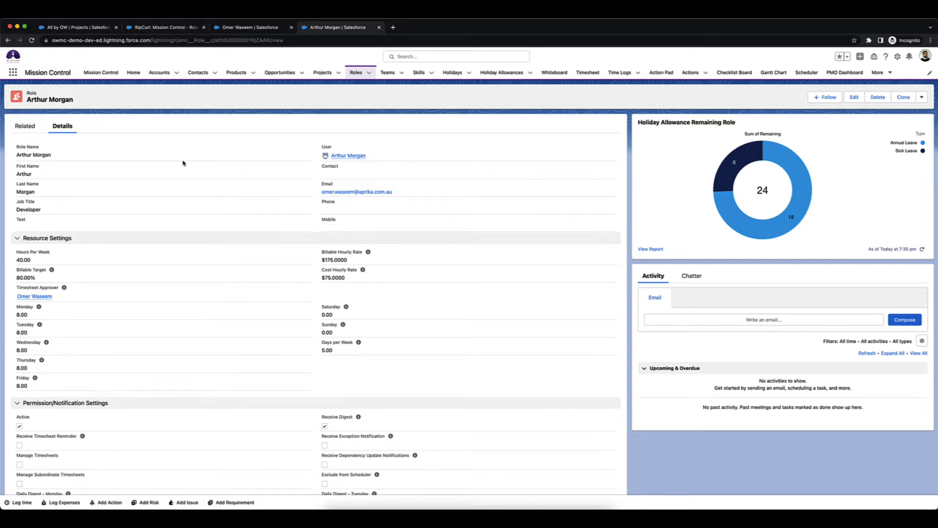
Step: Search the available items for Rate Adjustments and open its list in a separate browser tab
click(12, 73)
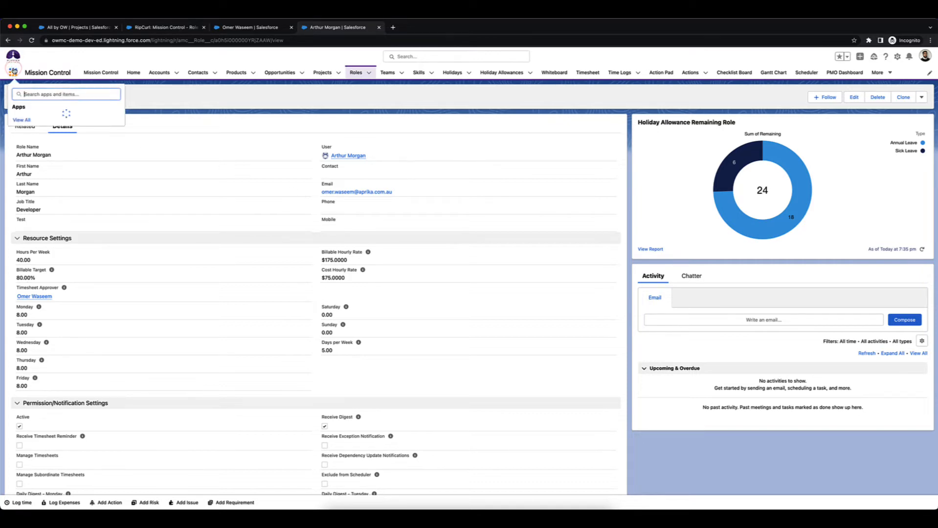
text(rate adjus)
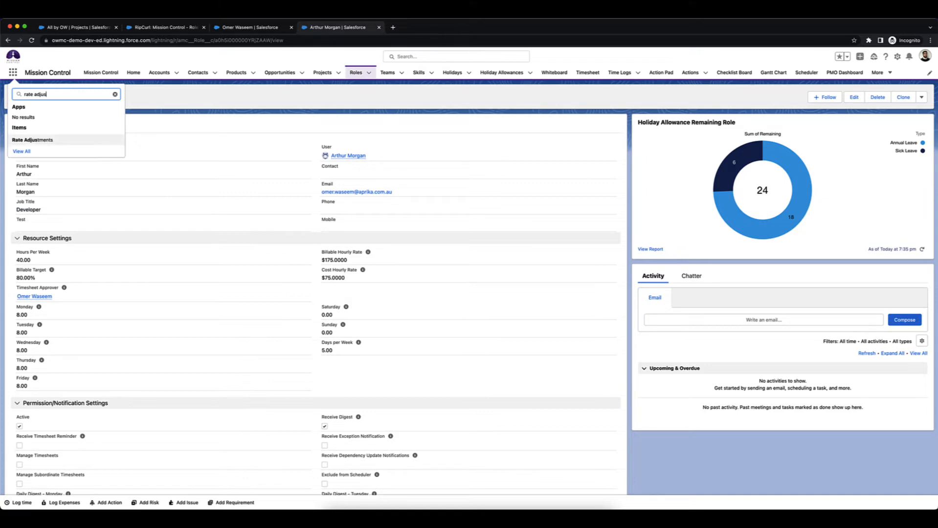
right_click(51, 140)
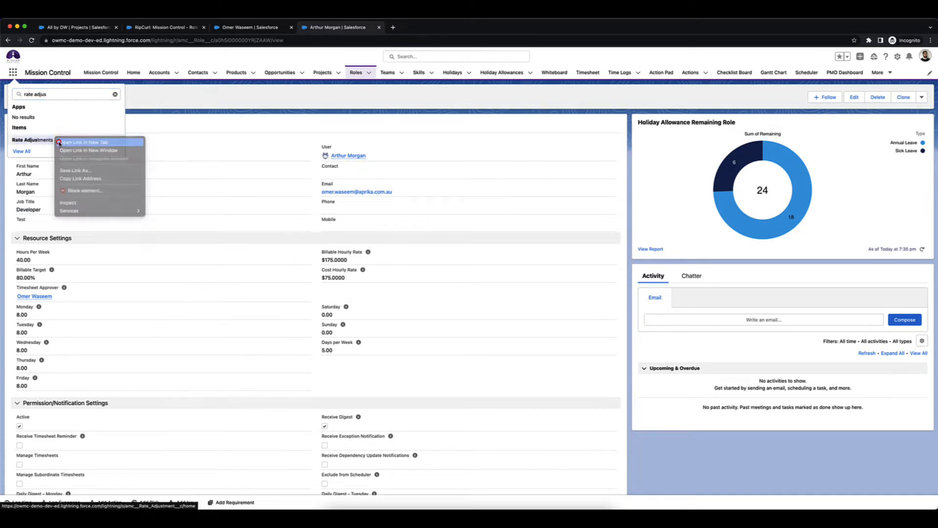
click(59, 142)
click(410, 28)
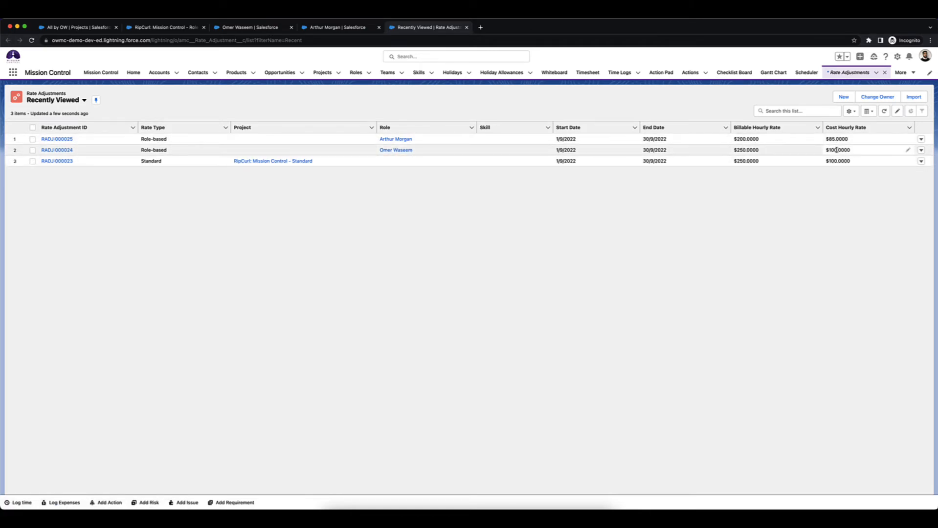
Step: Open adjustments RADJ:000025 and RADJ:000024 in separate tabs, place each beside its matching role's tab, and close the Rate Adjustments list
super+click(56, 139)
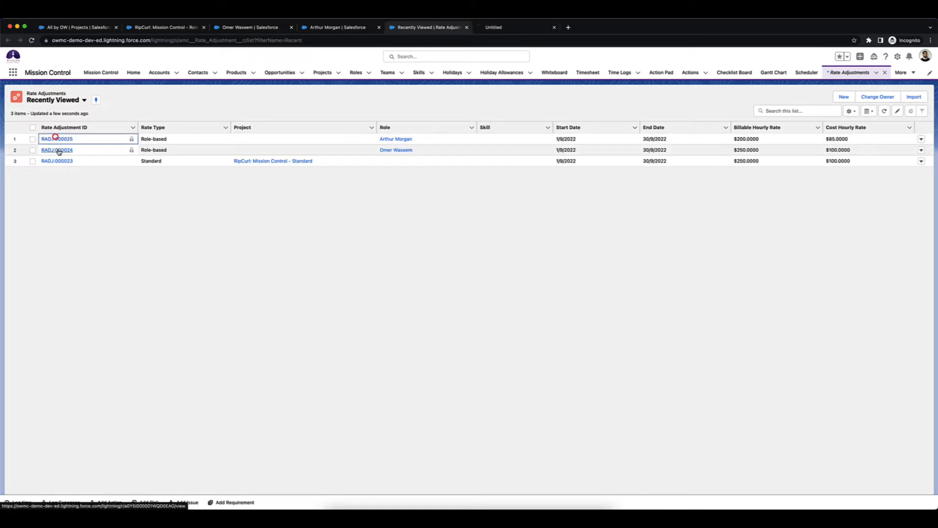
super+click(58, 150)
drag(498, 28, 435, 30)
drag(590, 28, 329, 29)
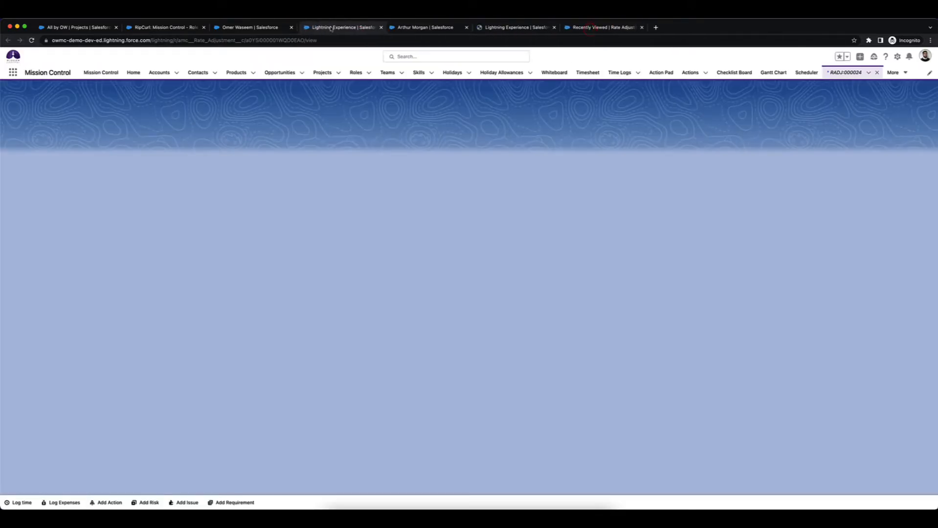
click(642, 27)
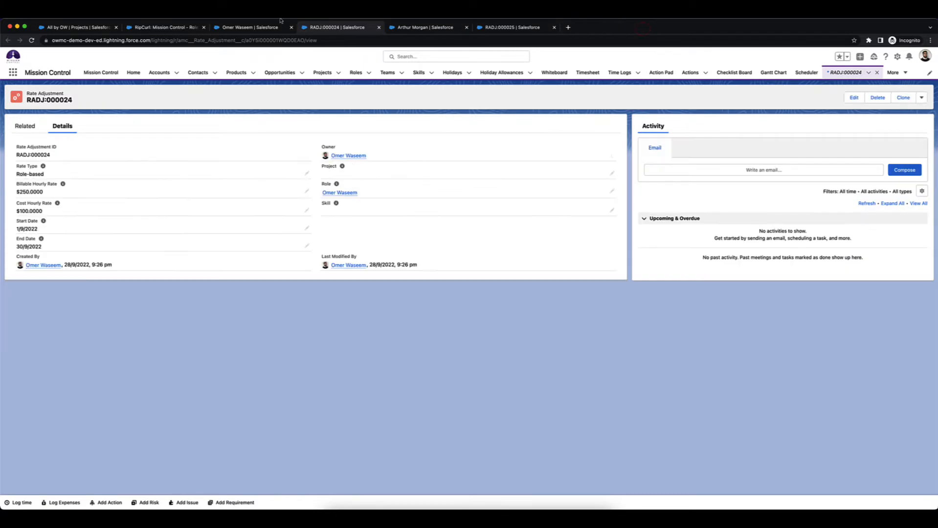
Step: Edit the RipCurl: Mission Control - Role based project to enable Force Financials Recalculation, and save it
click(182, 28)
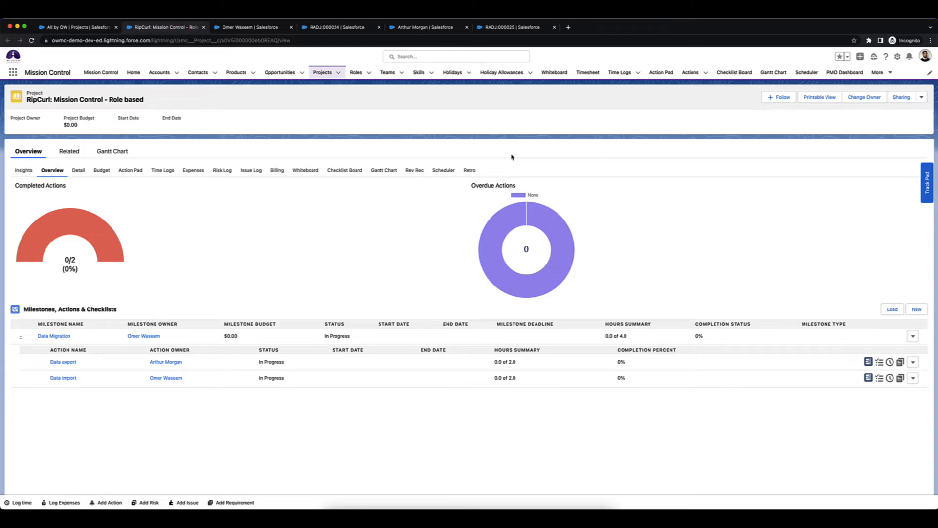
click(922, 97)
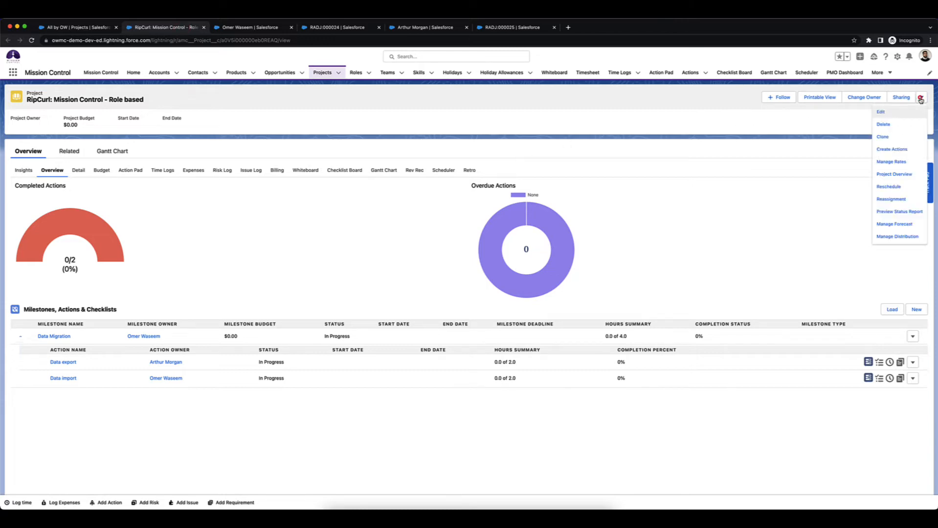
click(896, 113)
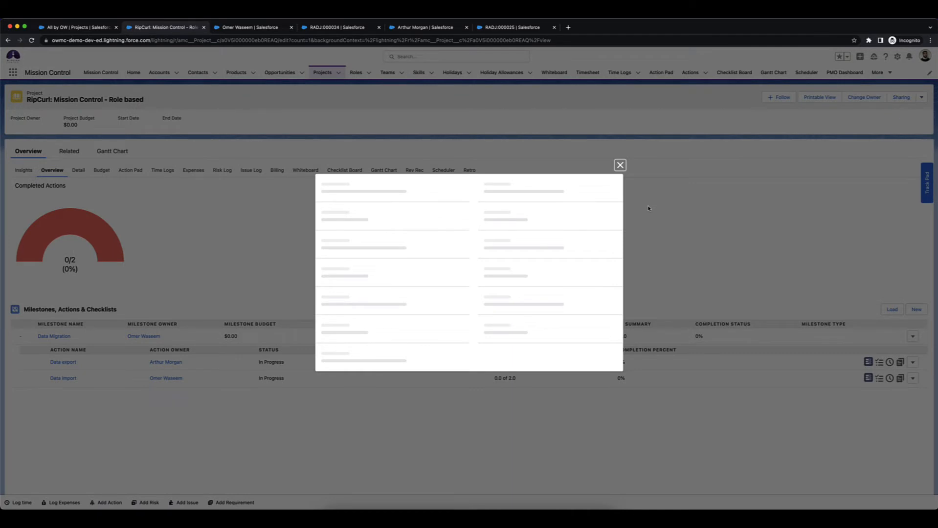
click(479, 221)
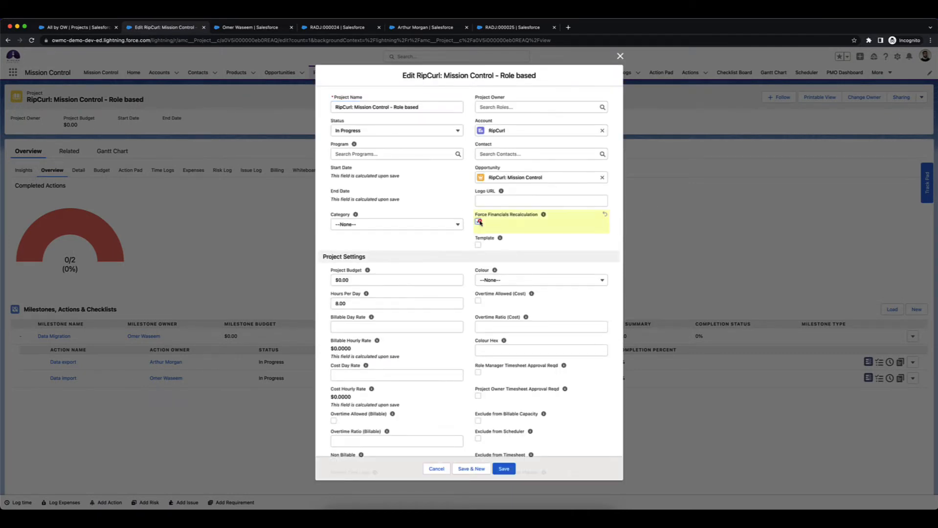
click(504, 469)
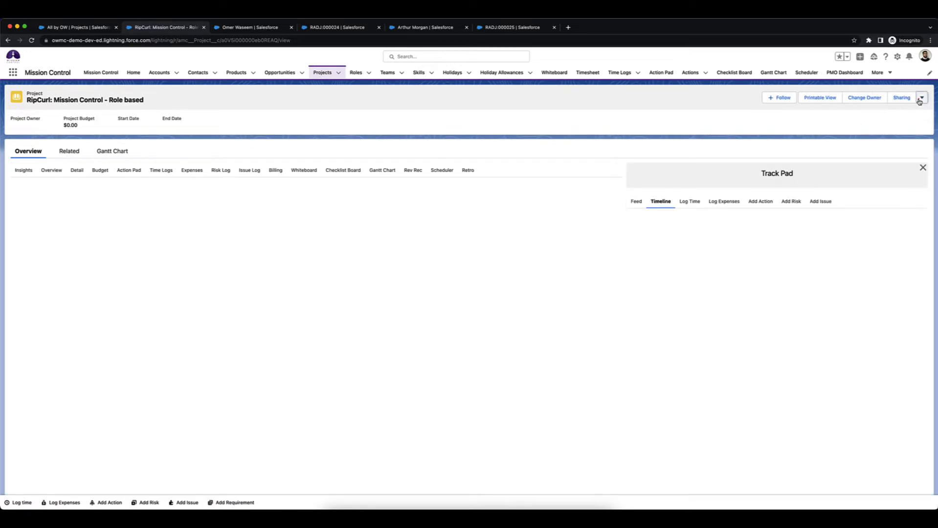
Step: Reopen the role-based project's edit form to check the Force Financials Recalculation setting, leaving without changes
click(922, 98)
click(902, 111)
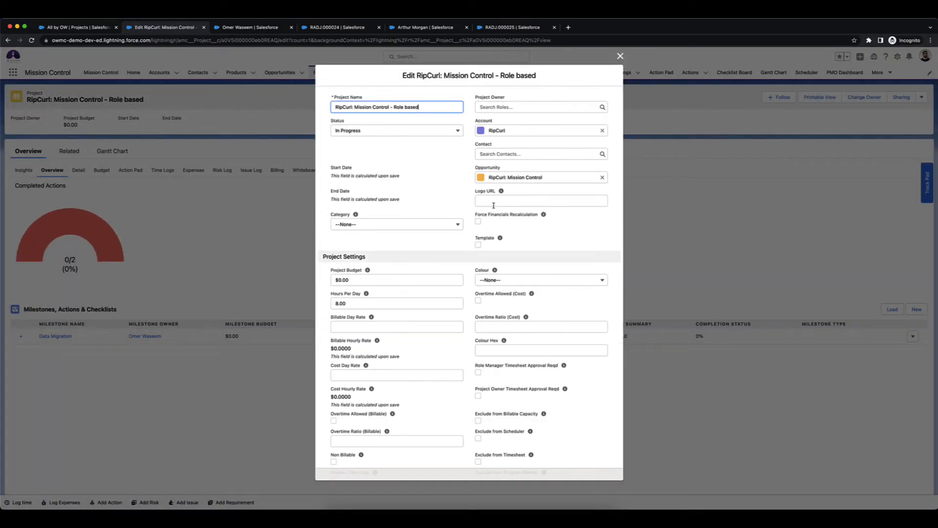
click(433, 468)
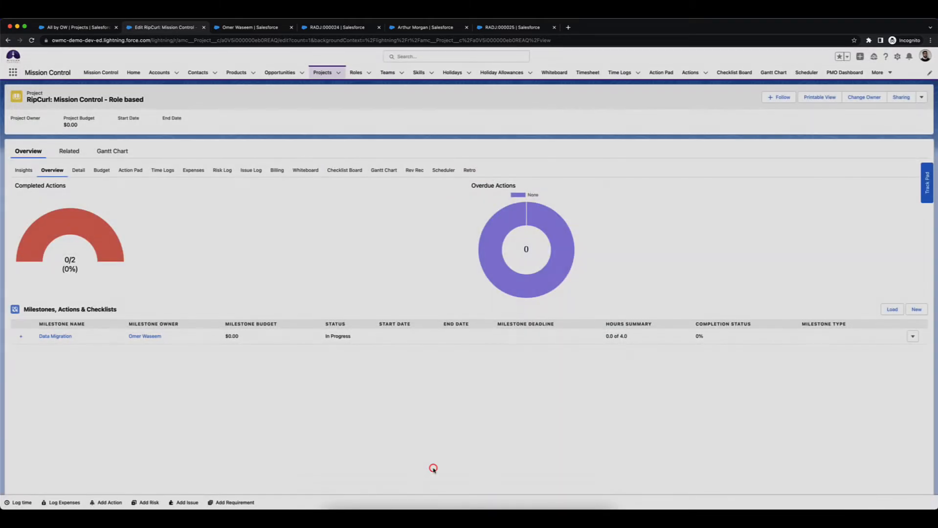
Step: Under the Data Migration milestone, log 1 completed hour on the Data export action for the Developer project member
click(20, 336)
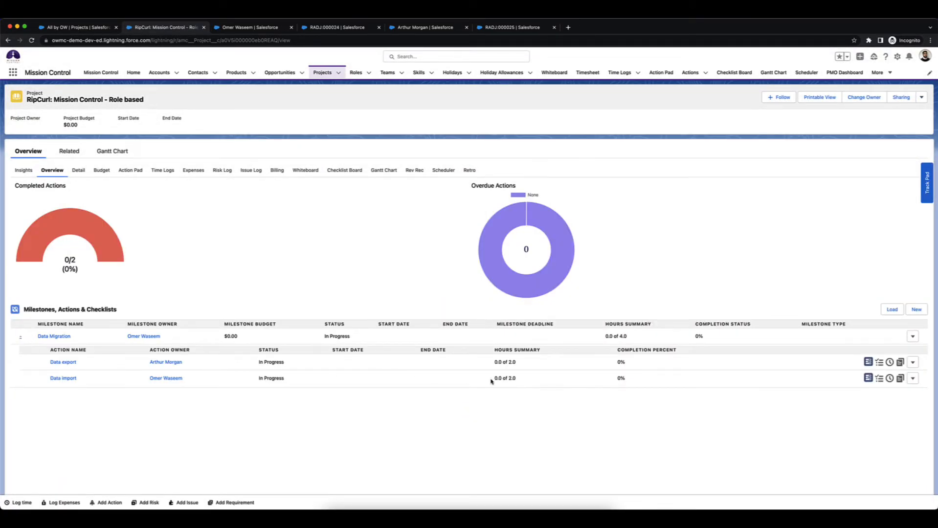
click(889, 362)
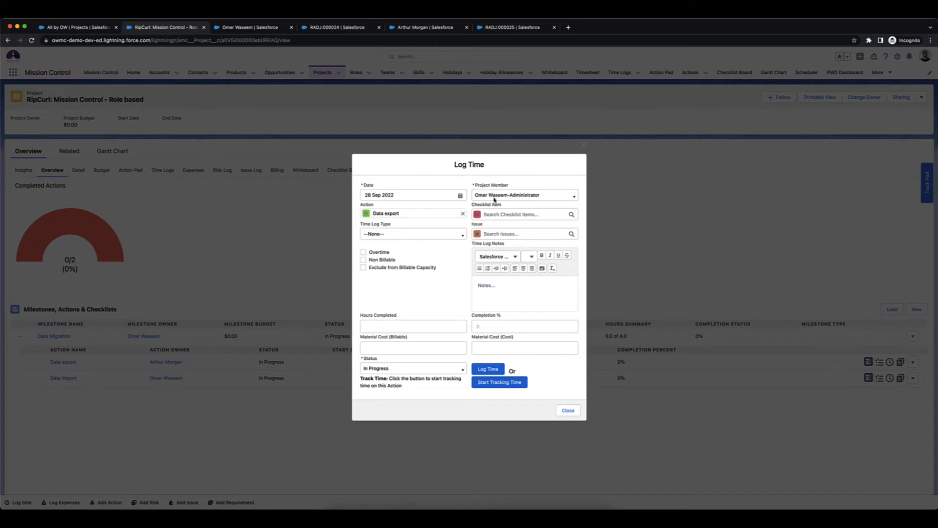
click(495, 197)
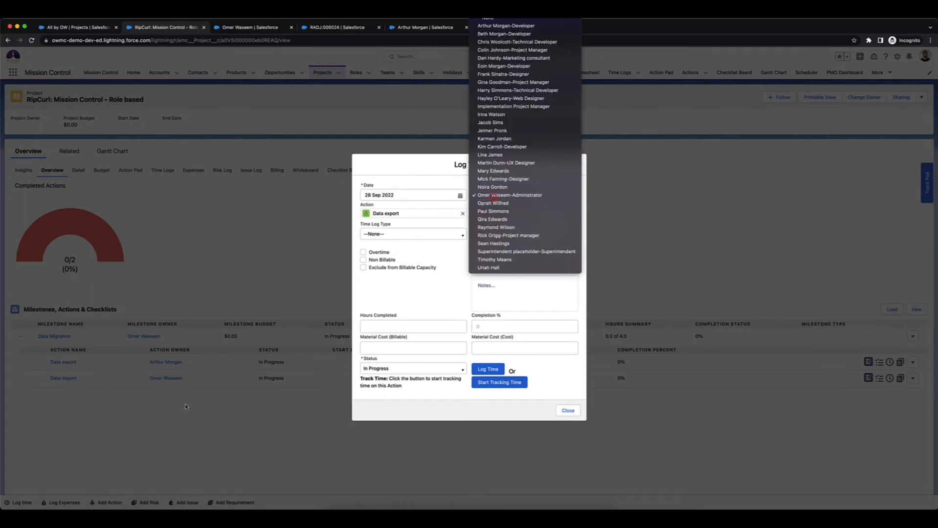
click(536, 27)
click(410, 326)
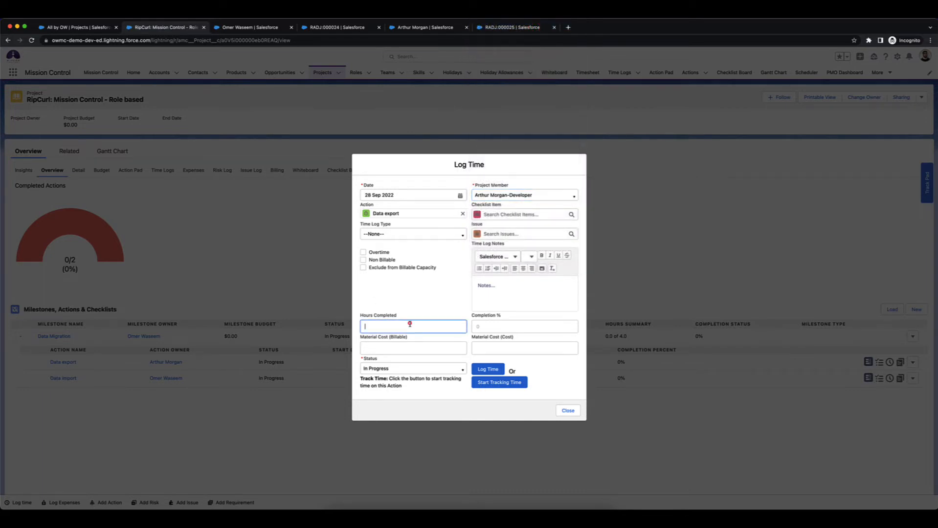
text(1)
click(488, 370)
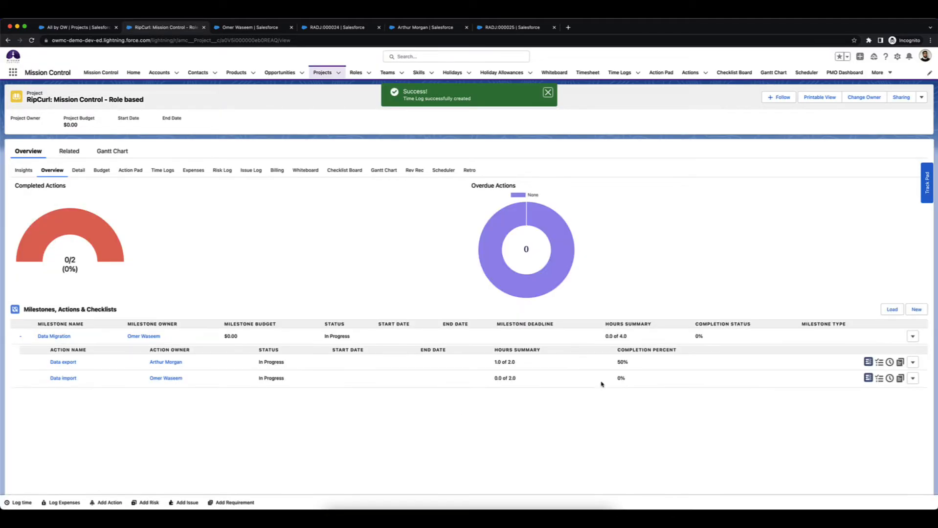
Step: Log 1 completed hour on the Data import action for the Administrator project member
click(889, 379)
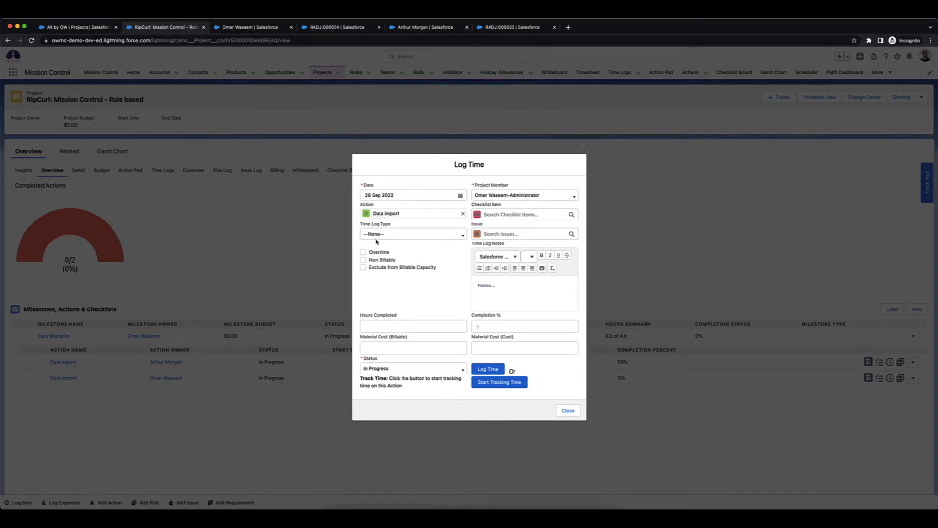
click(376, 322)
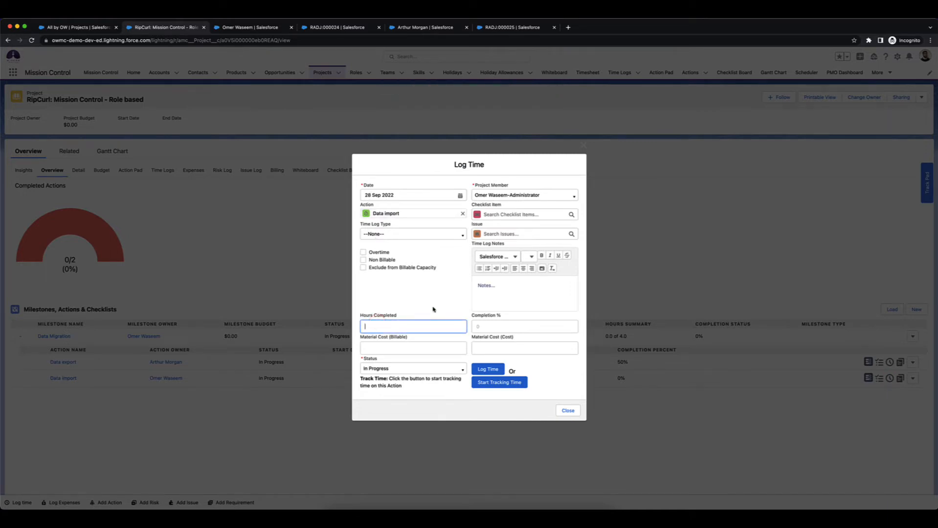
text(1)
click(488, 368)
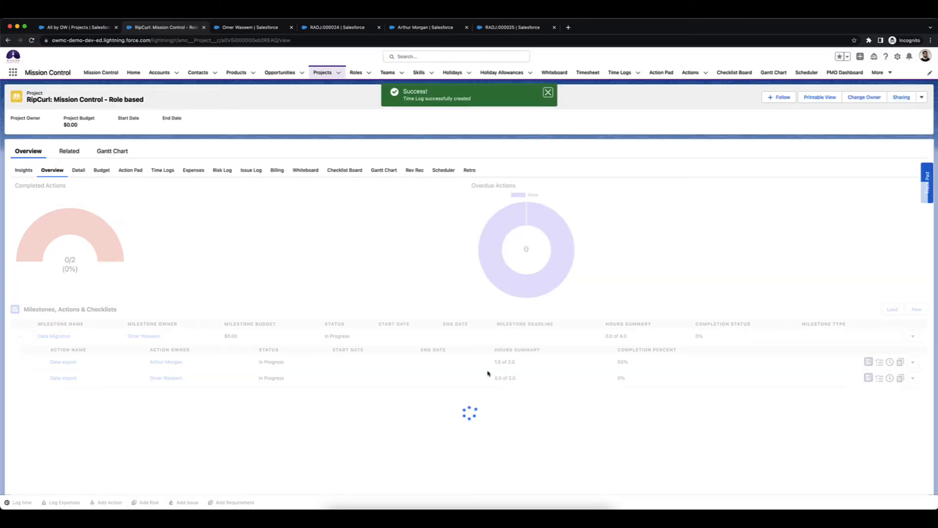
click(297, 245)
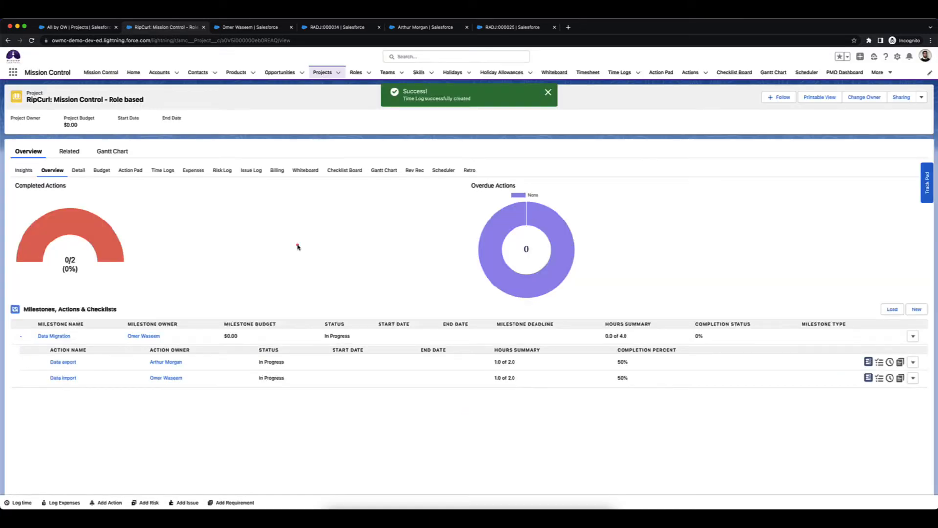
Step: Refresh the All by OW project list and compare the role-based project's scheduled and completed values with both role rate adjustments
click(87, 27)
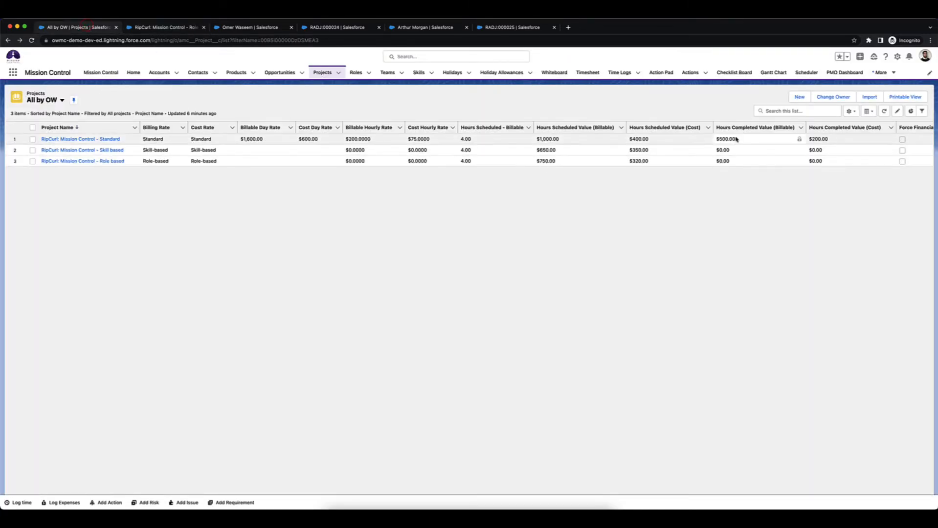
click(886, 111)
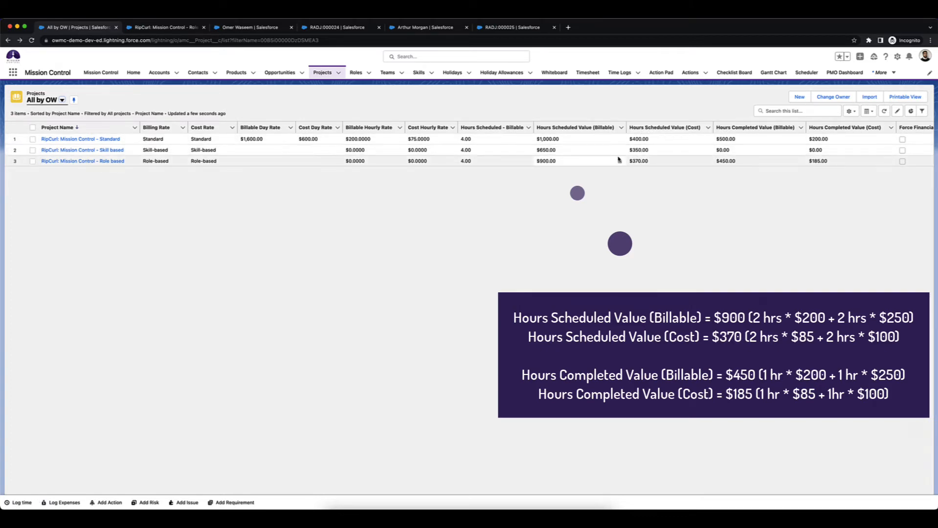
click(330, 29)
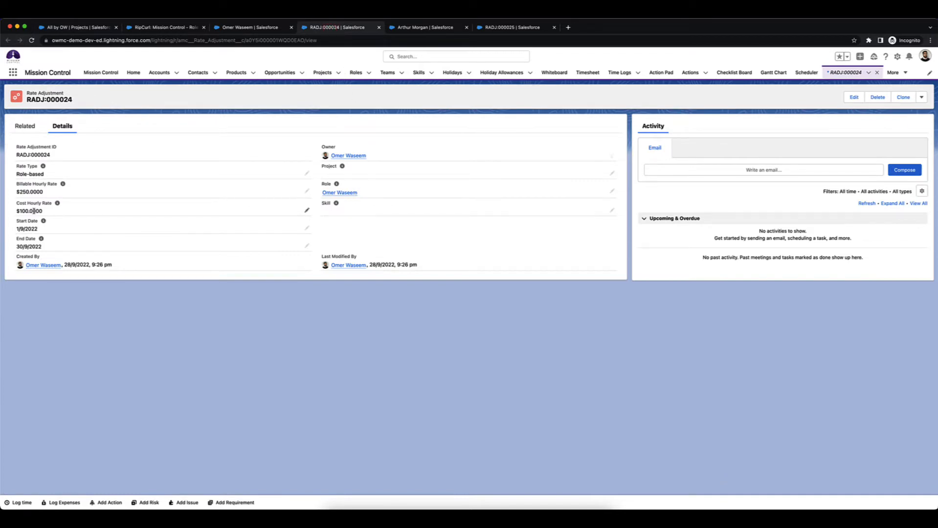
click(501, 28)
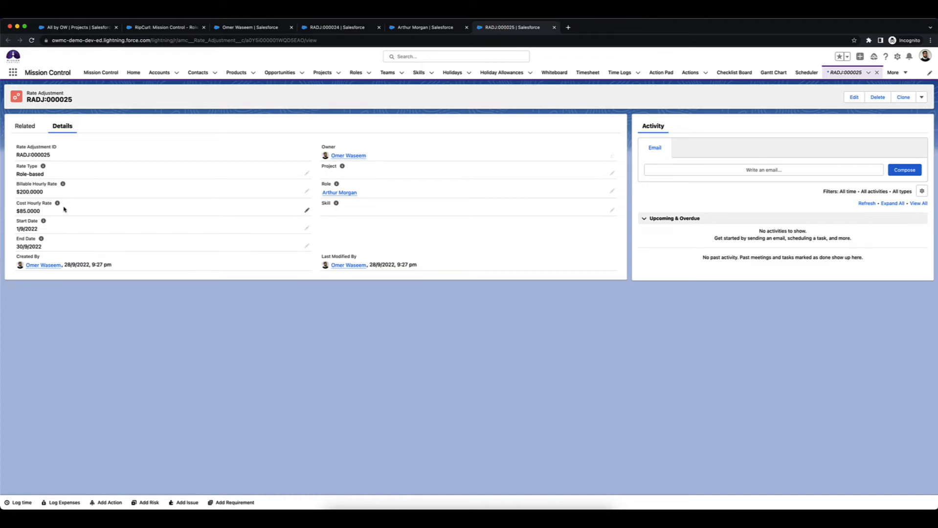
click(106, 31)
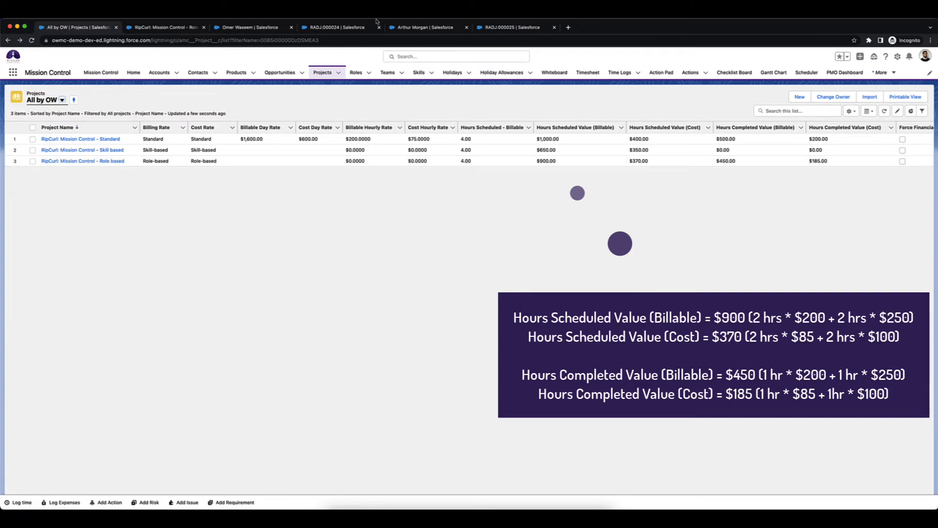
click(323, 28)
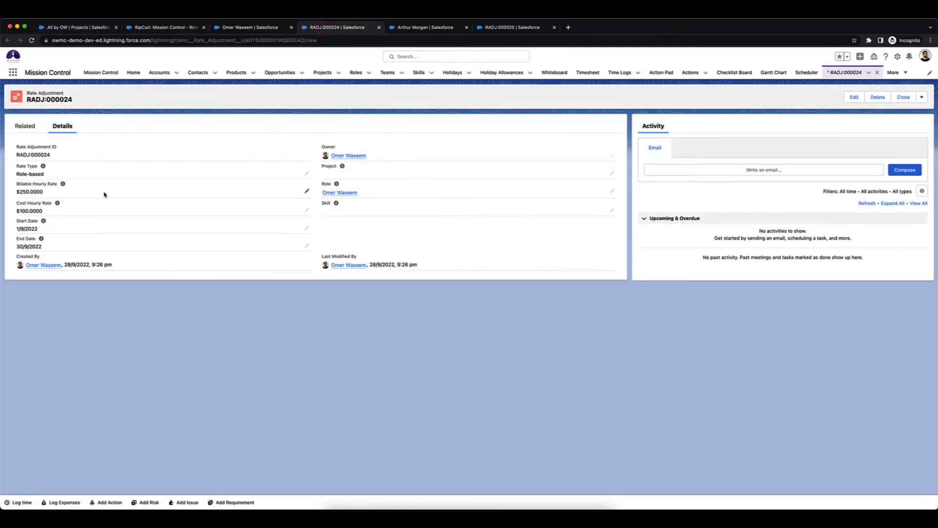
click(417, 28)
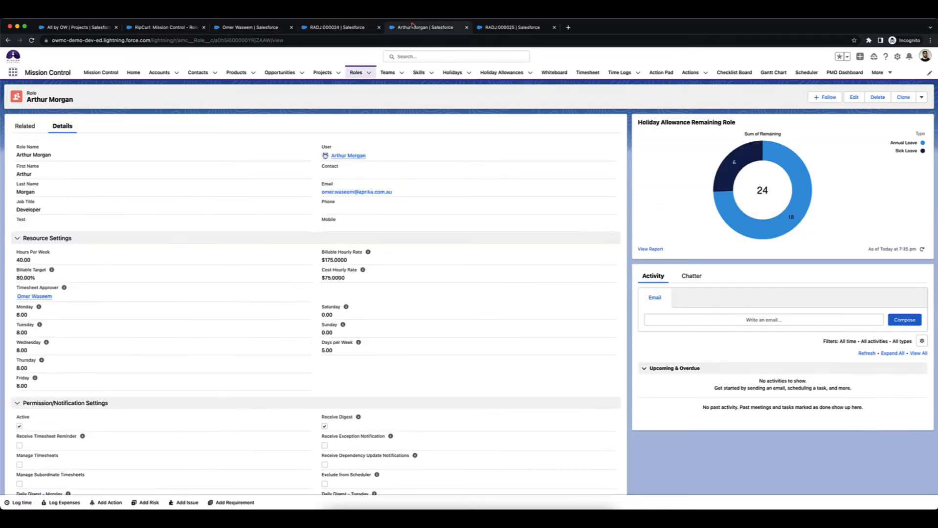
click(514, 28)
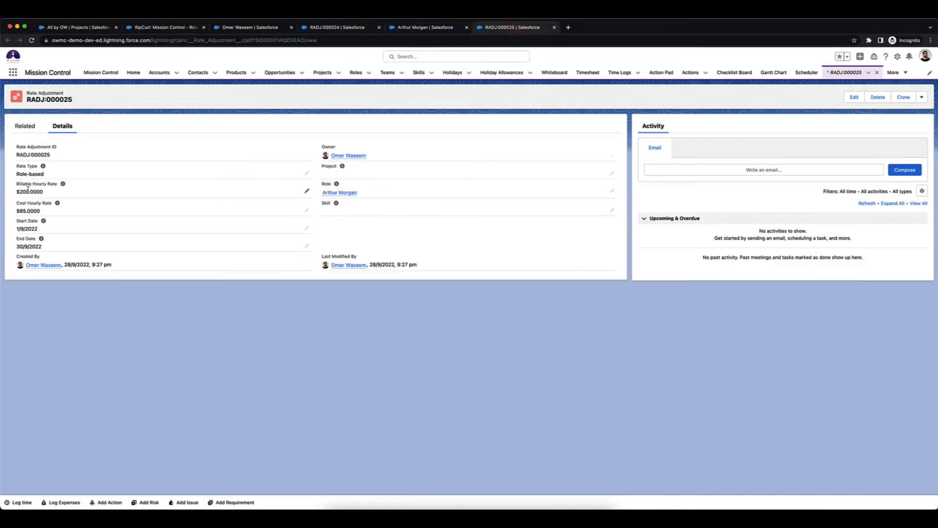
Step: Examine the role-based project's default rates in Manage Rates, and return to the RADJ:000024 rate adjustment record
click(81, 28)
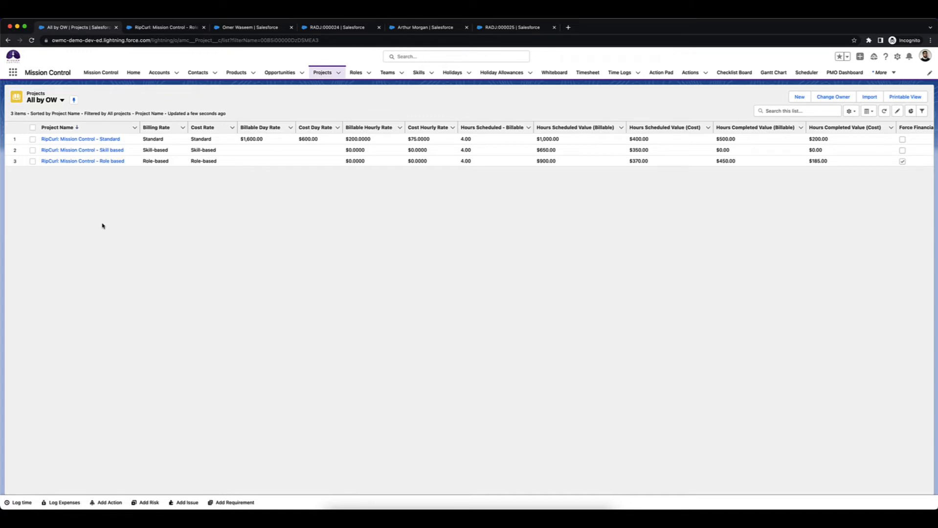
click(95, 163)
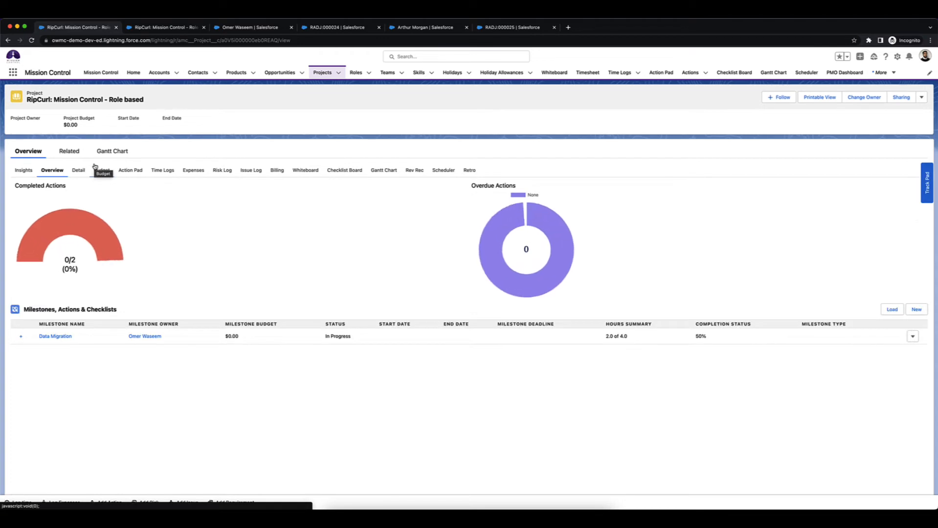
click(921, 97)
click(893, 162)
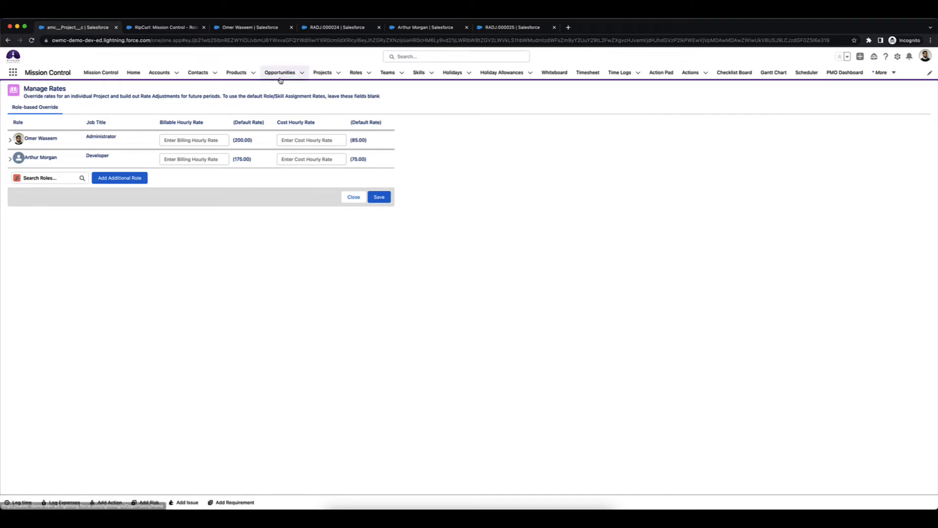
click(307, 29)
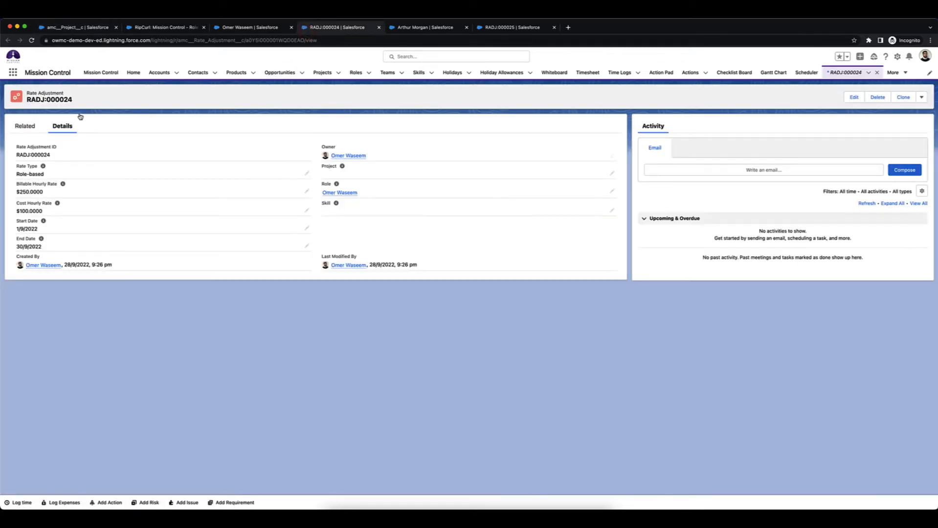
Step: Compare the role-based project's Manage Rates page with the RADJ:000024 rate adjustment, and return to the project's rate overrides
click(99, 29)
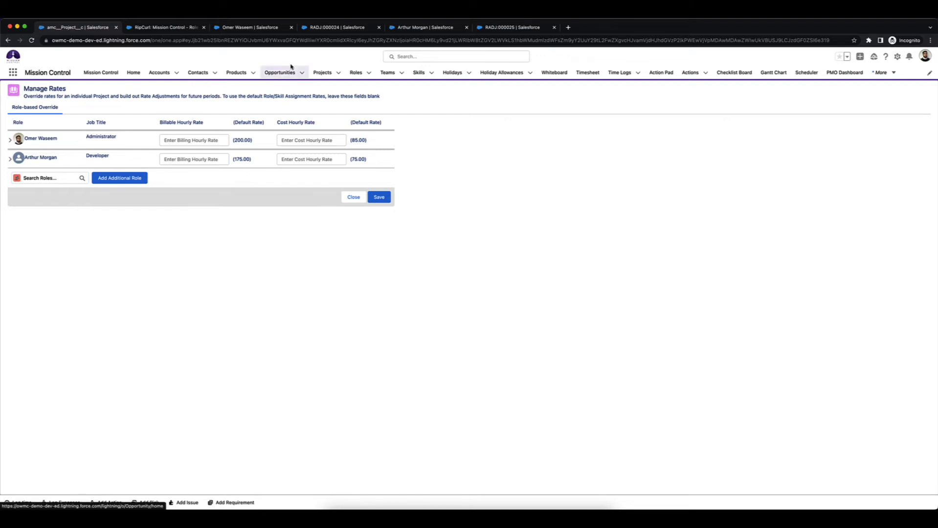
click(320, 29)
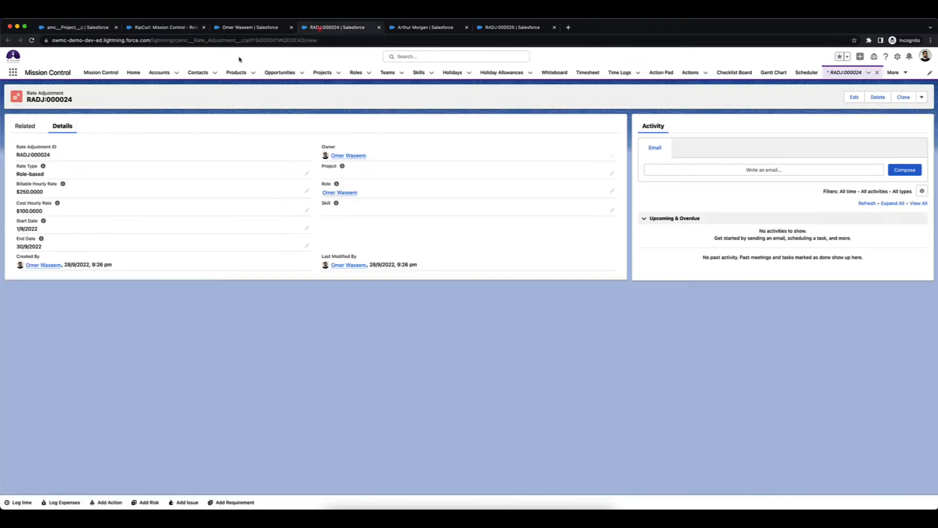
click(97, 28)
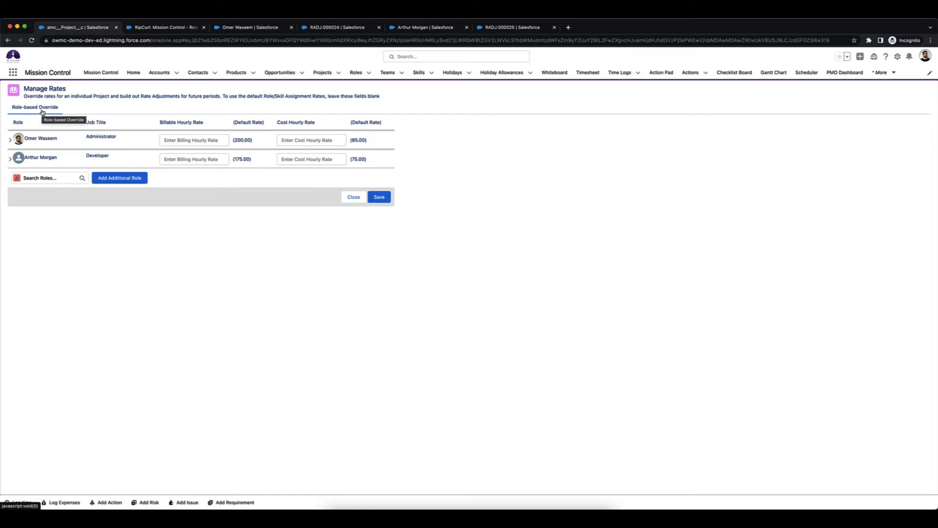
Step: Enter 250 as the Administrator's billable hourly rate override for the role-based project
click(181, 140)
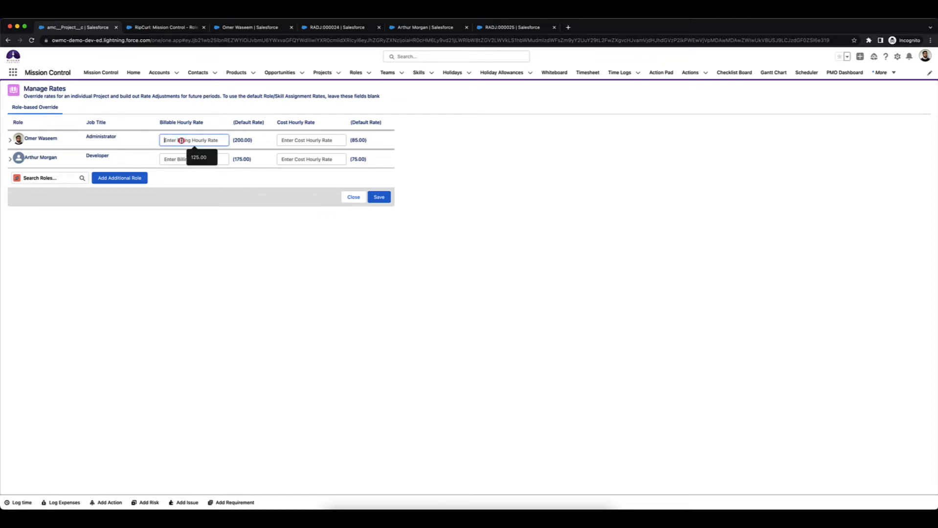
click(201, 213)
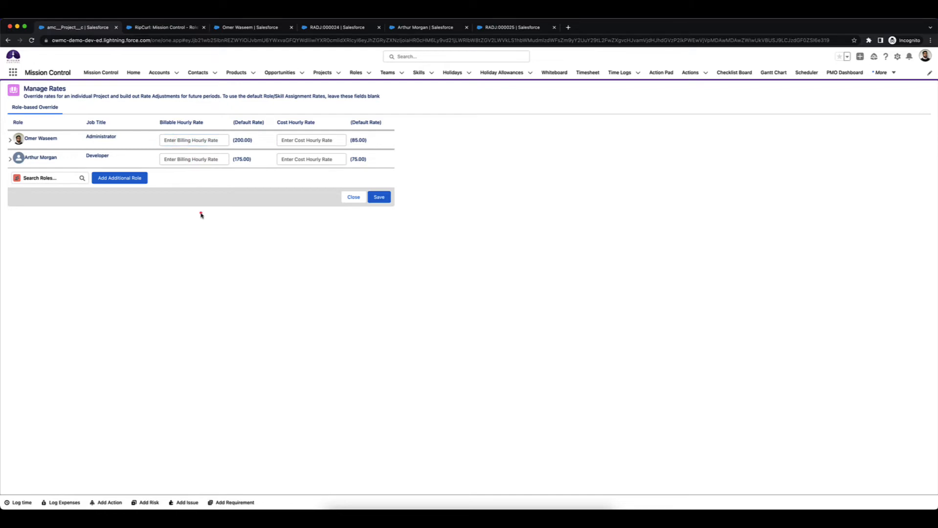
click(189, 140)
text(250)
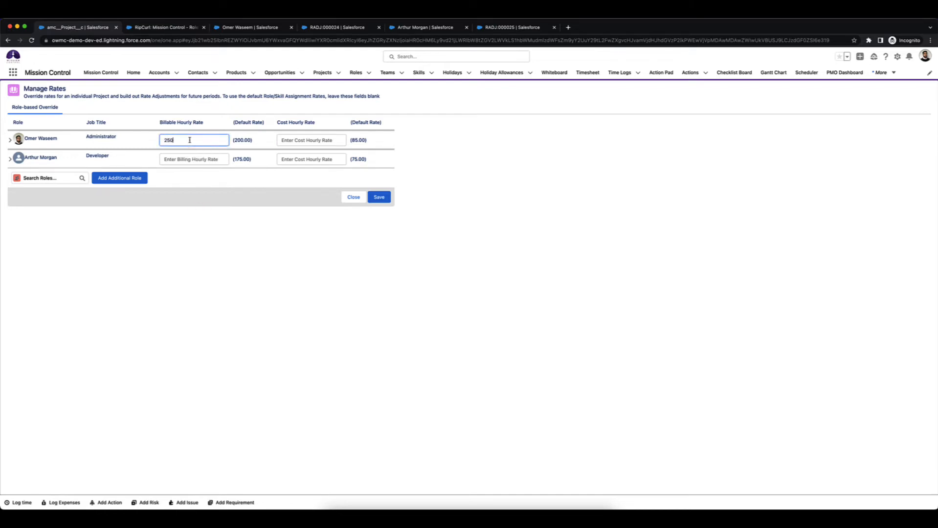
click(293, 143)
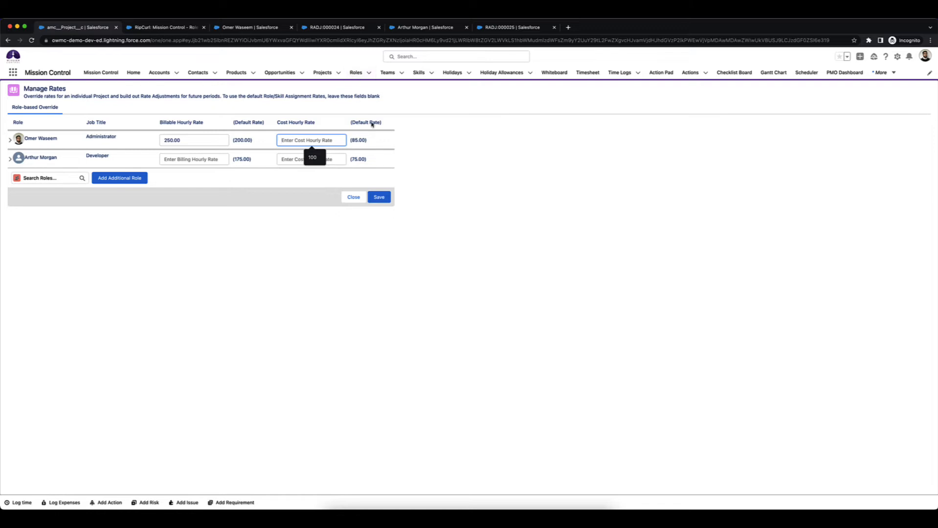
click(178, 142)
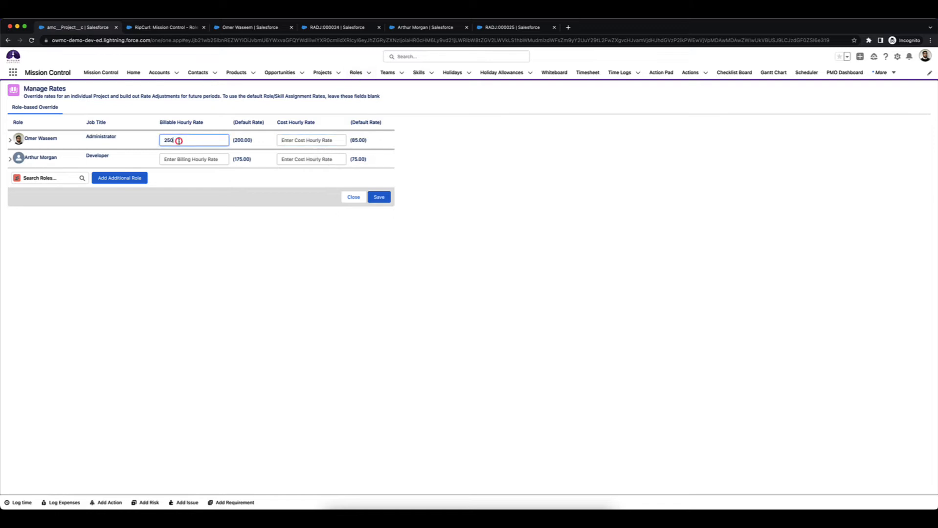
Step: After checking the RADJ:000024 rates, set the Administrator's project override to 275 billable and 125 cost per hour
drag(178, 141, 139, 143)
click(311, 29)
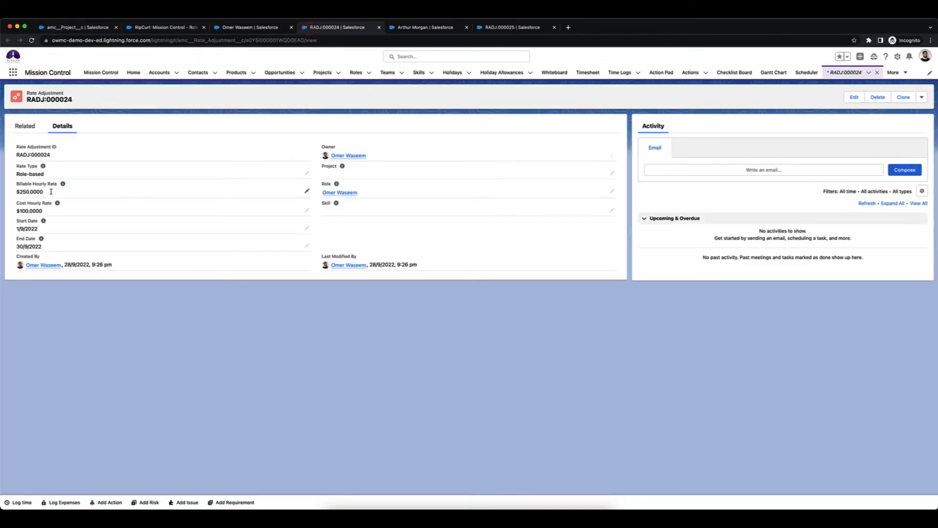
click(84, 27)
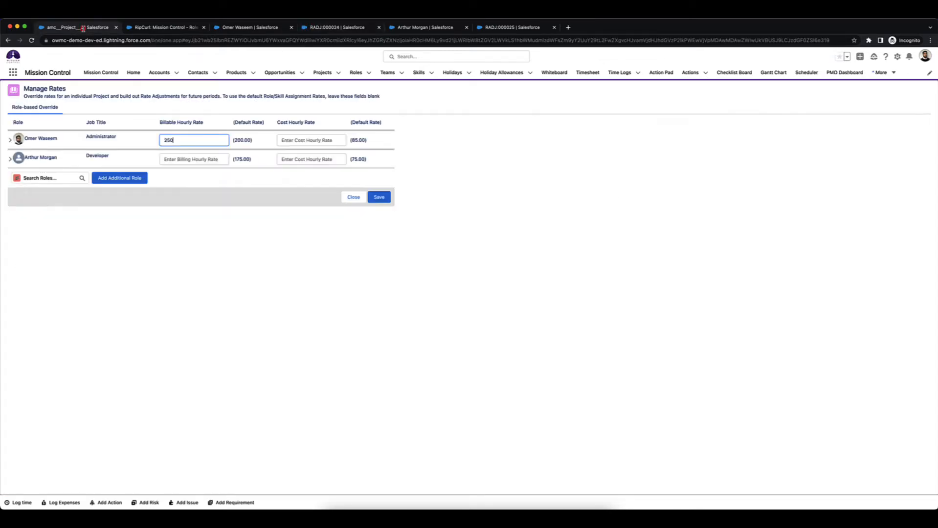
drag(180, 142, 140, 143)
text(275)
drag(358, 142, 349, 142)
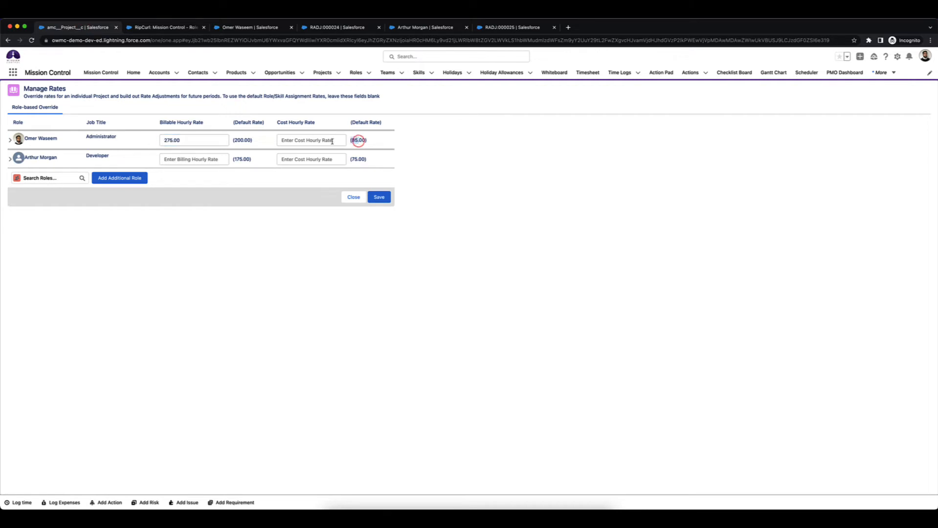
click(304, 142)
text(1)
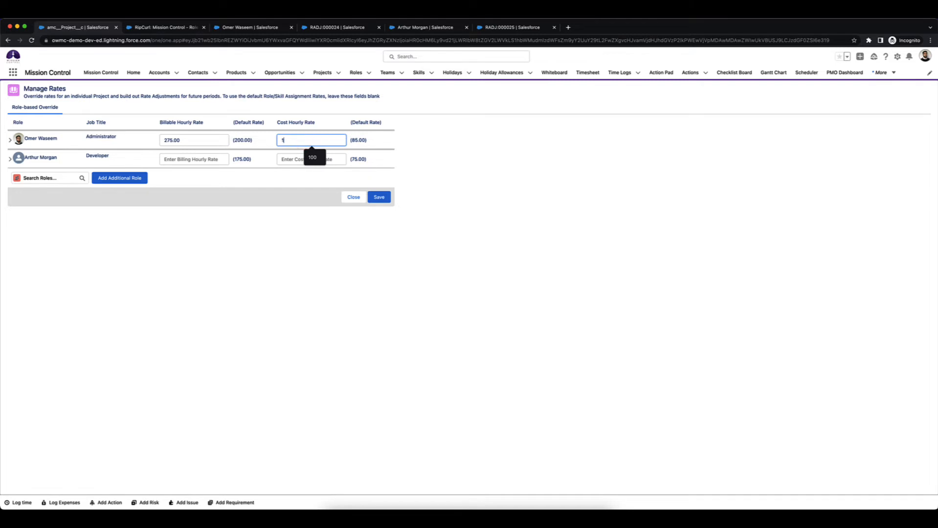
text(25)
Step: Set the Developer's project override to 225 billable and 100 cost per hour, and save the rate overrides
click(173, 160)
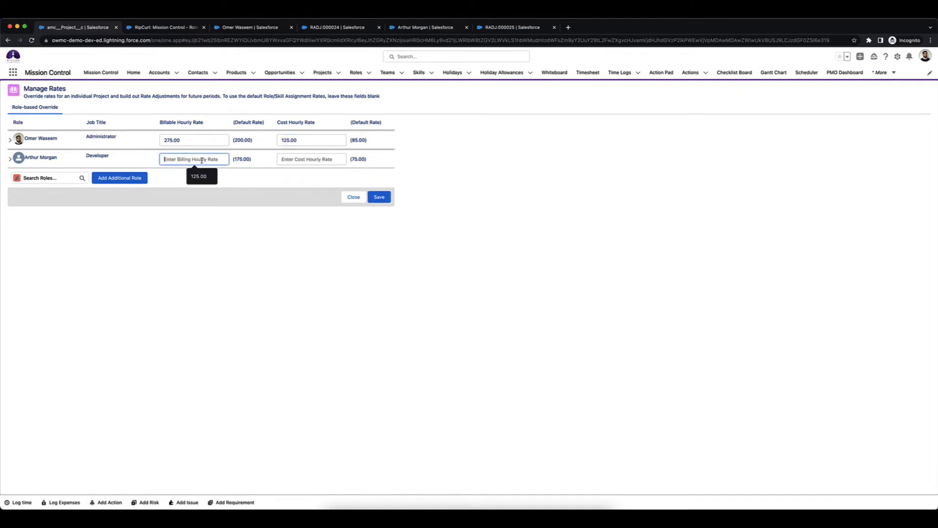
text(225)
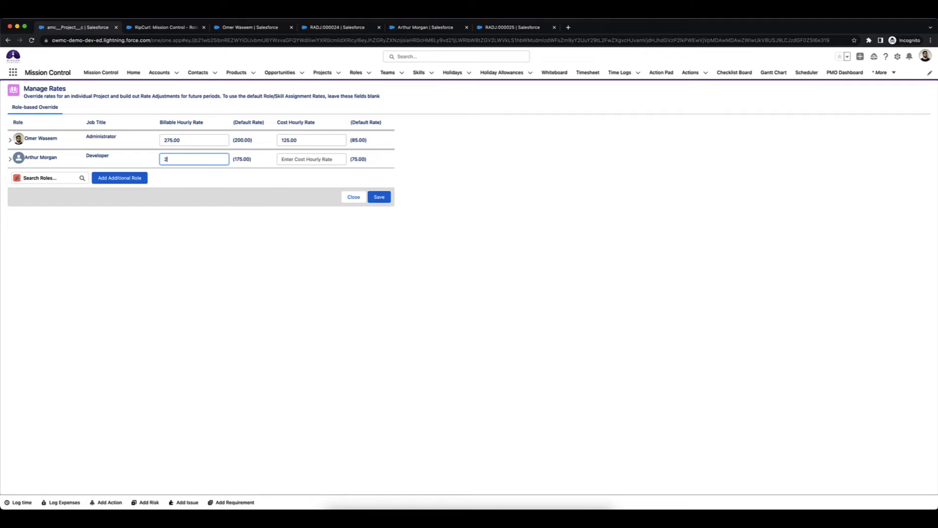
click(294, 161)
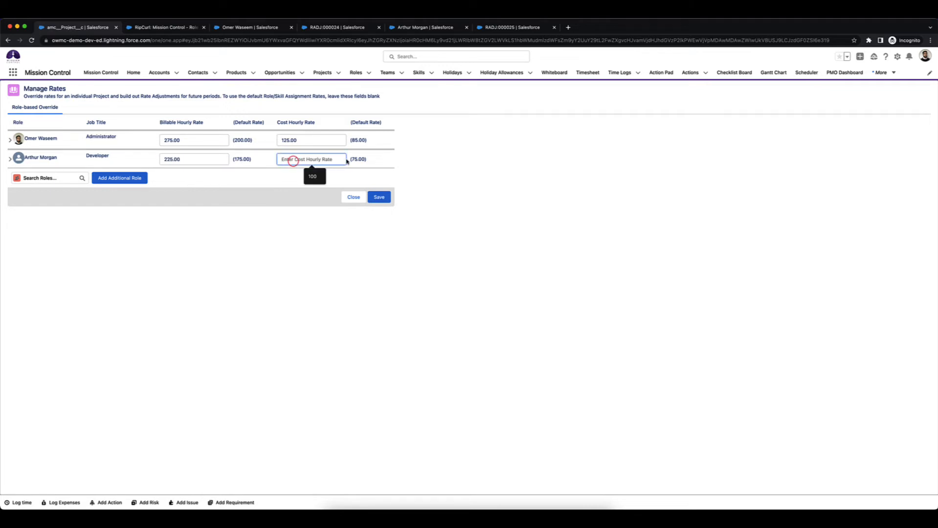
text(100)
click(298, 196)
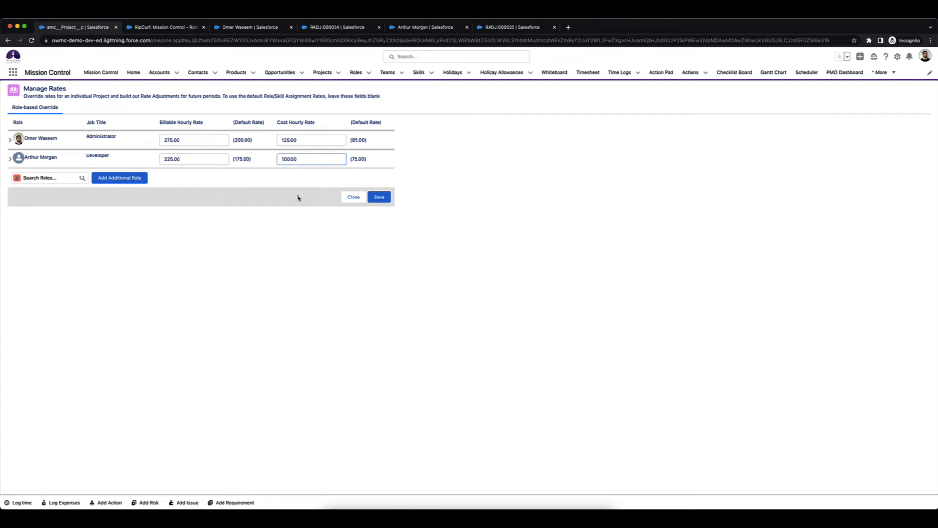
click(379, 199)
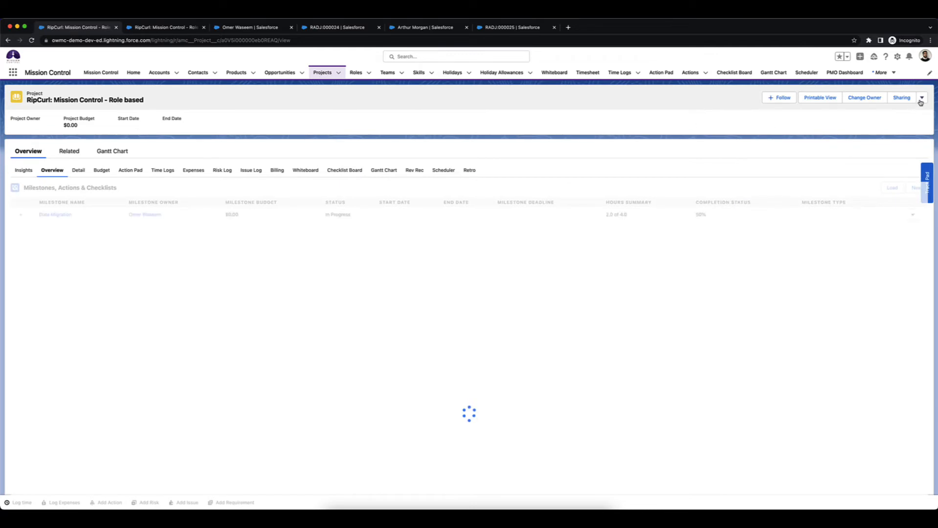
Step: Edit the role-based project to enable Force Financials Recalculation, and save it
click(922, 100)
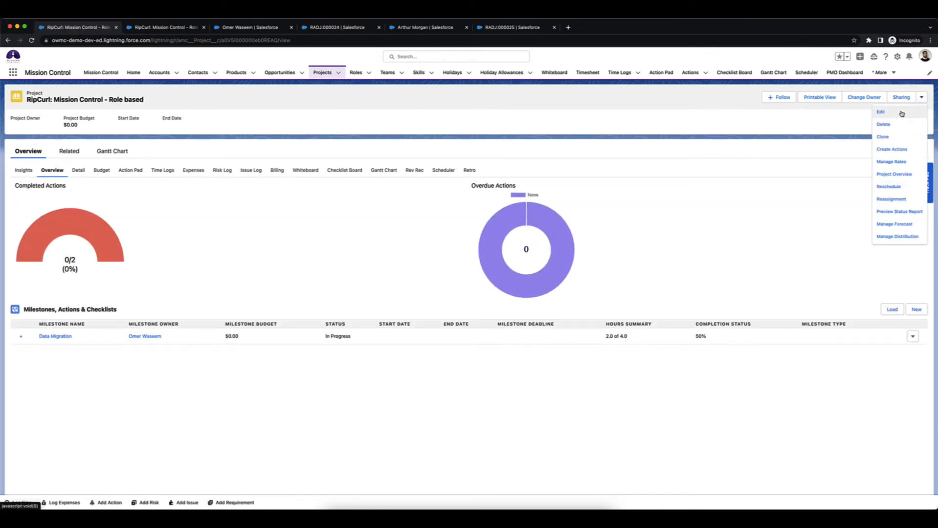
click(902, 113)
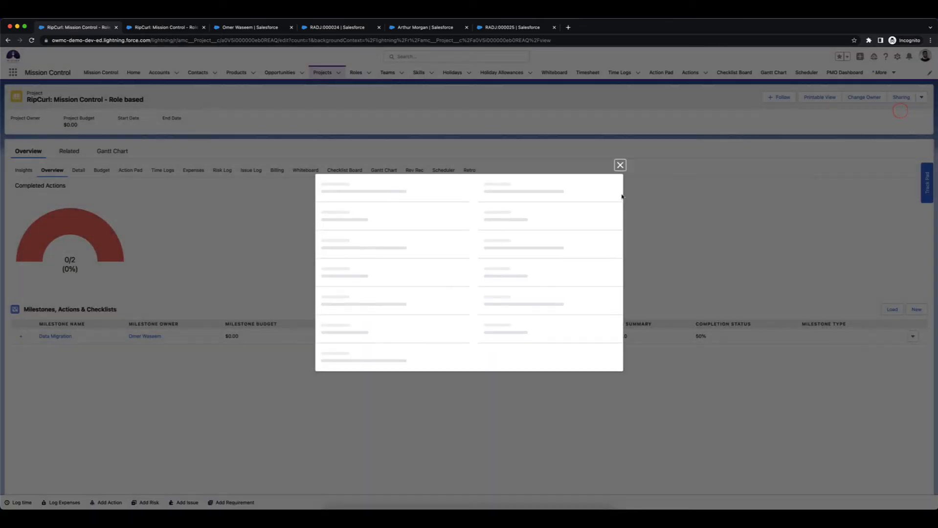
click(478, 219)
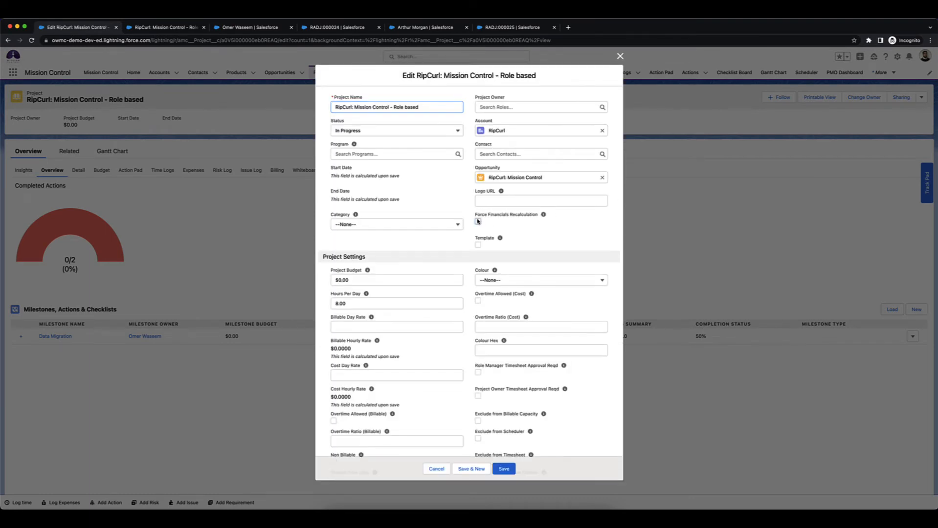
click(504, 469)
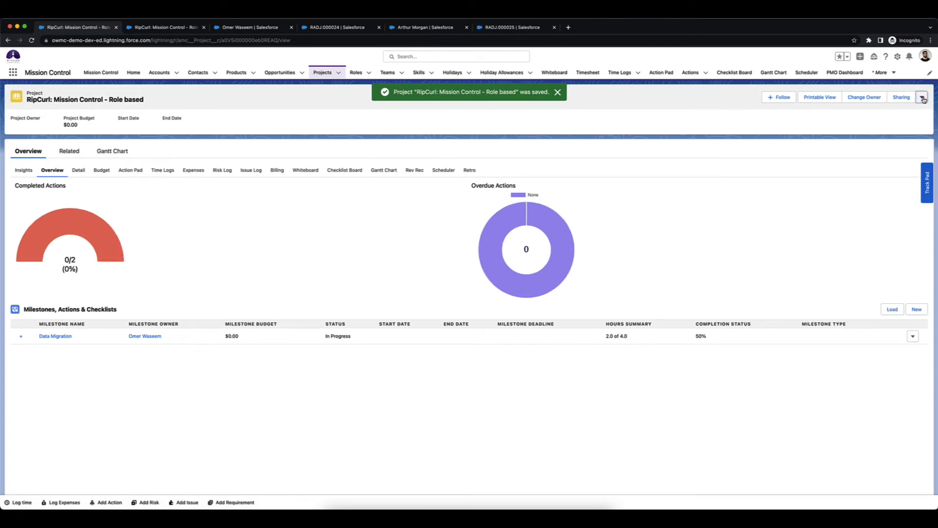
Step: Reopen Manage Rates for the role-based project, and refresh the All by OW project list alongside it
click(922, 97)
click(912, 162)
click(176, 28)
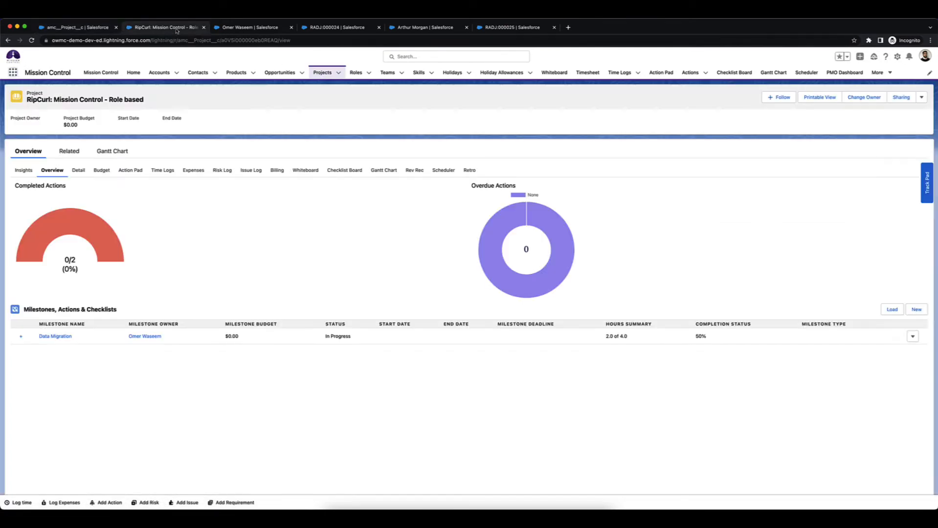
click(321, 72)
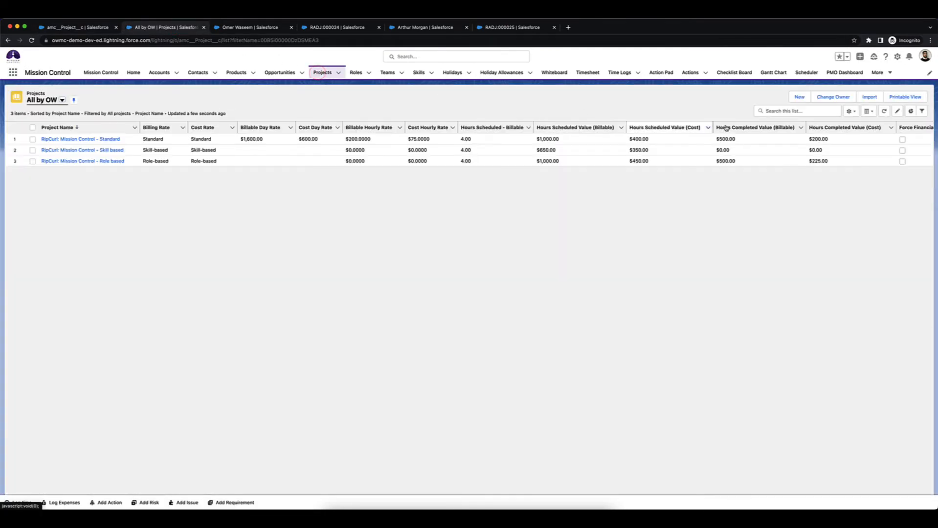
click(884, 111)
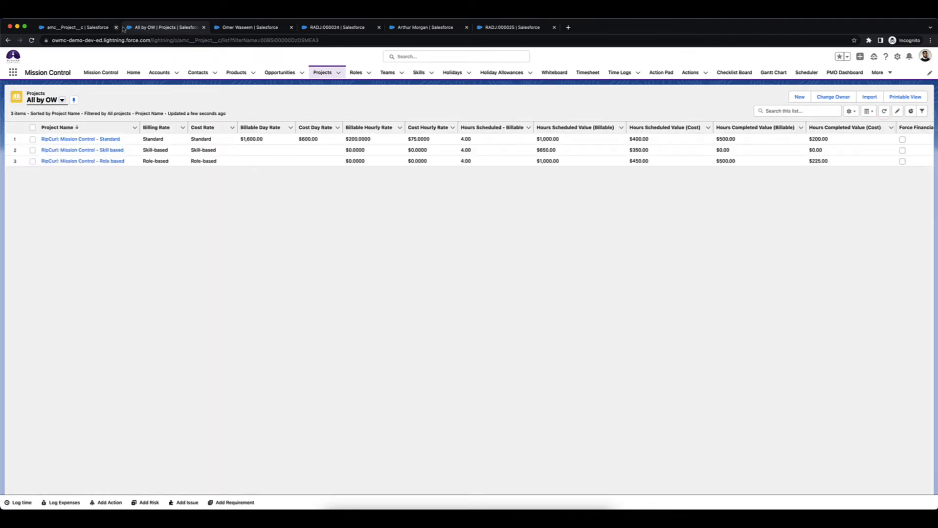
Step: Compare the role-based project's scheduled billable and cost values with the Administrator and Developer rate overrides
click(84, 29)
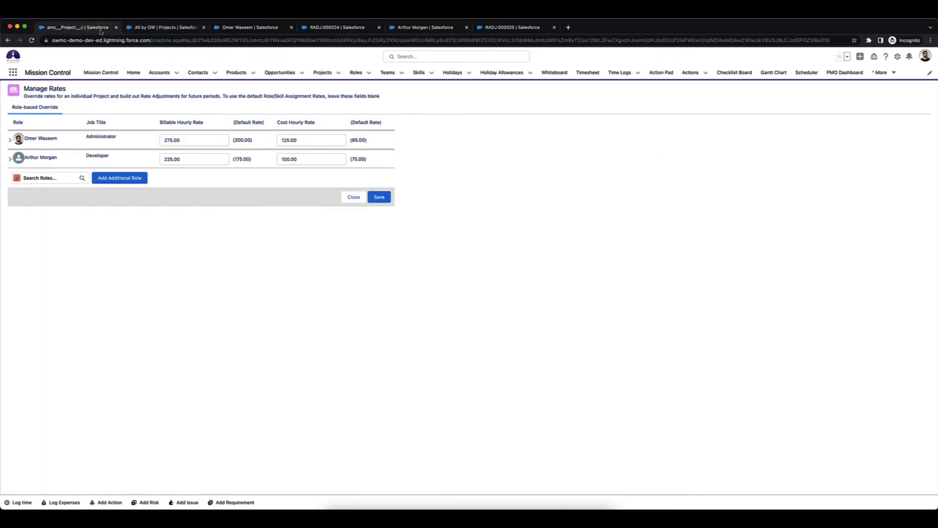
click(133, 29)
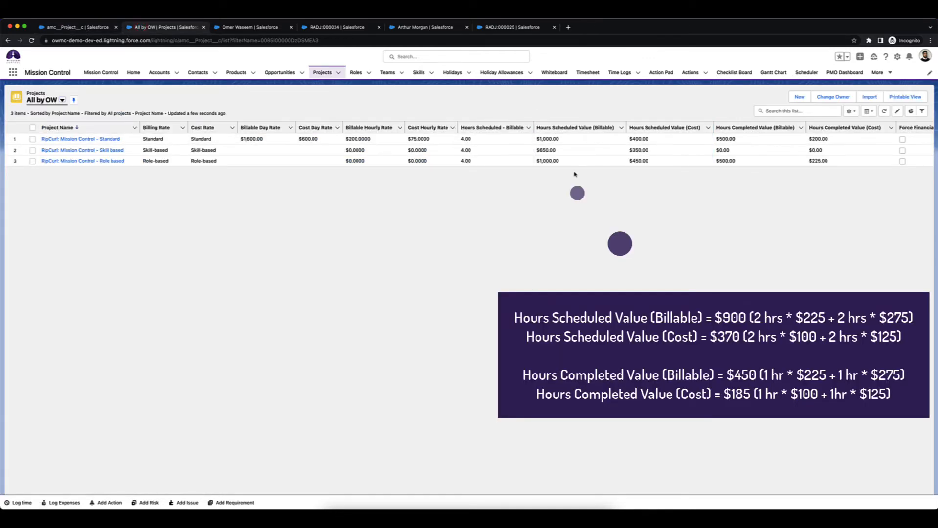
click(93, 29)
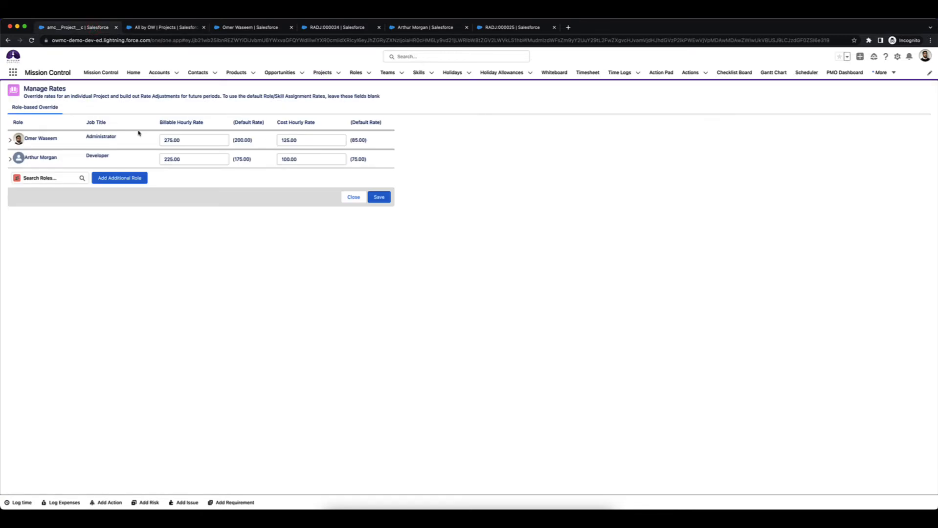
click(133, 27)
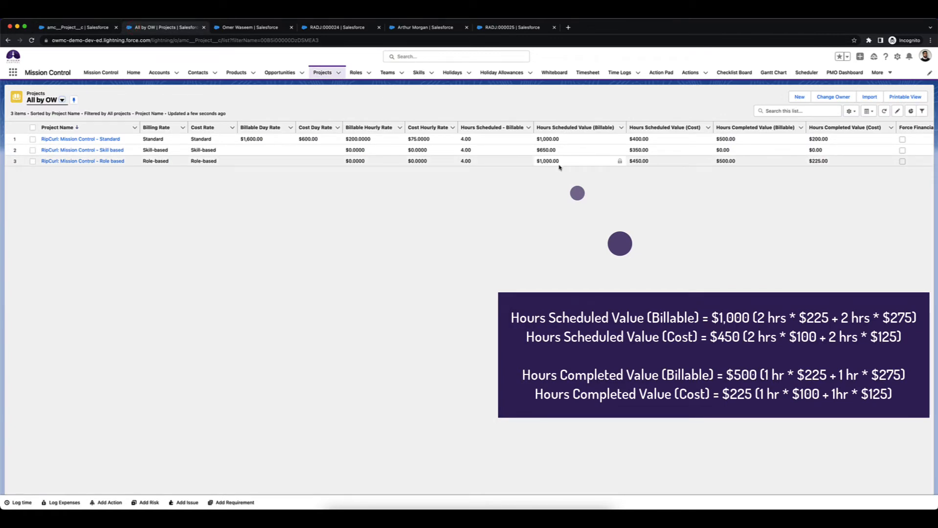
click(93, 29)
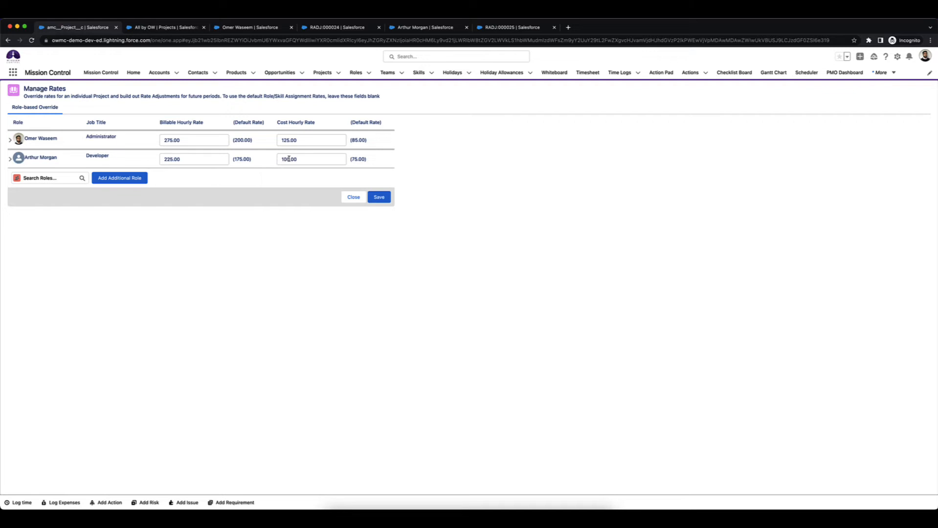
click(151, 31)
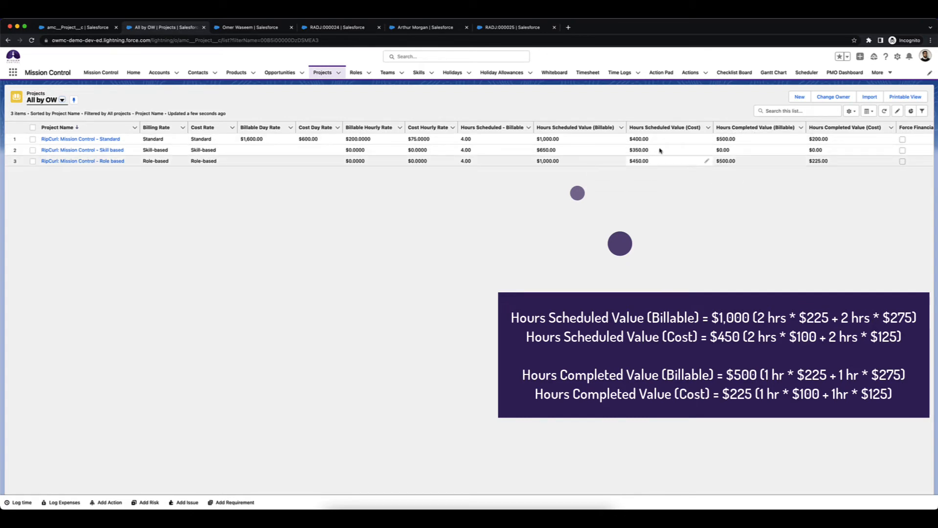
Step: Compare the role-based project's completed billable and cost values with the Administrator and Developer rate overrides
click(95, 27)
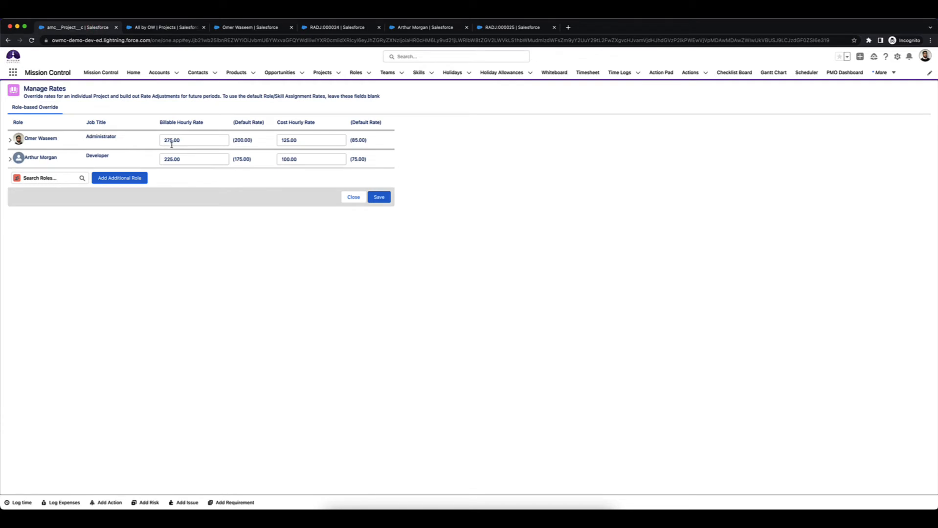
click(190, 28)
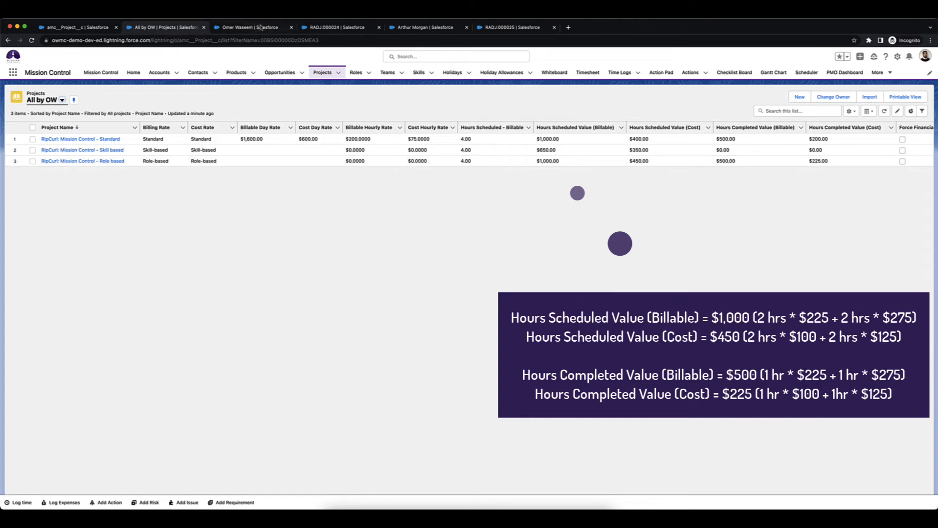
click(80, 30)
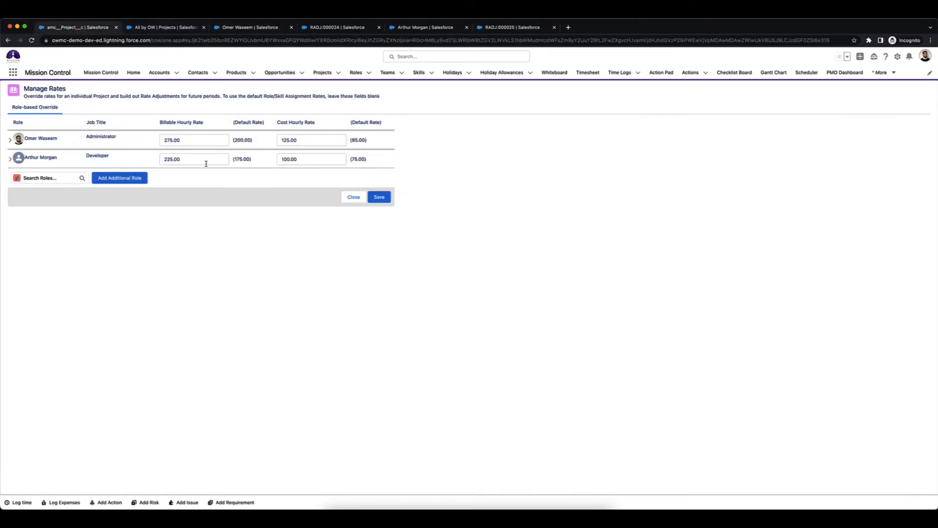
click(150, 28)
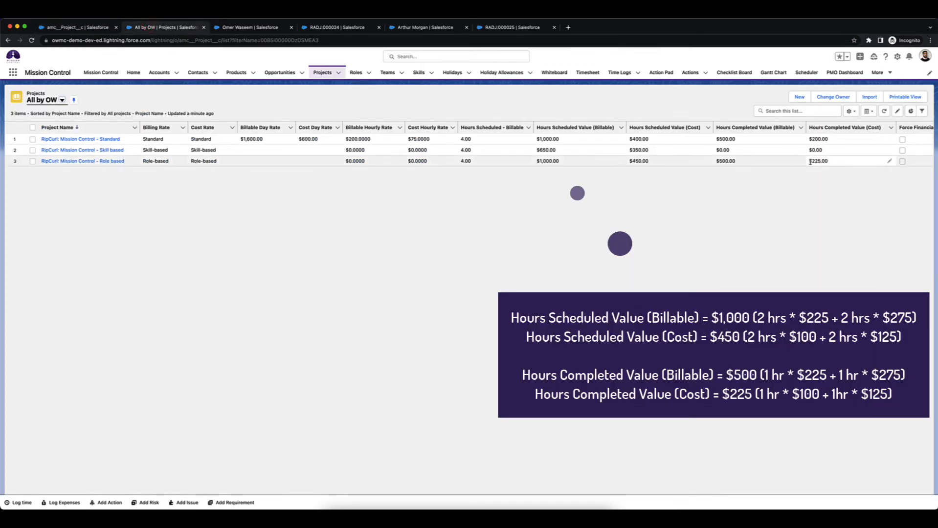
drag(810, 162, 828, 162)
click(781, 205)
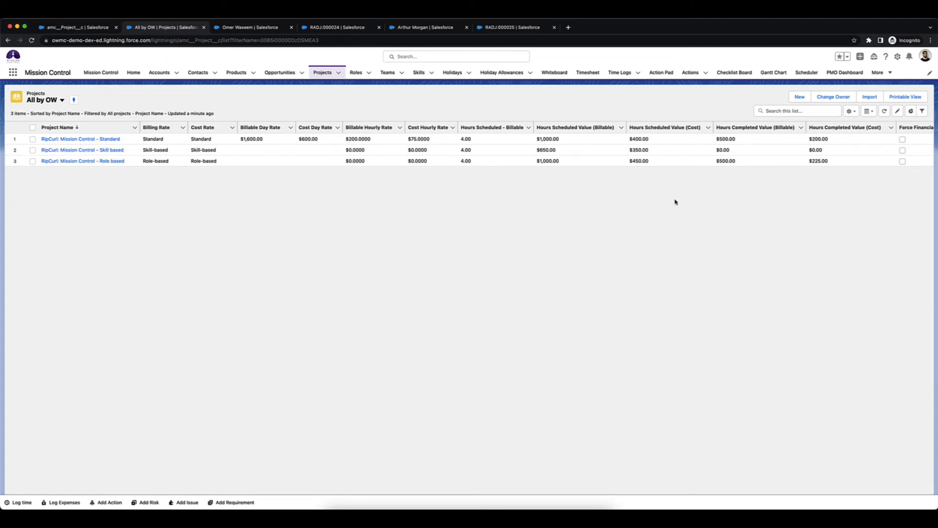
Step: Search the available items for "rate" and open Rate Adjustments in a new browser tab
click(12, 72)
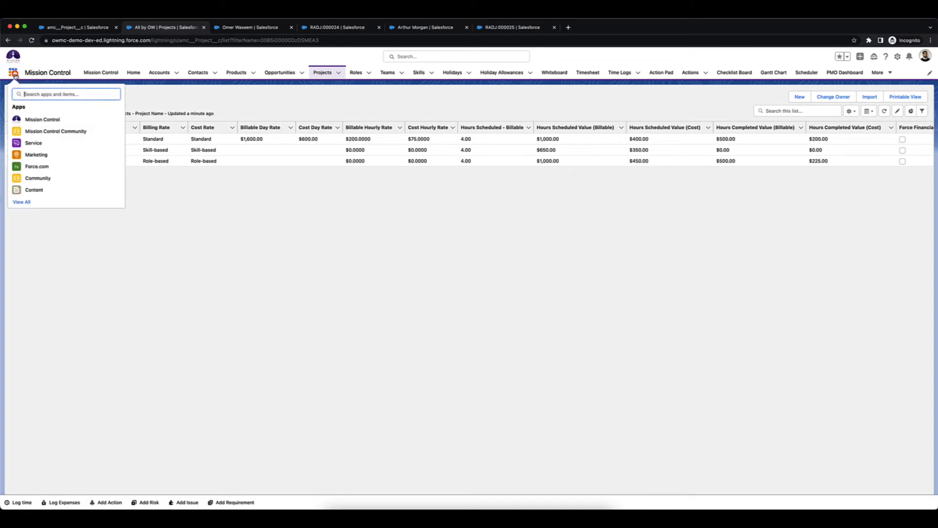
click(43, 98)
text(rate)
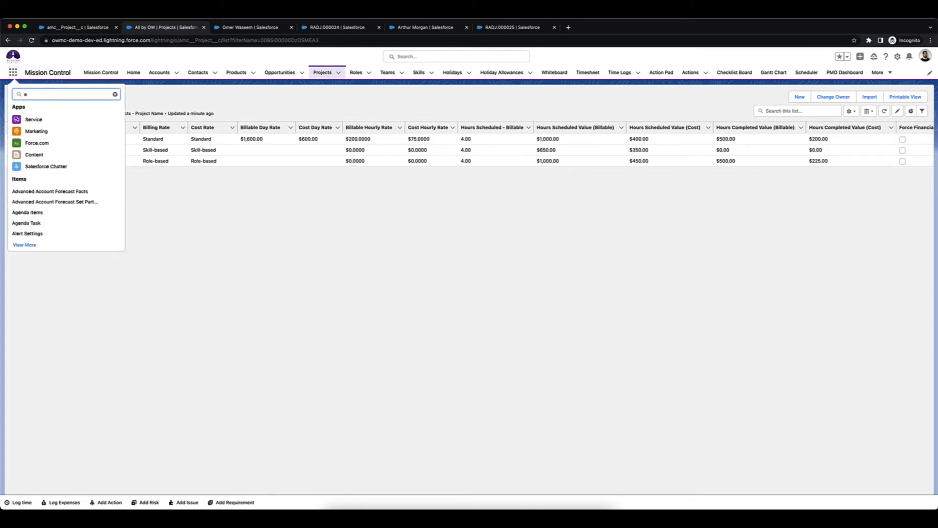
right_click(30, 137)
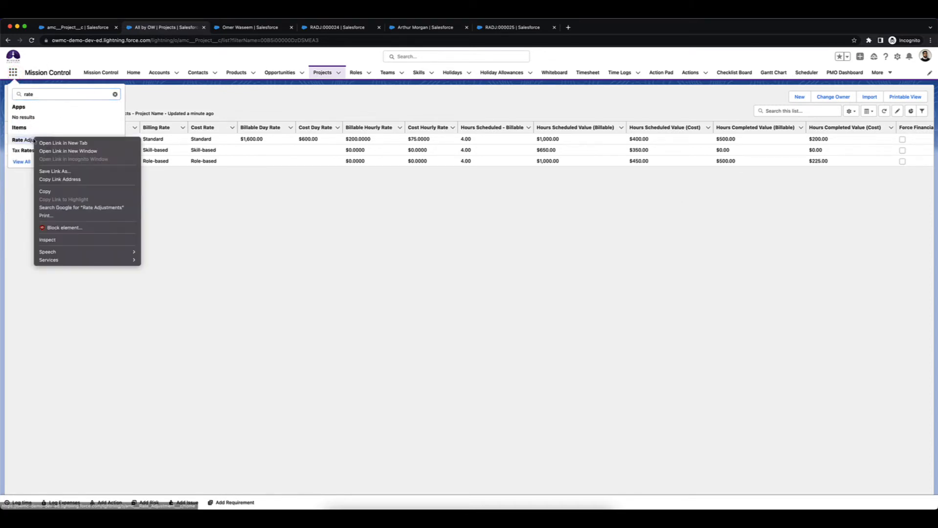
click(42, 142)
Step: Close the leftover role and rate adjustment browser tabs, and review the recently viewed Rate Adjustments list
click(367, 28)
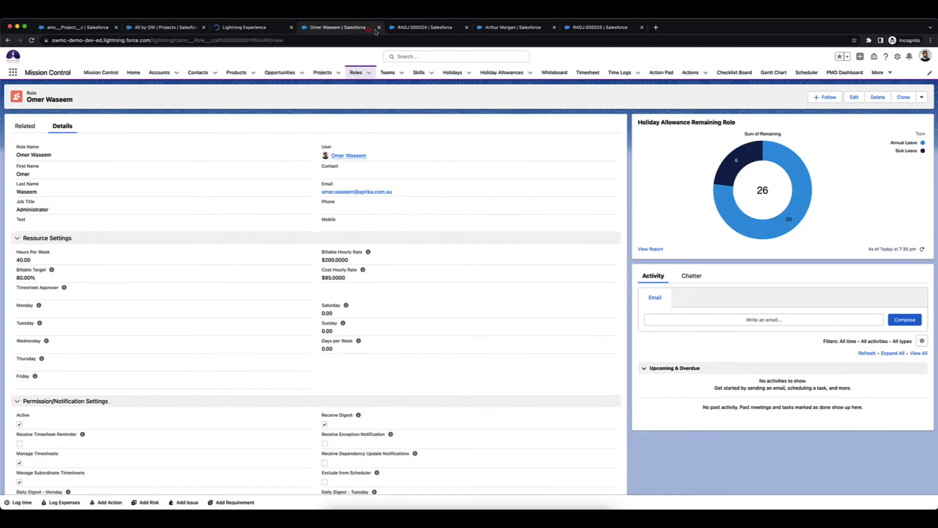
click(379, 28)
click(378, 27)
click(378, 28)
click(379, 28)
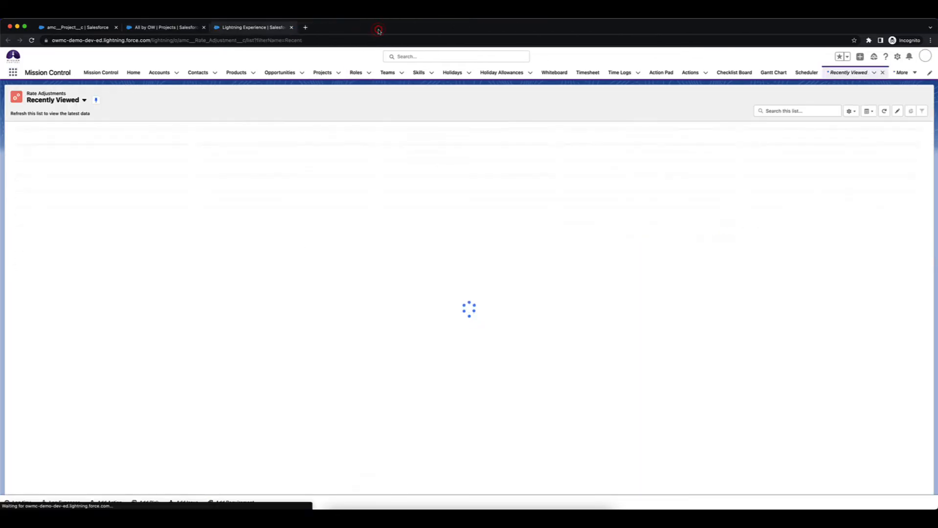
click(35, 101)
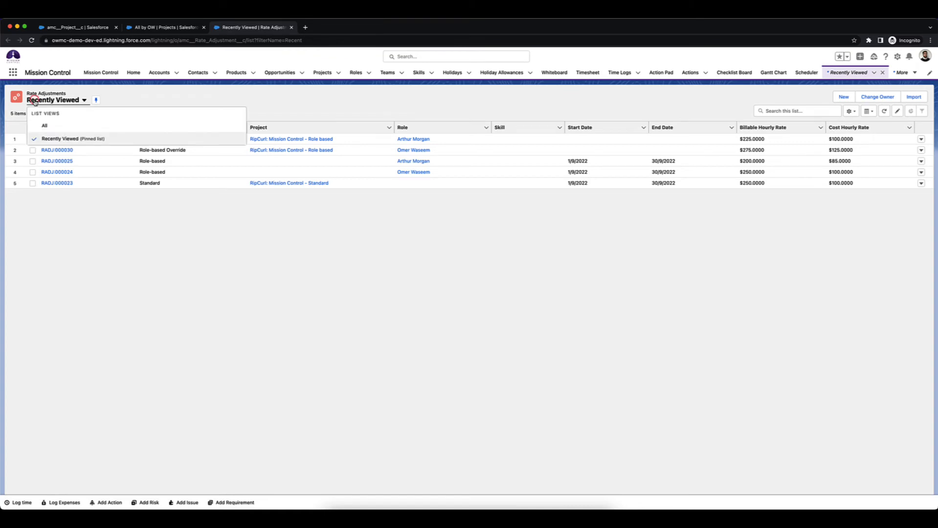
click(164, 225)
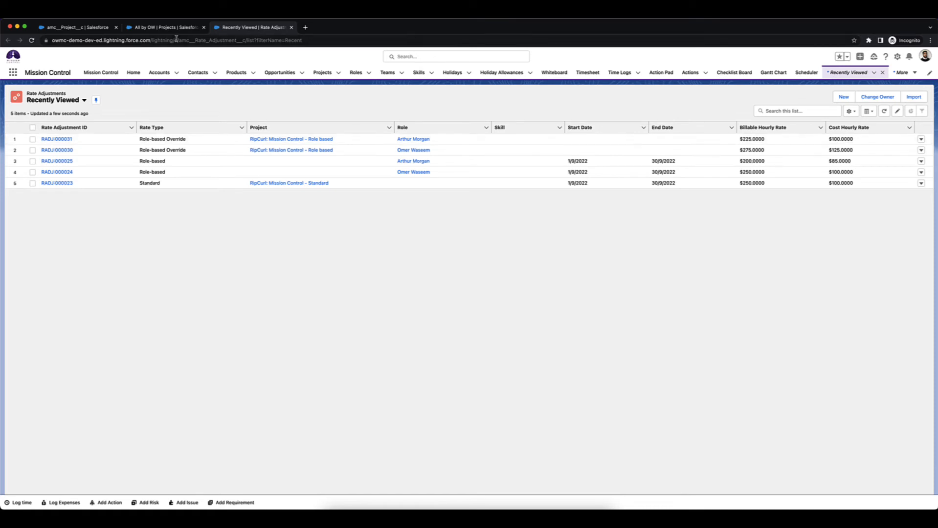
Step: Close Manage Rates for the role-based project and return to the All by OW project list
click(162, 27)
click(90, 27)
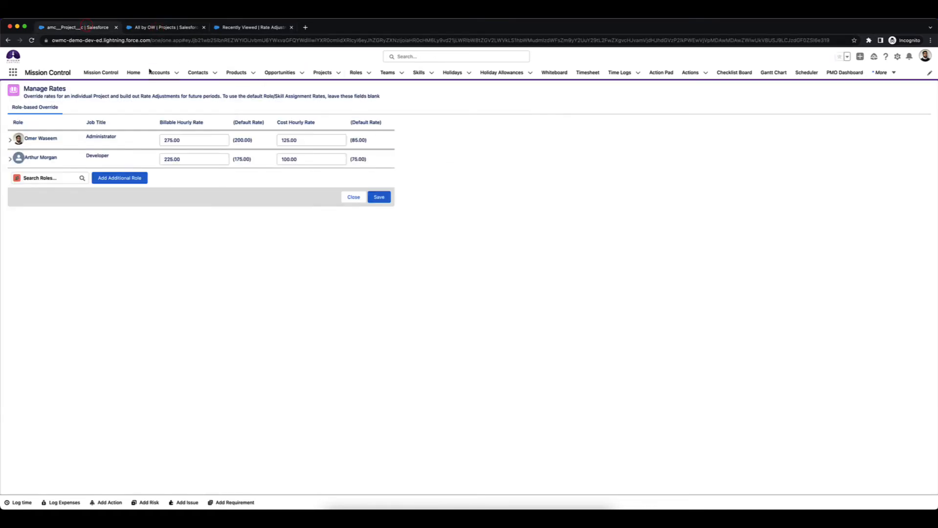
click(354, 197)
click(317, 74)
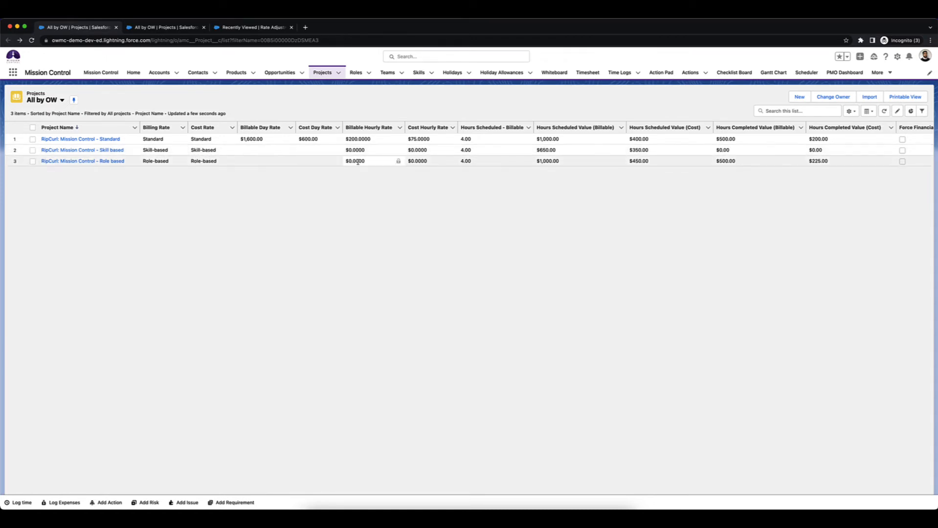
Step: Open the skill-based project in a new browser tab, and open the Data export action under its Data Migration milestone
super+click(63, 152)
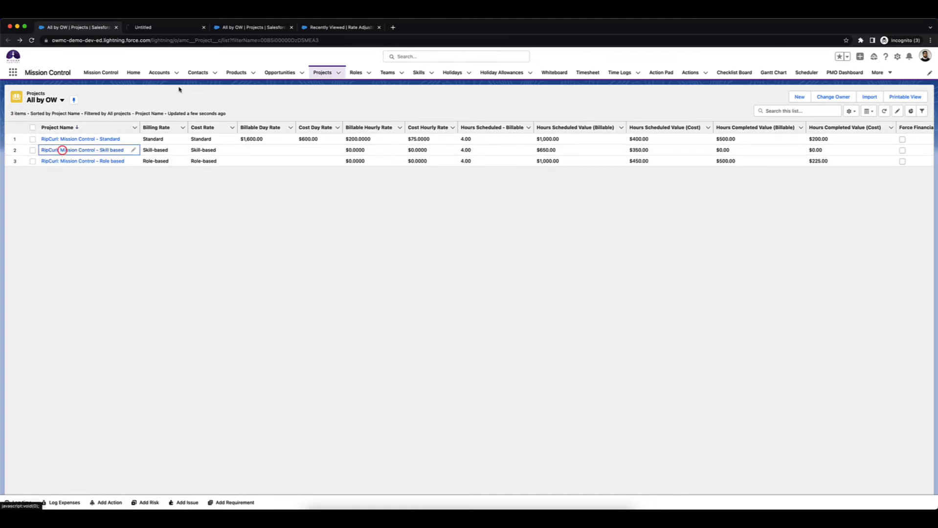
click(168, 26)
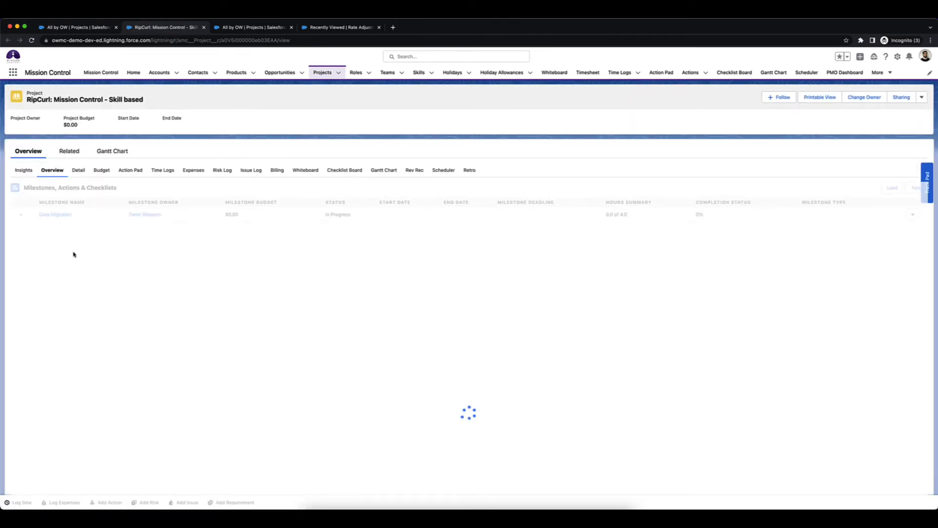
click(20, 338)
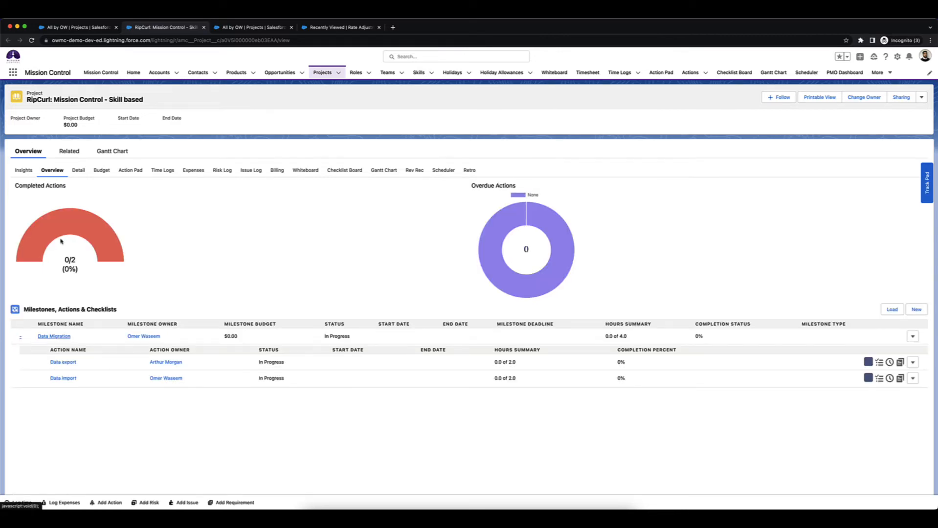
click(63, 363)
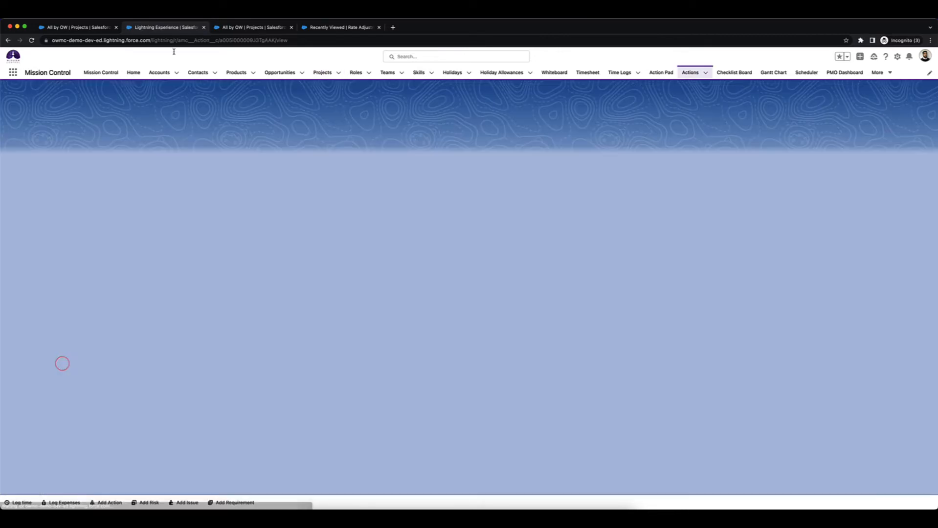
Step: Check the Data export action's skill, and open the skill-based project's Data import action in another browser tab to check its skill
click(250, 28)
click(88, 150)
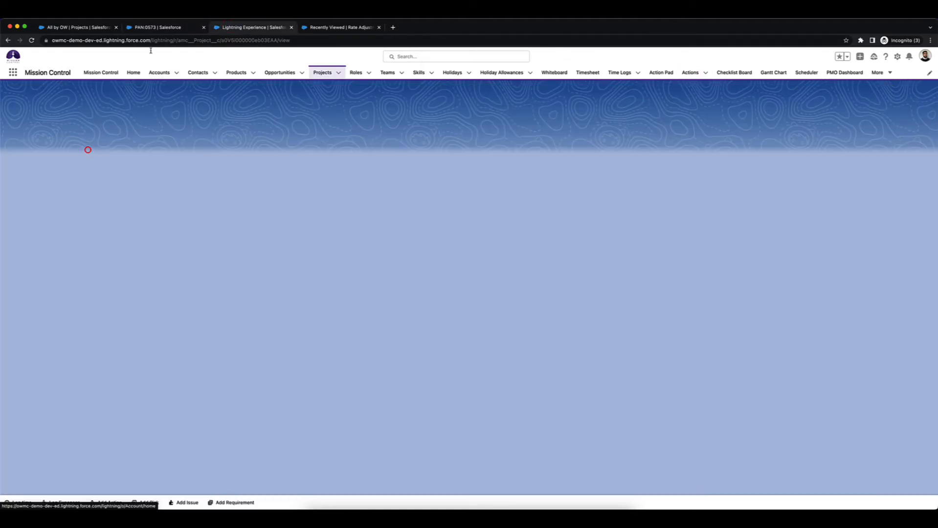
key(ctrl+shift+Tab)
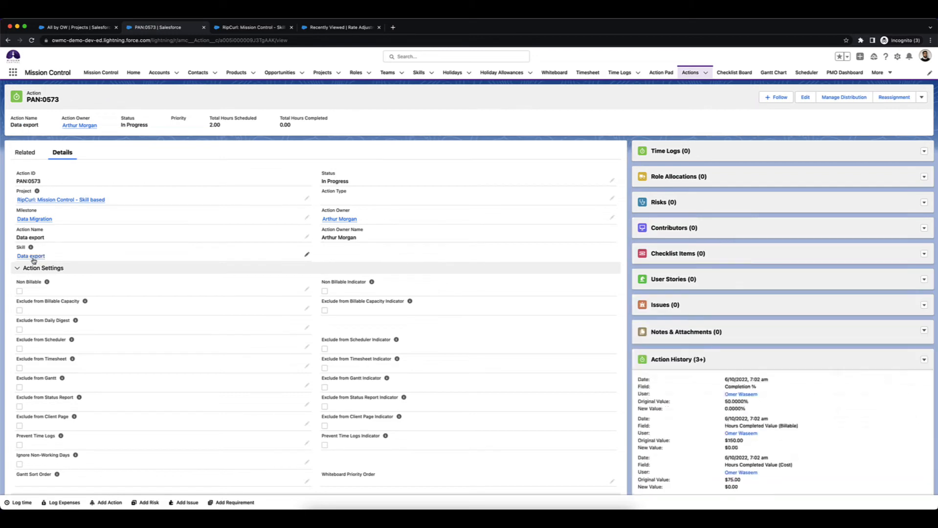
click(249, 27)
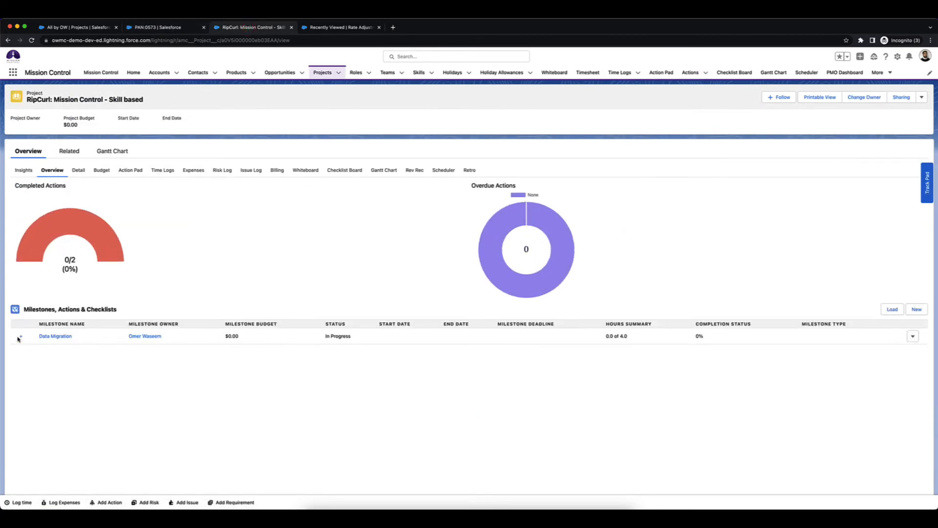
click(20, 337)
click(60, 380)
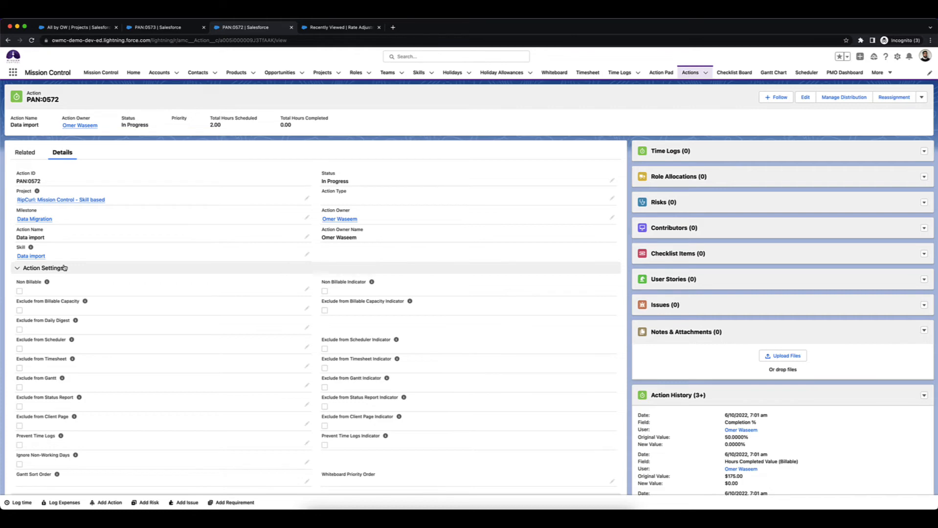
Step: Open the owner role records of the Data export and Data import actions in new browser tabs, and close both action tabs
click(149, 29)
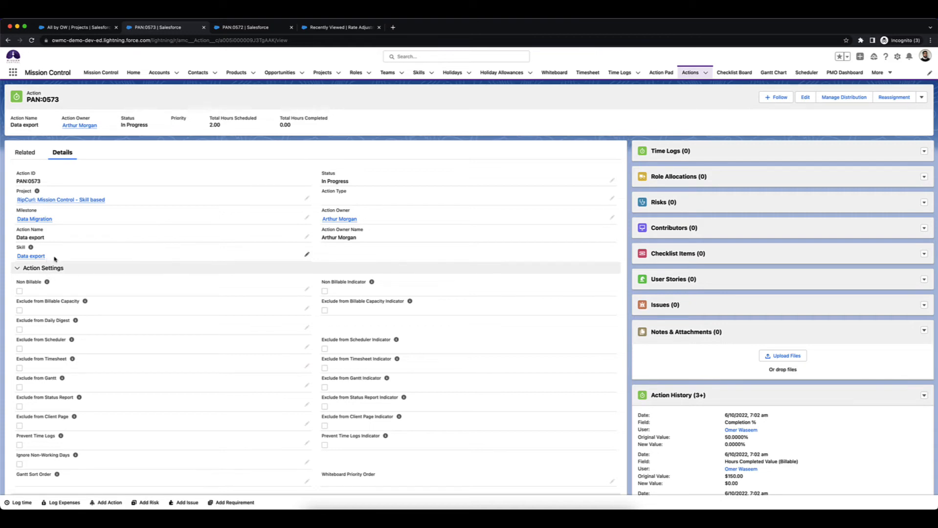
super+click(328, 218)
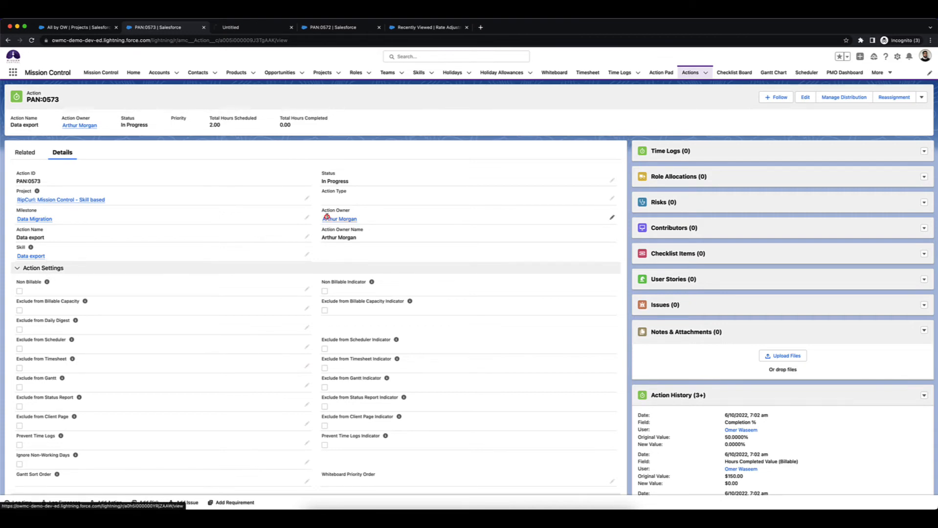
click(329, 27)
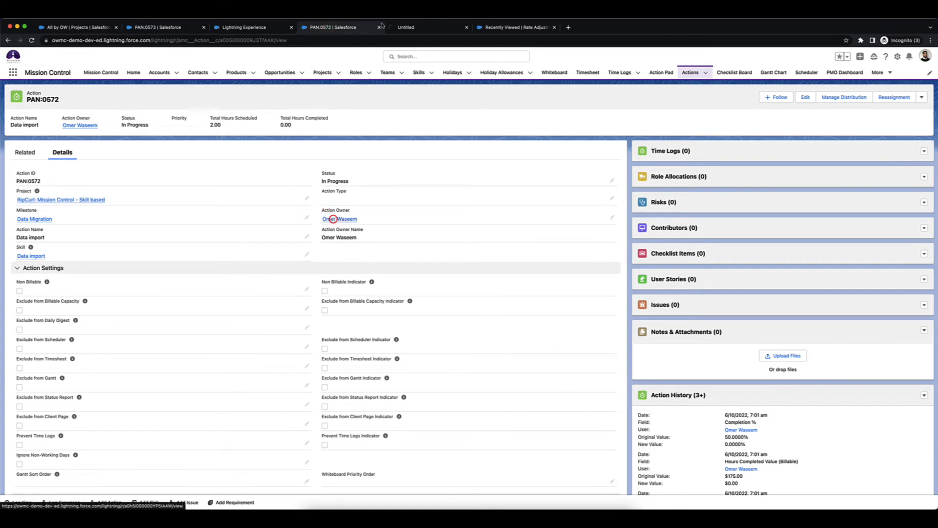
click(338, 219)
click(379, 27)
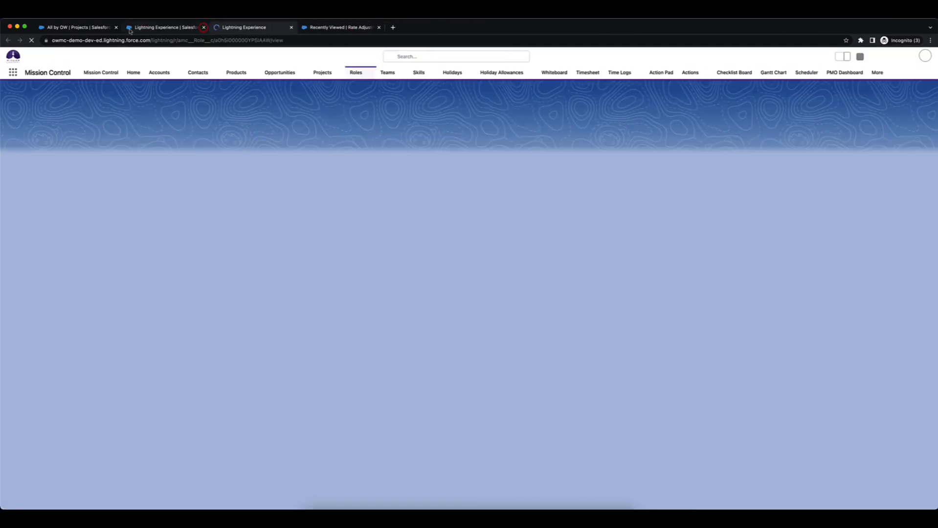
Step: Open the full Skill Assignments lists for the Developer and Administrator roles in their separate browser tabs
click(135, 27)
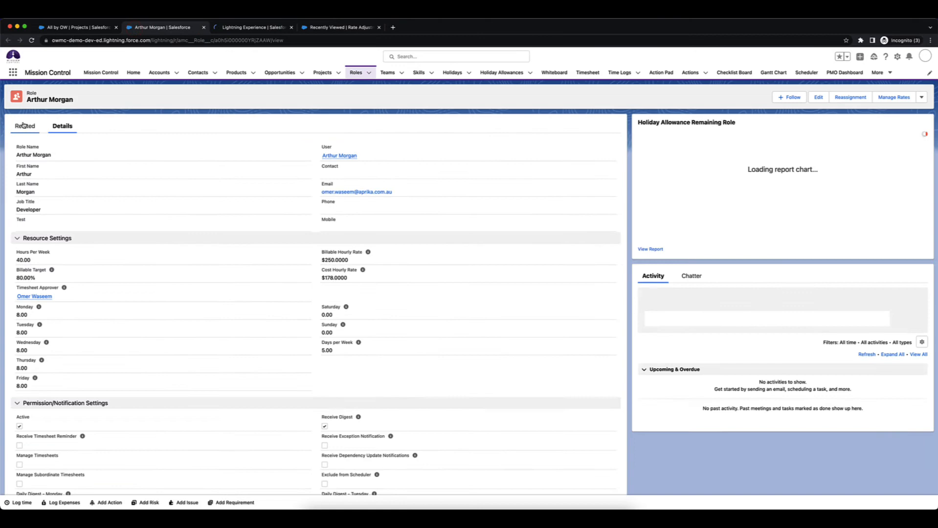
click(25, 125)
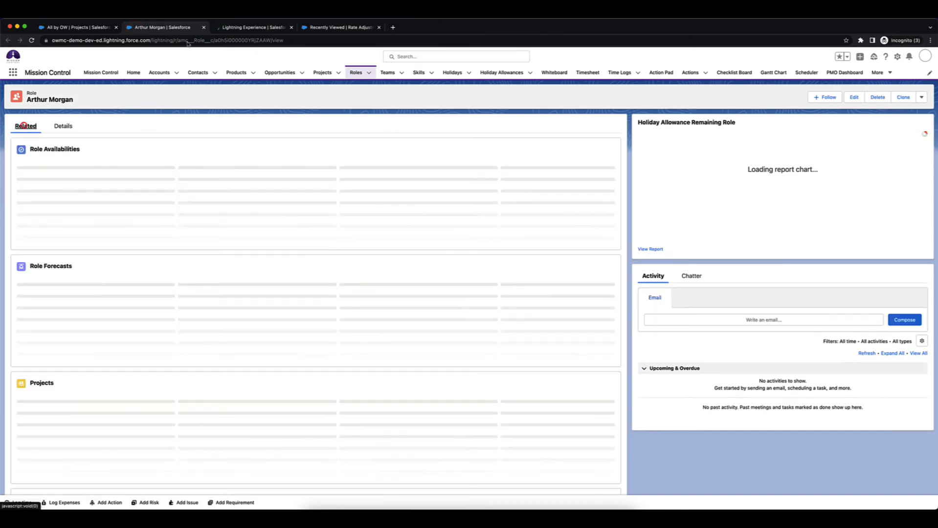
click(231, 27)
click(25, 126)
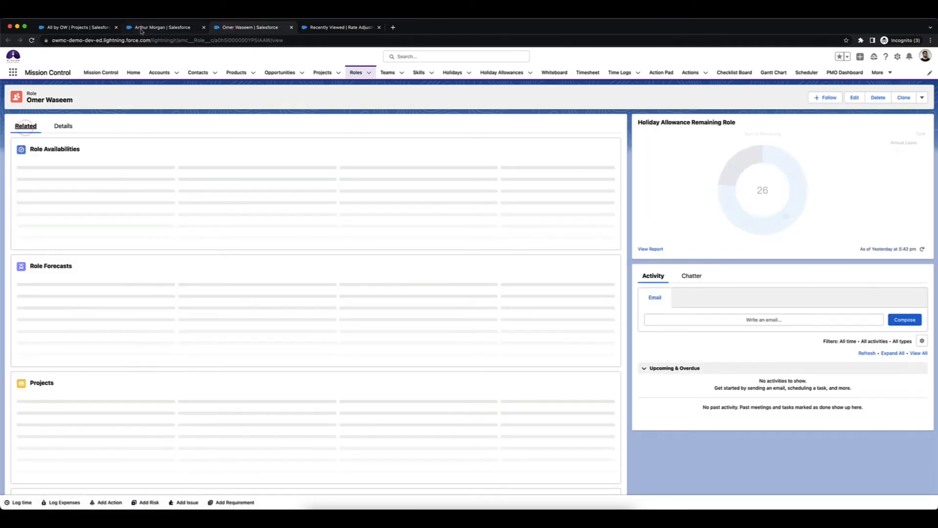
click(140, 27)
scroll(107, 208, down, 10)
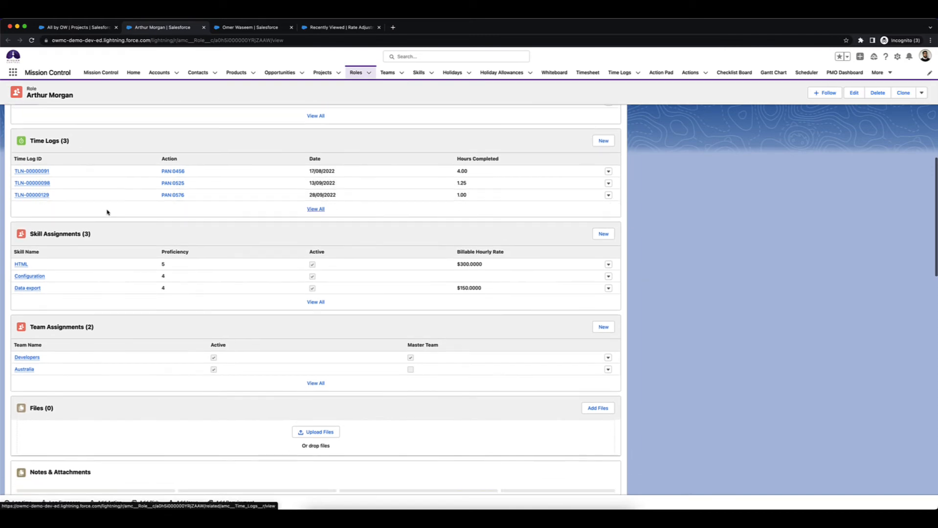
click(84, 234)
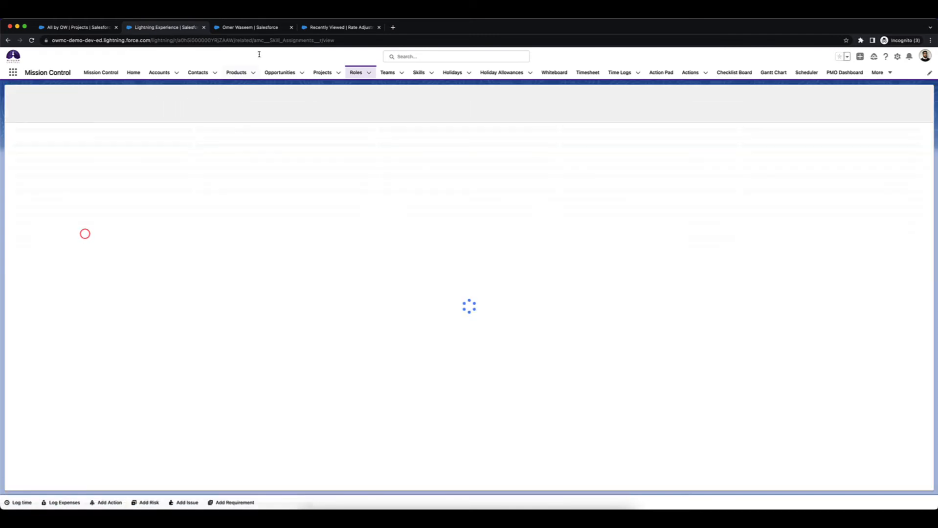
click(253, 27)
scroll(102, 143, down, 10)
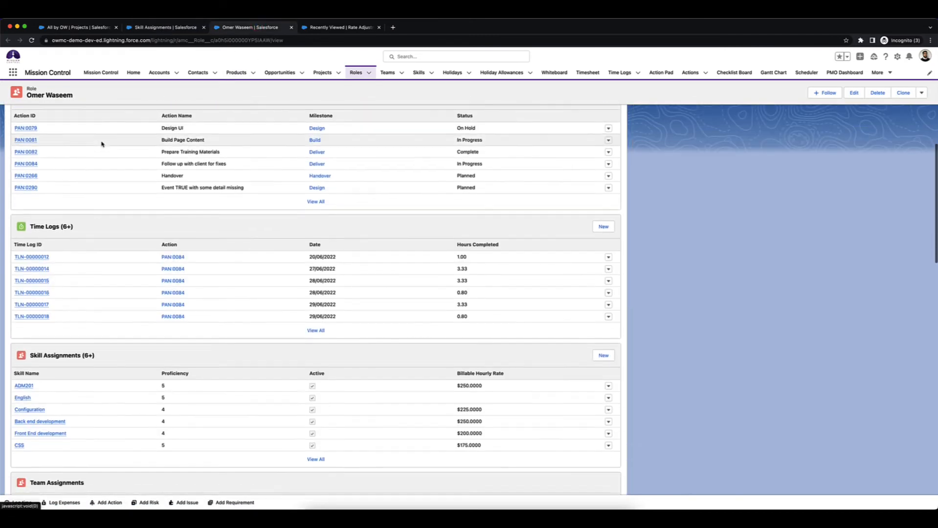
click(50, 347)
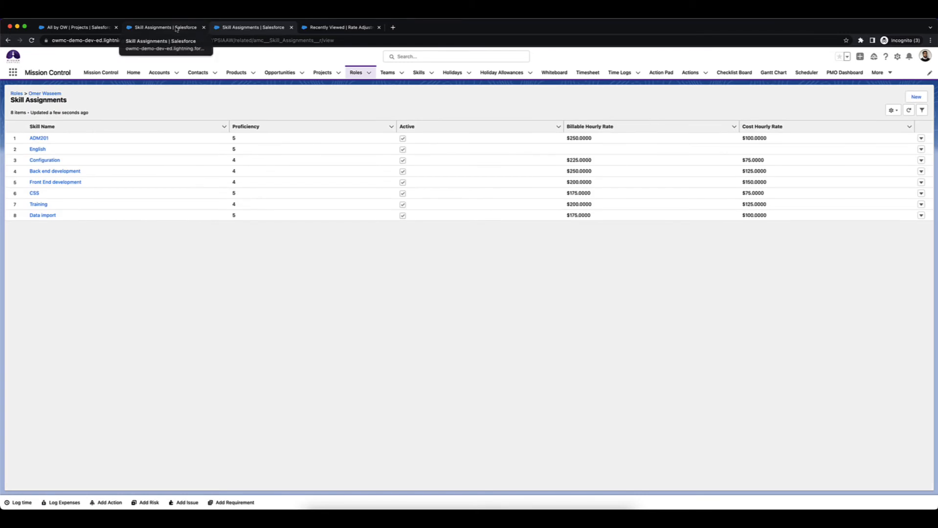
Step: Compare the Data export and Data import skill rates with the skill-based project's scheduled billable and cost values
click(176, 28)
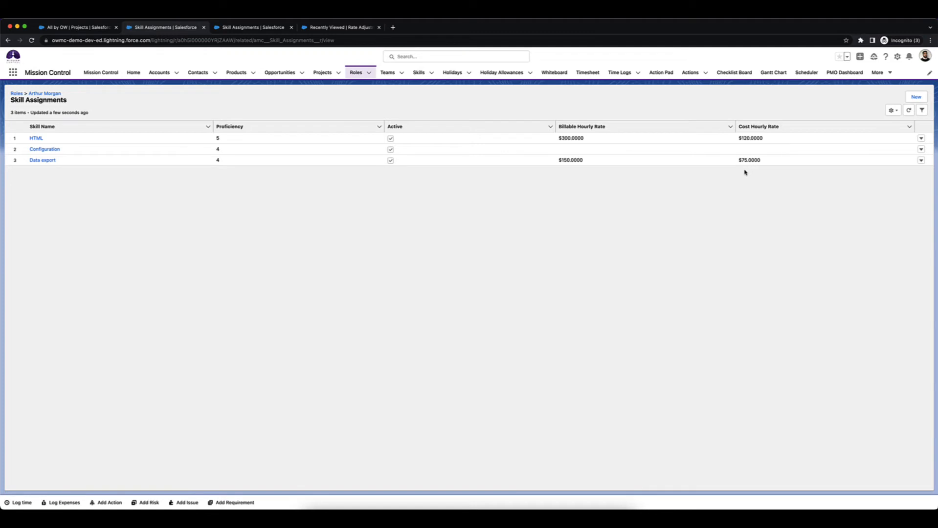
click(245, 28)
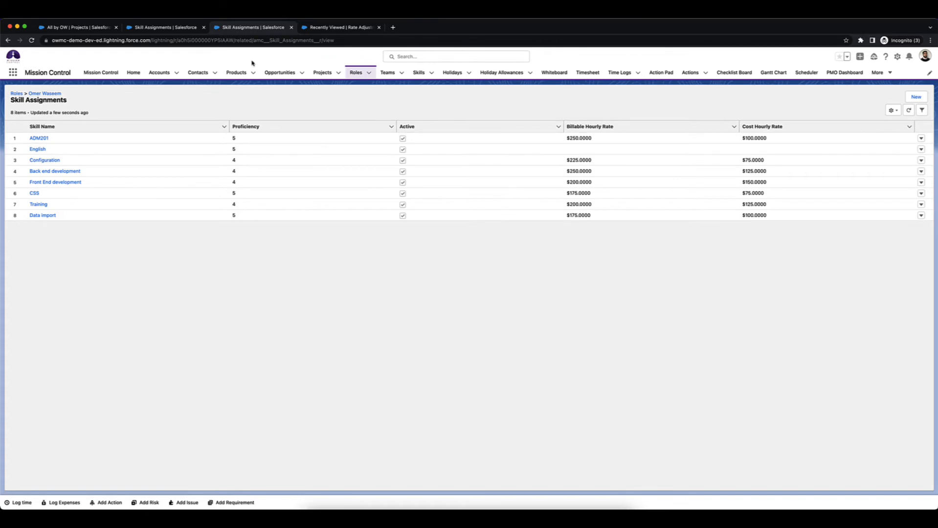
click(111, 30)
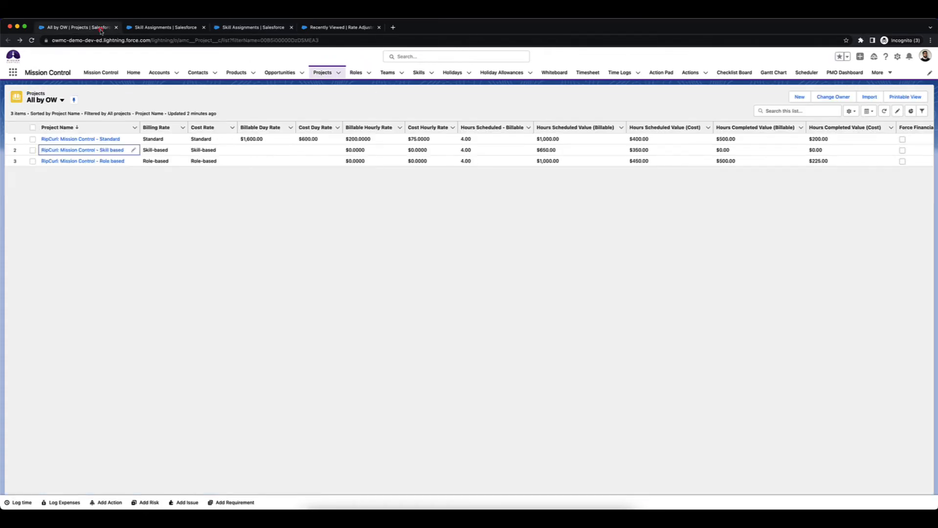
click(606, 201)
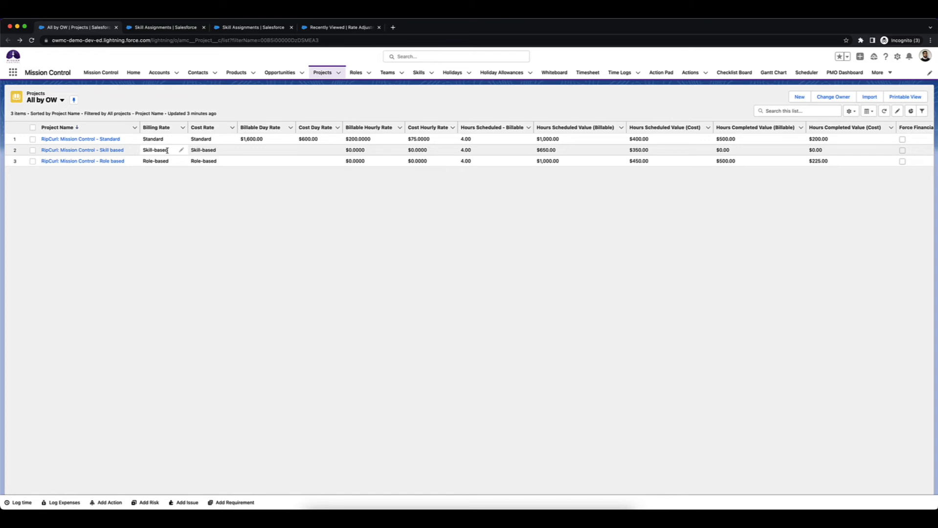
Step: Return from the two Skill Assignments lists to the Administrator and Developer role records
click(246, 29)
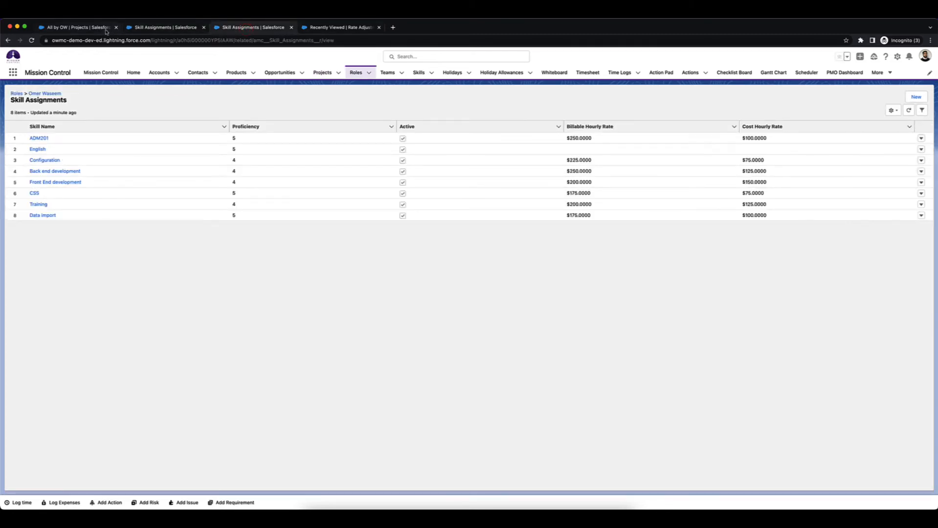
click(47, 94)
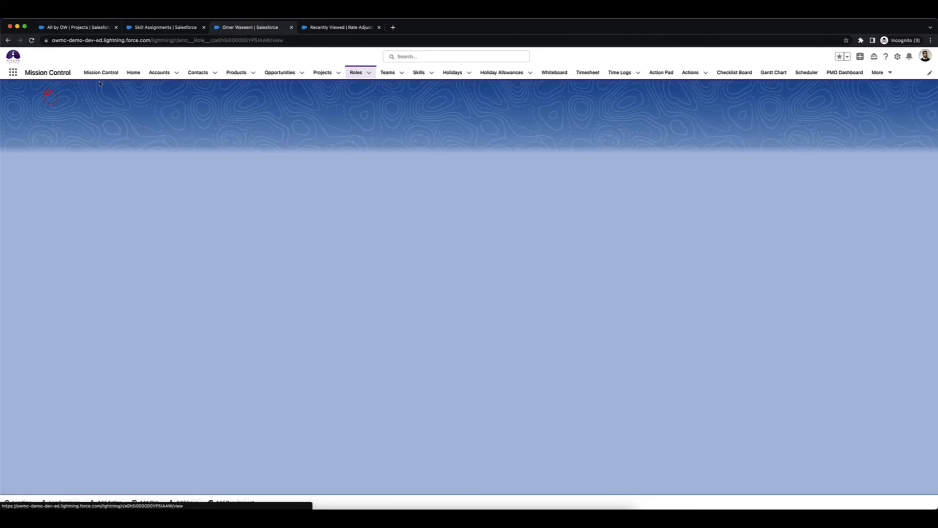
click(149, 28)
click(58, 94)
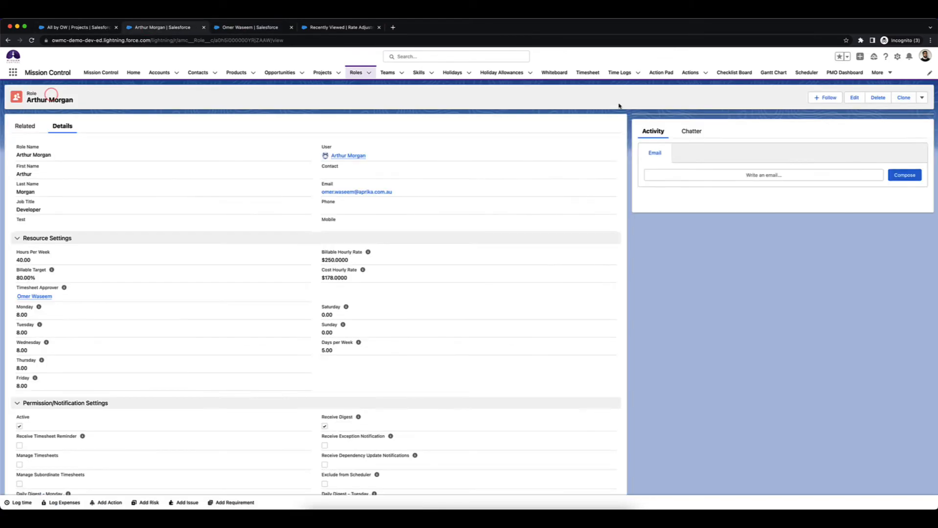
Step: Open Manage Rates for both the Developer role and the Administrator role in their separate browser tabs
click(922, 98)
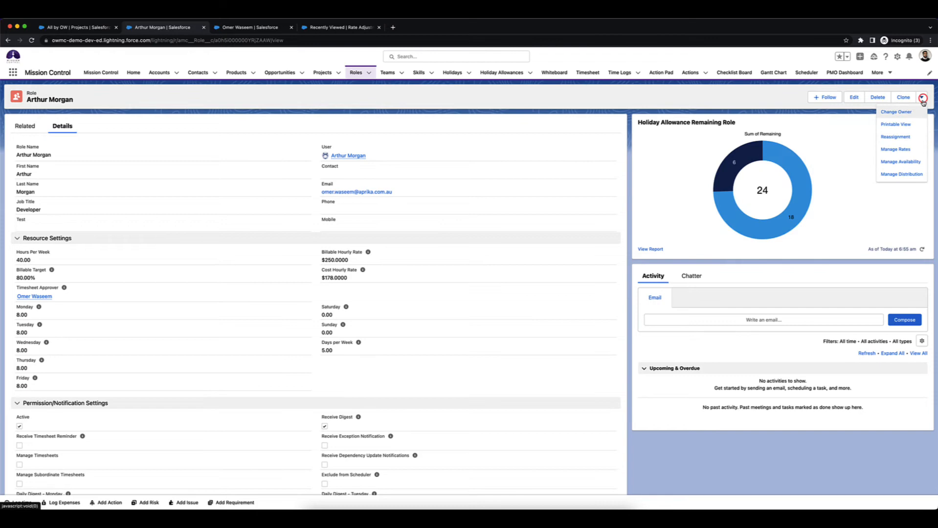
click(903, 150)
click(255, 27)
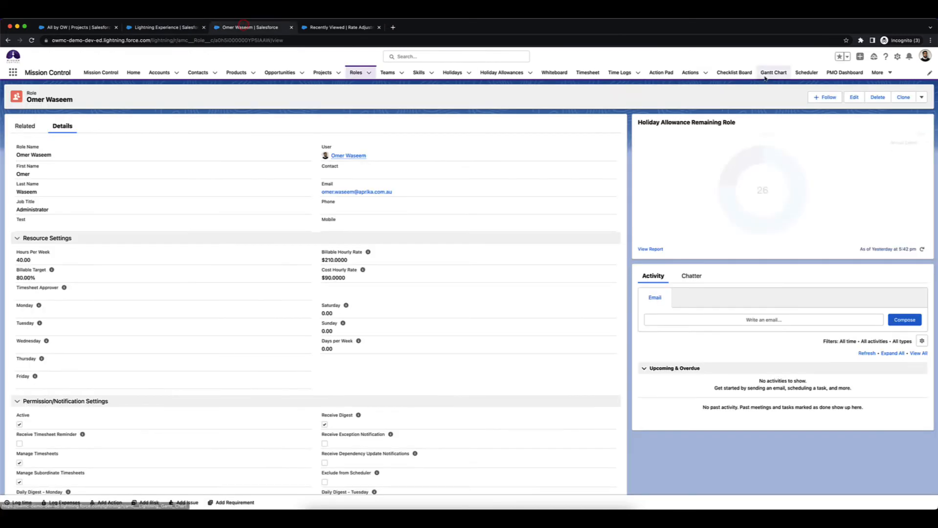
click(923, 98)
click(896, 149)
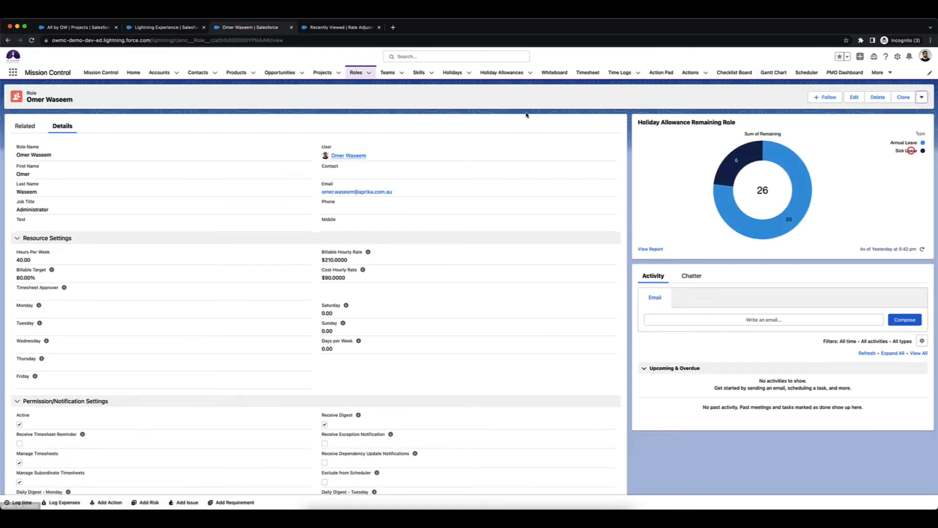
Step: Open the skill-based RipCurl project in a new browser tab, expand its Data Migration milestone, and open its actions in Create Actions
click(87, 28)
super+click(109, 151)
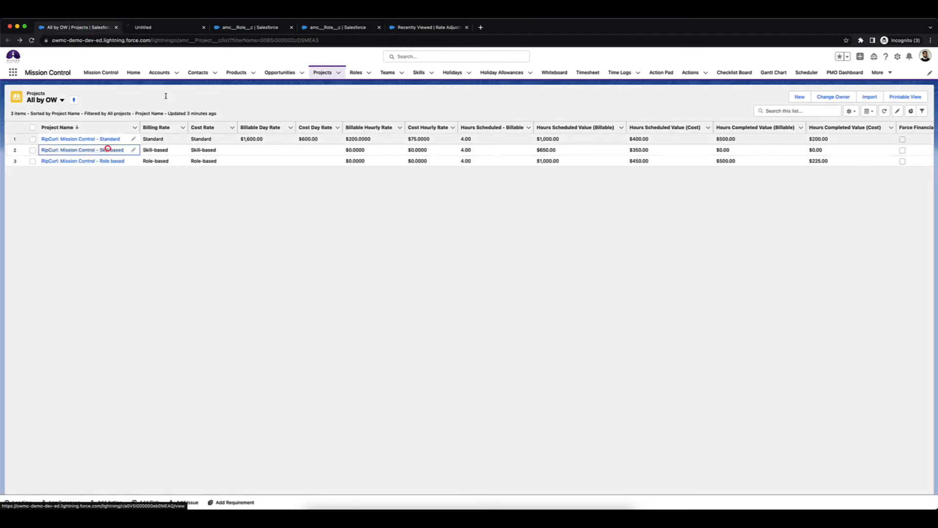
click(165, 28)
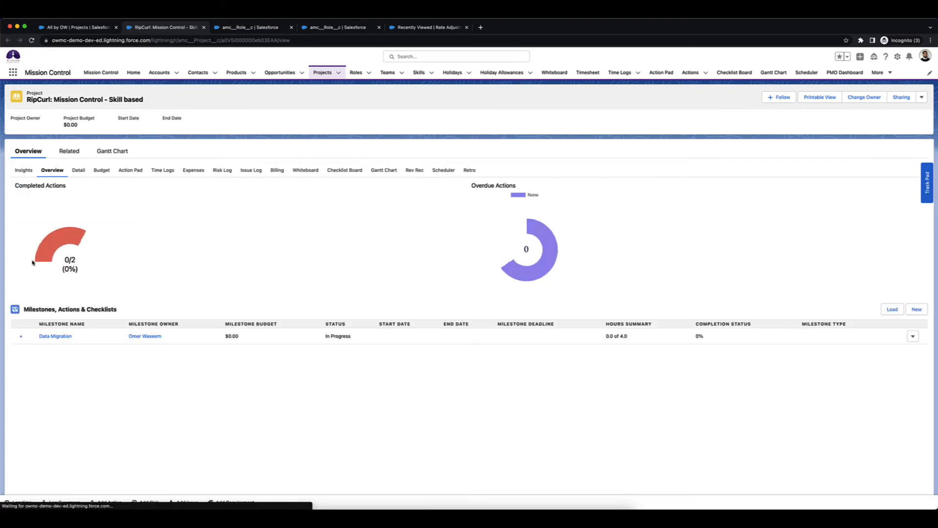
click(20, 337)
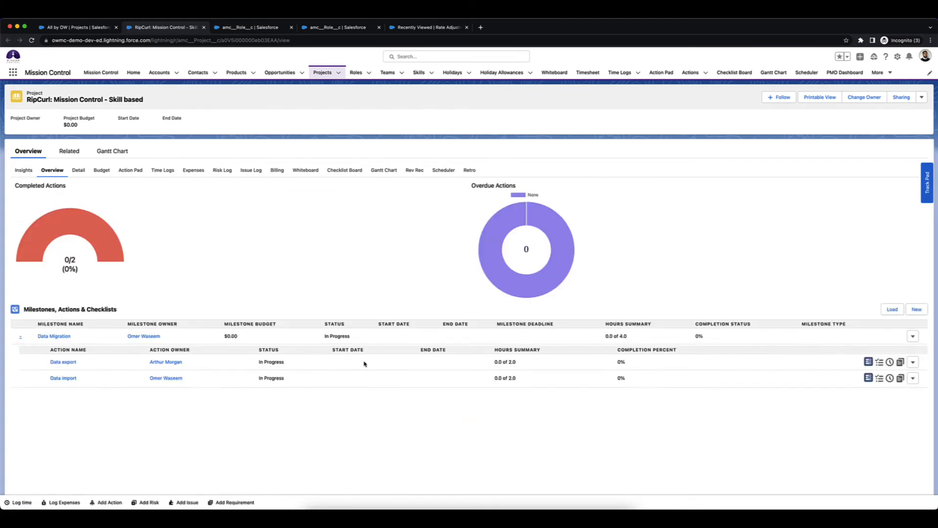
click(922, 97)
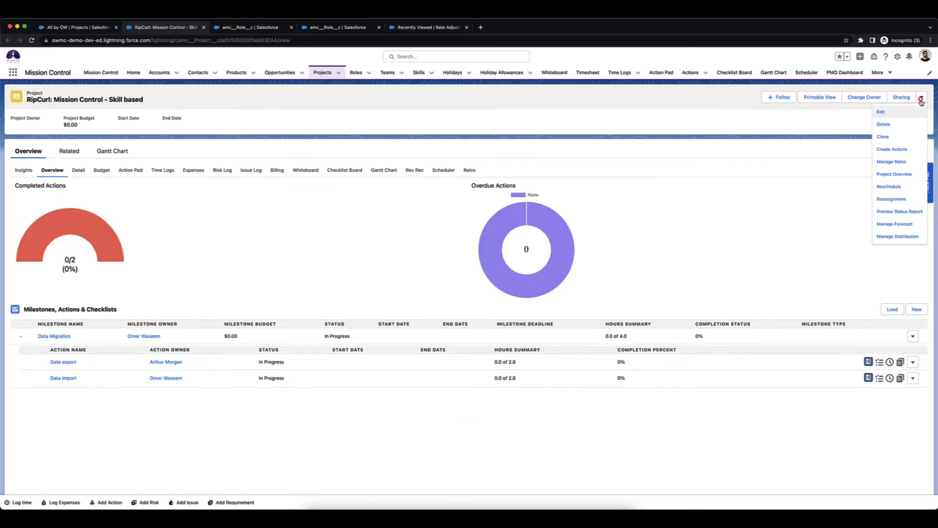
click(889, 161)
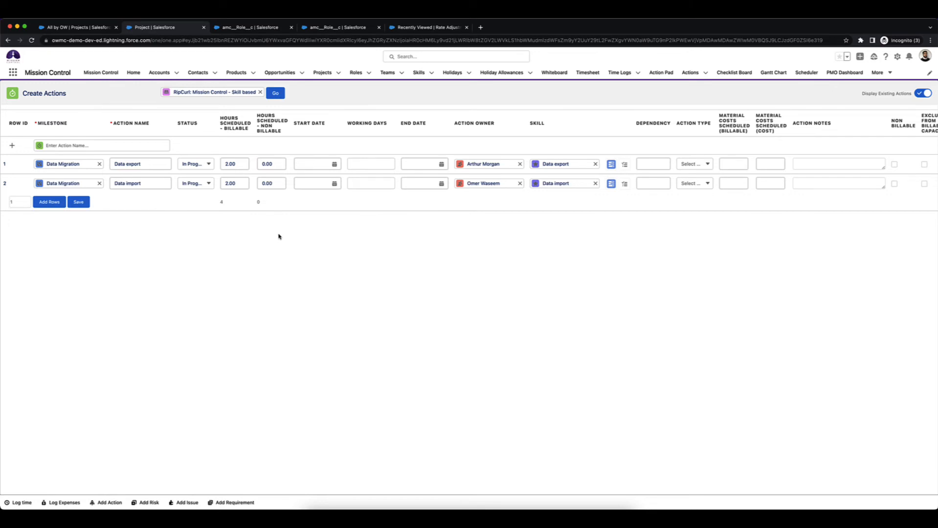
Step: Set the start dates to 31 Aug 2022 for Data export and 1 Sep 2022 for Data import, and save the actions
click(310, 166)
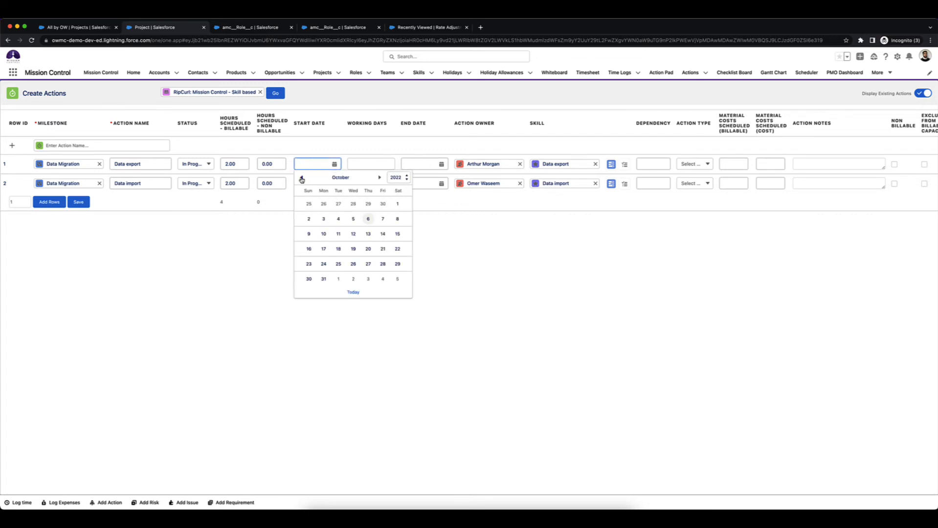
click(301, 178)
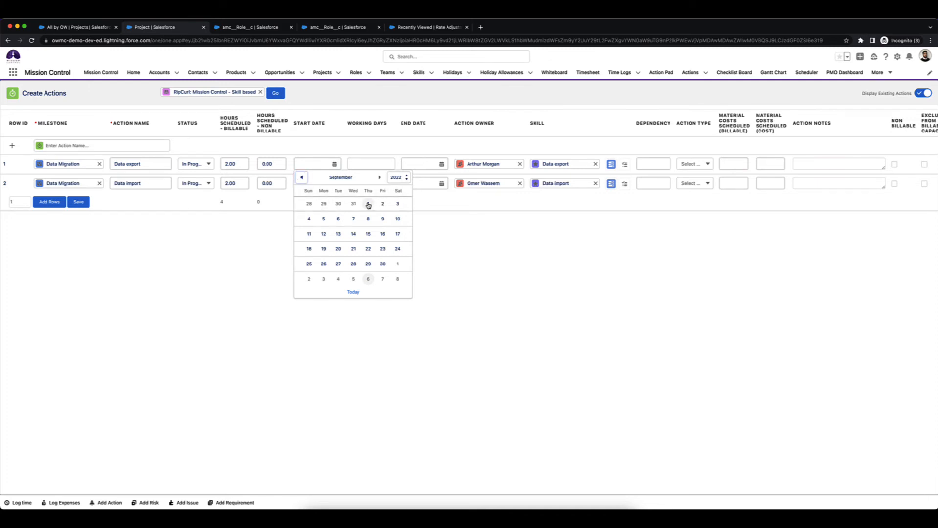
click(354, 204)
click(321, 183)
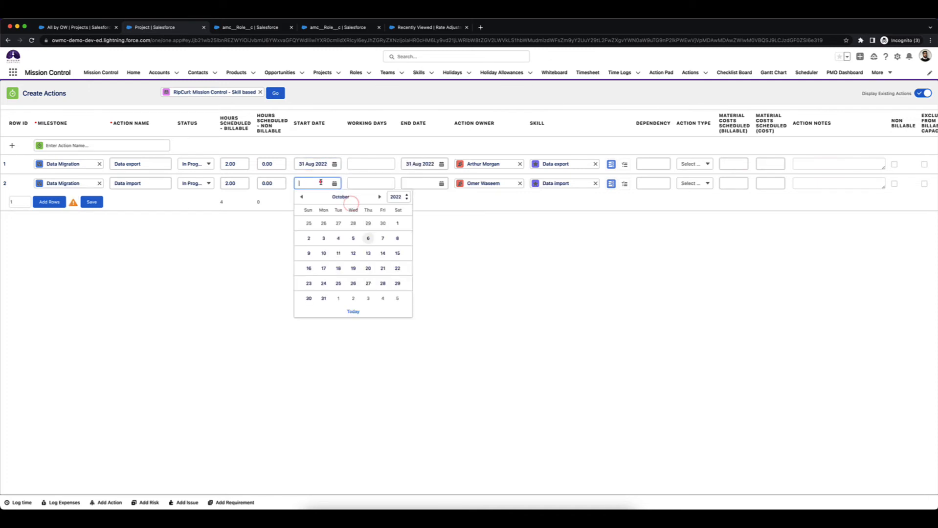
click(302, 197)
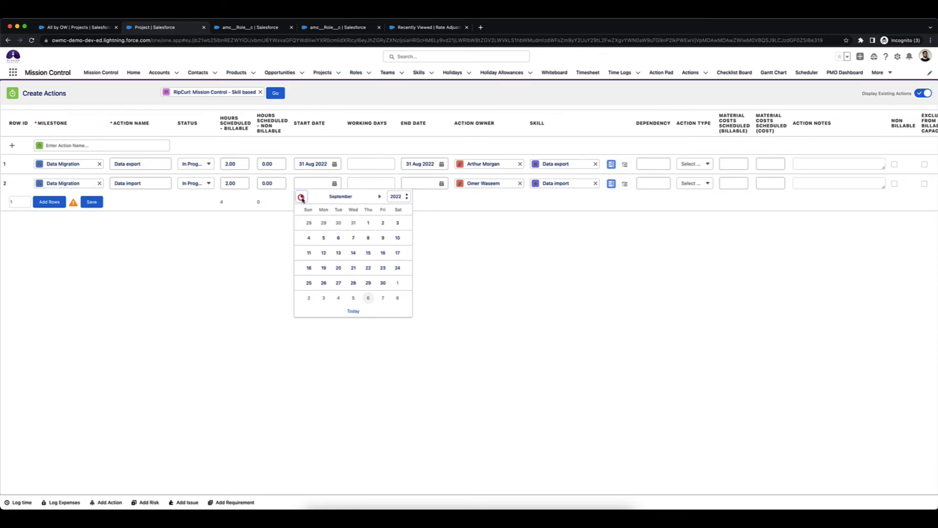
click(368, 224)
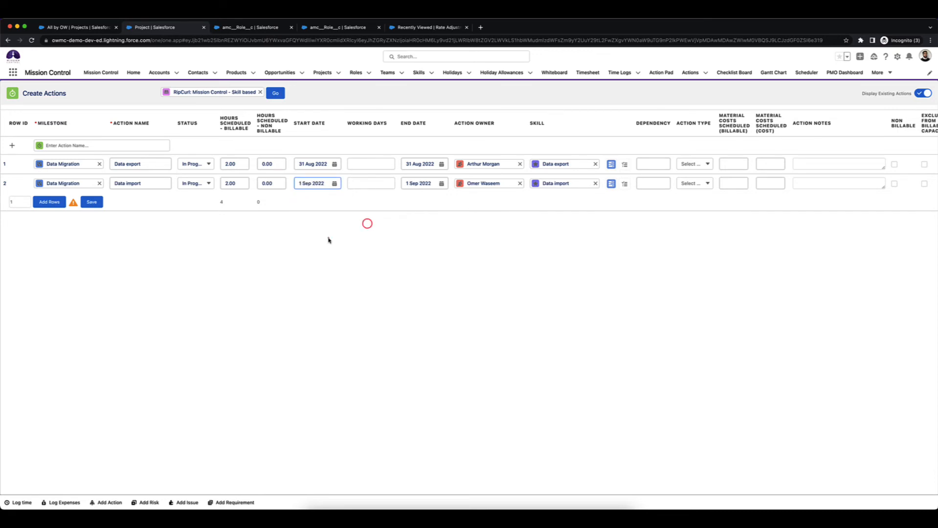
click(91, 202)
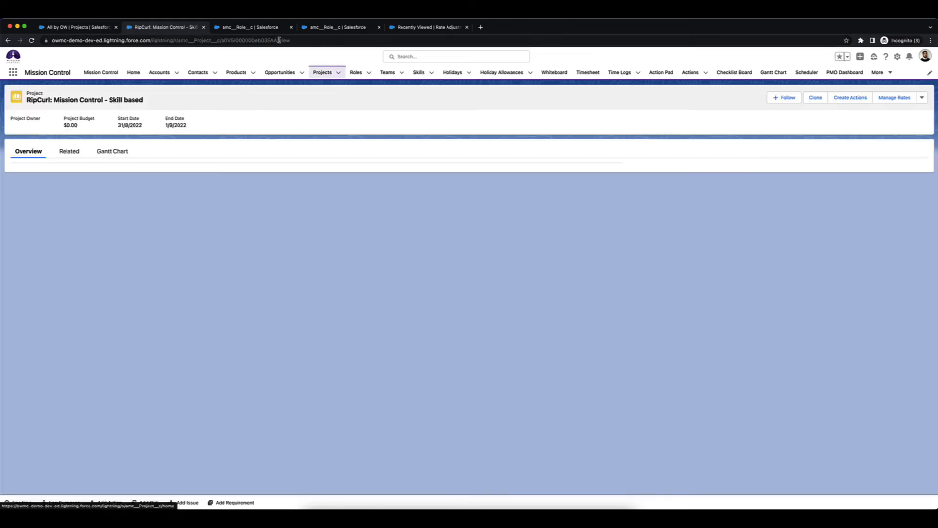
Step: Start a skill-based rate adjustment for the Developer role with a start date of 1 Sep 2022
click(263, 28)
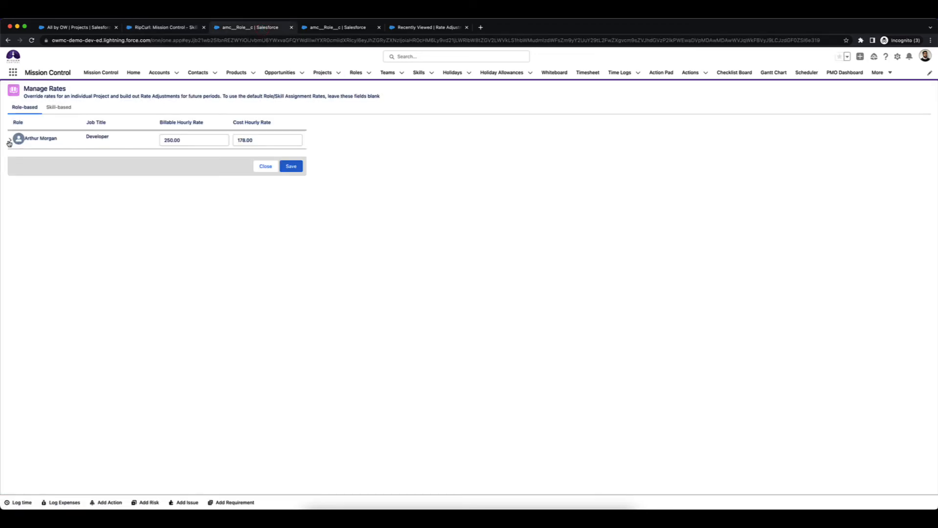
click(54, 109)
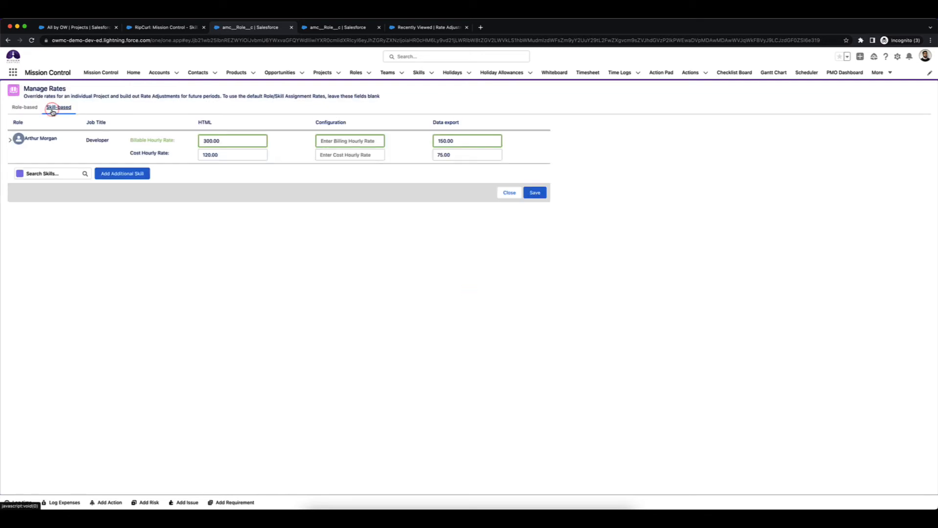
click(11, 142)
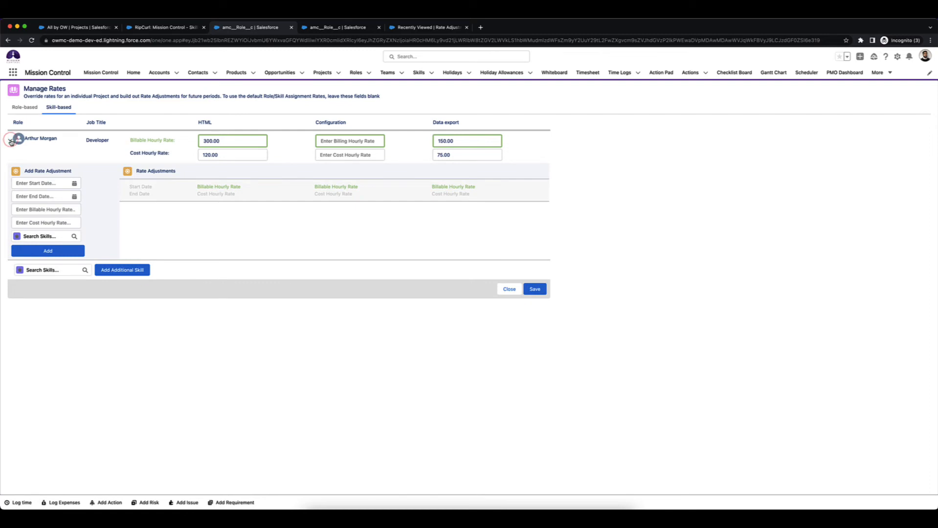
click(39, 183)
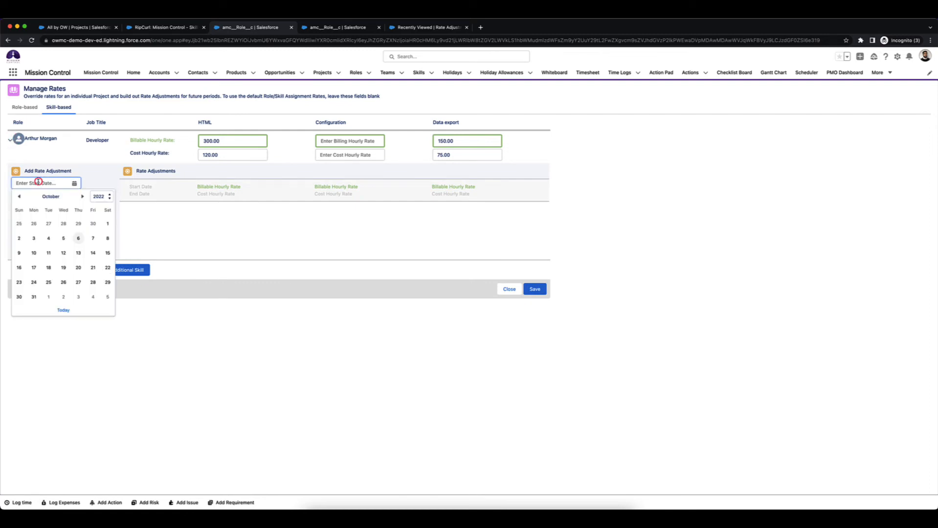
click(20, 196)
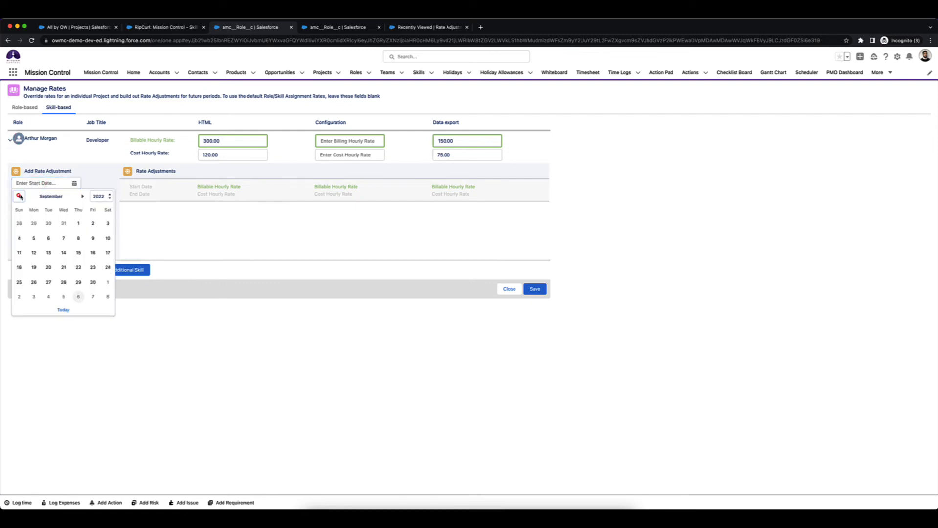
click(79, 223)
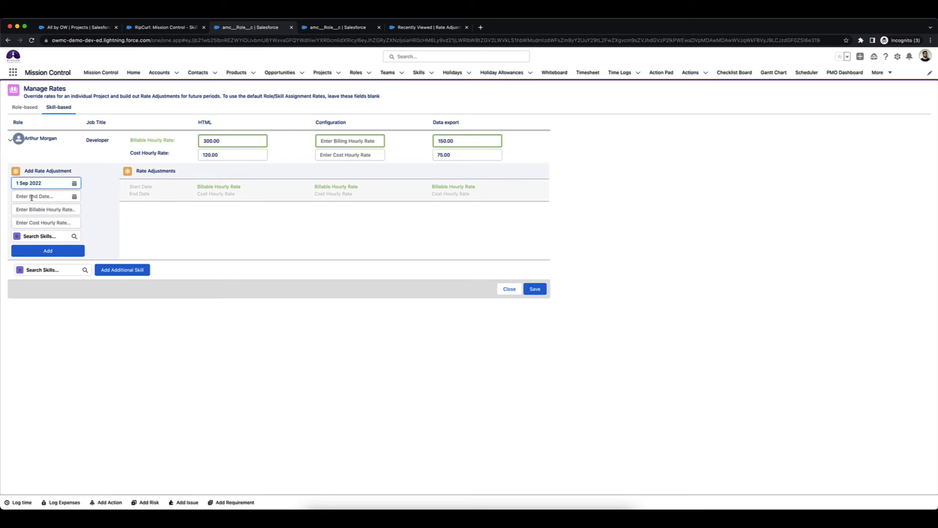
click(97, 207)
Step: Add the Developer's adjustment for the Data export skill with a billable hourly rate of 175 and cost hourly rate of 100, and save
click(42, 209)
text(175)
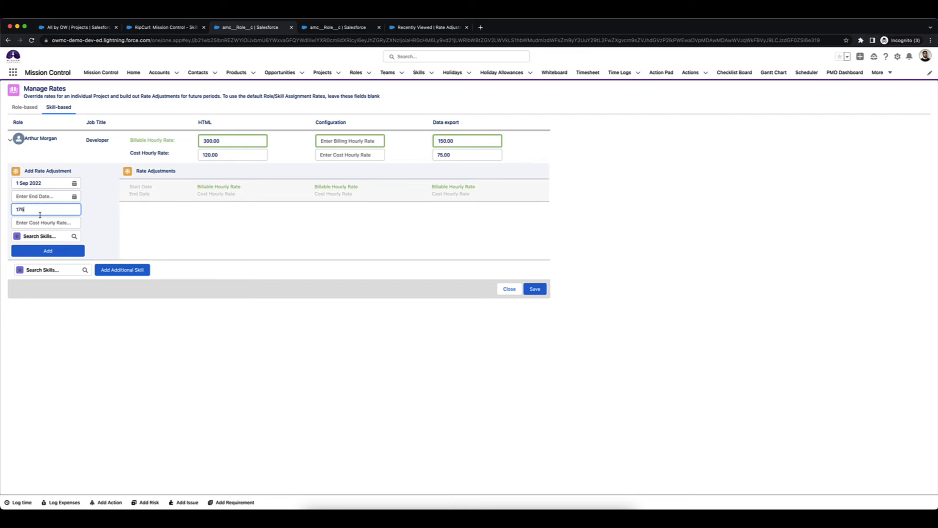
click(37, 225)
text(00)
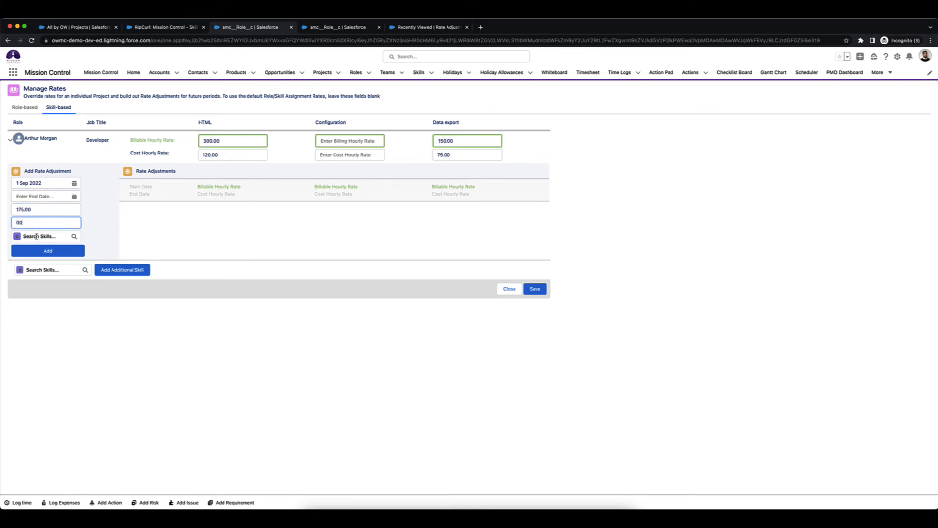
text(.0)
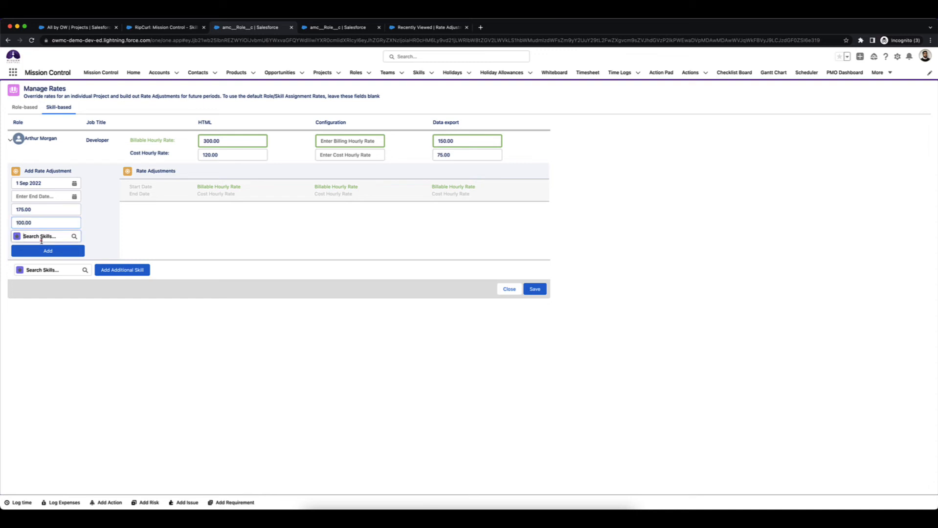
click(41, 239)
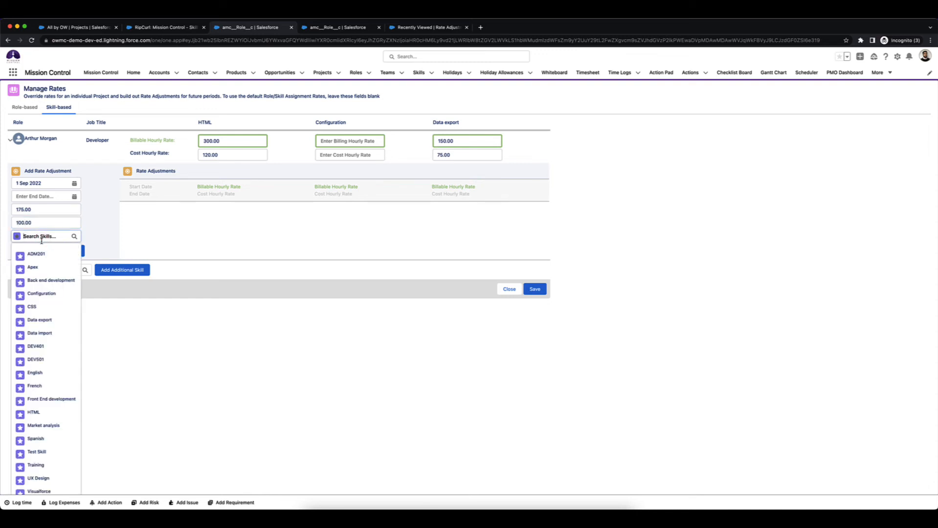
text(data exp)
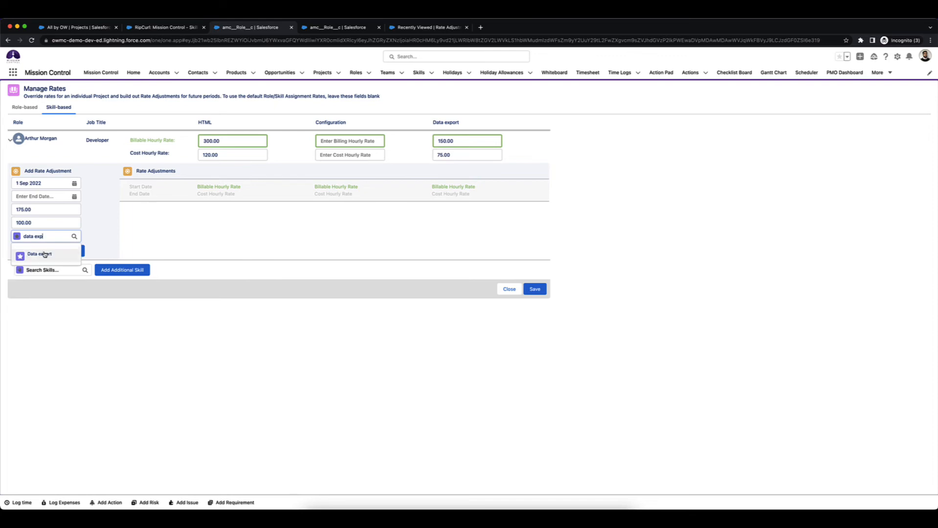
click(43, 254)
click(56, 251)
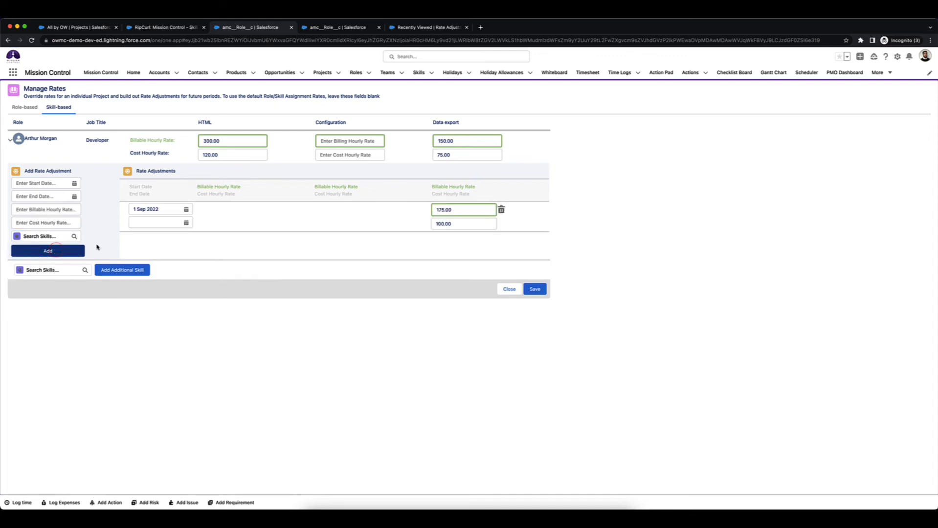
click(320, 225)
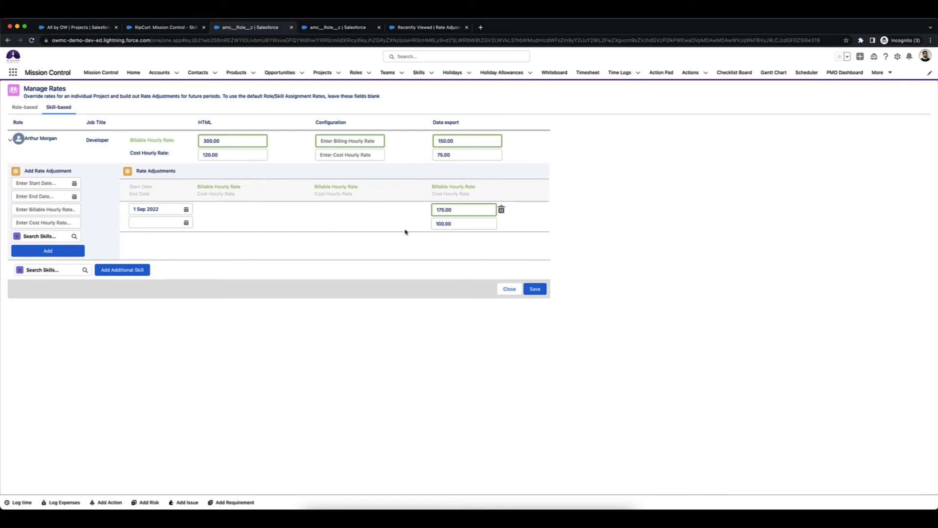
click(535, 289)
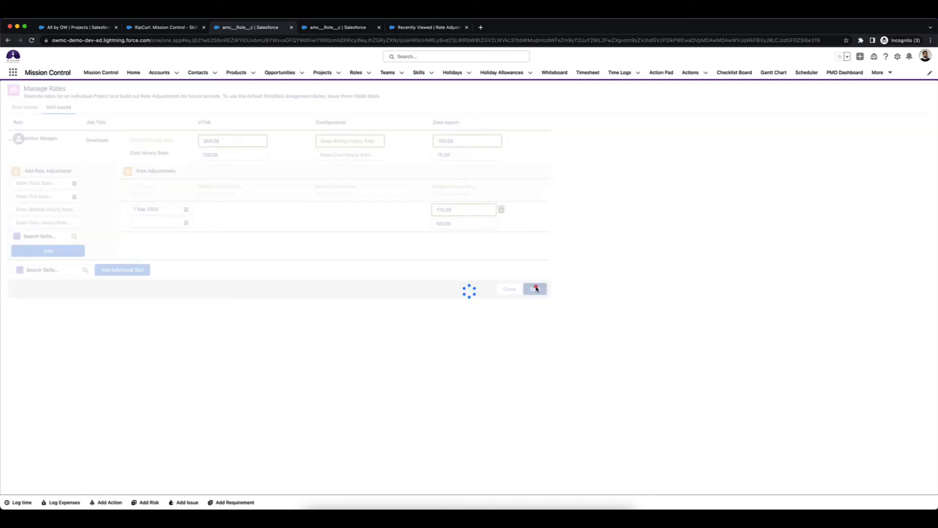
Step: Start a skill-based rate adjustment for the Administrator role with a start date of 1 Sep 2022
click(345, 27)
click(63, 105)
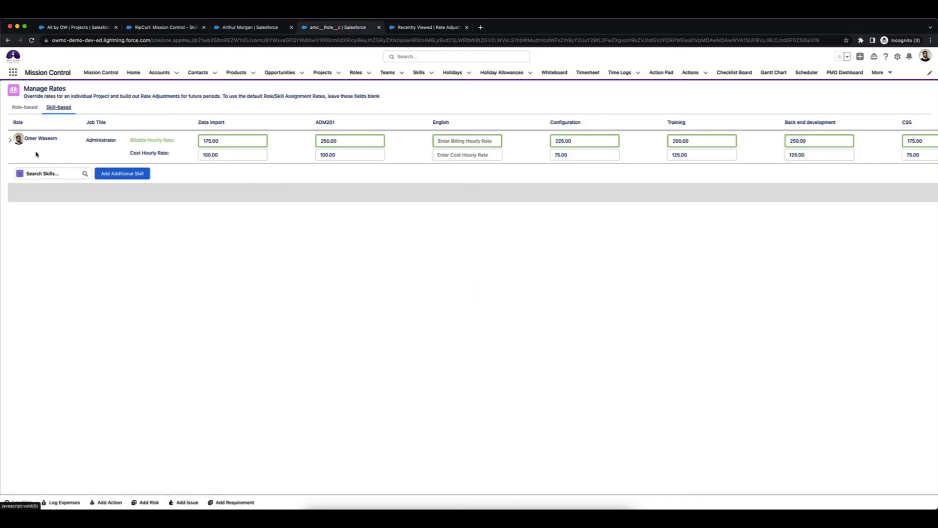
click(10, 140)
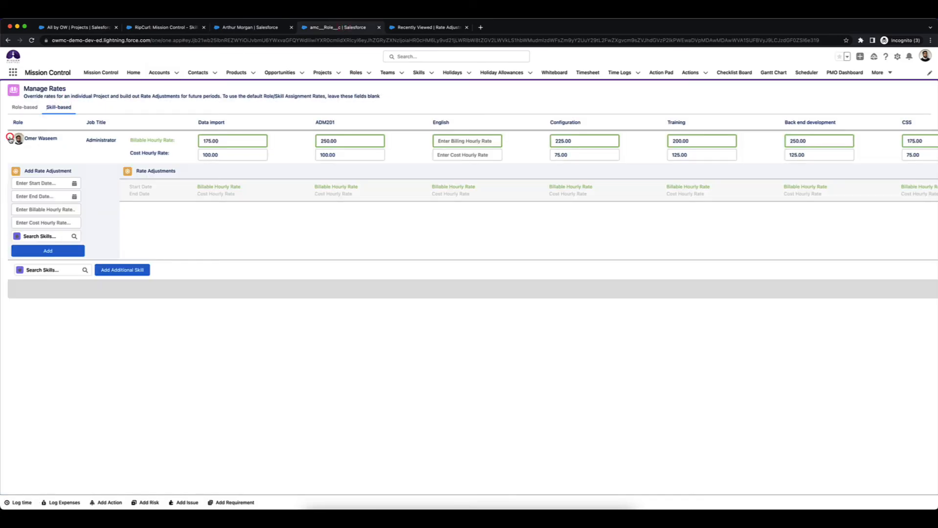
click(27, 183)
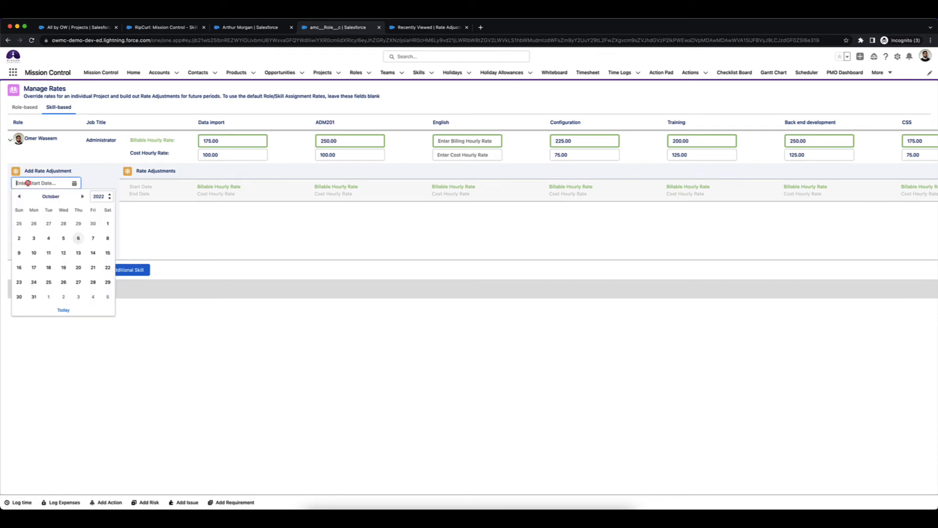
click(20, 198)
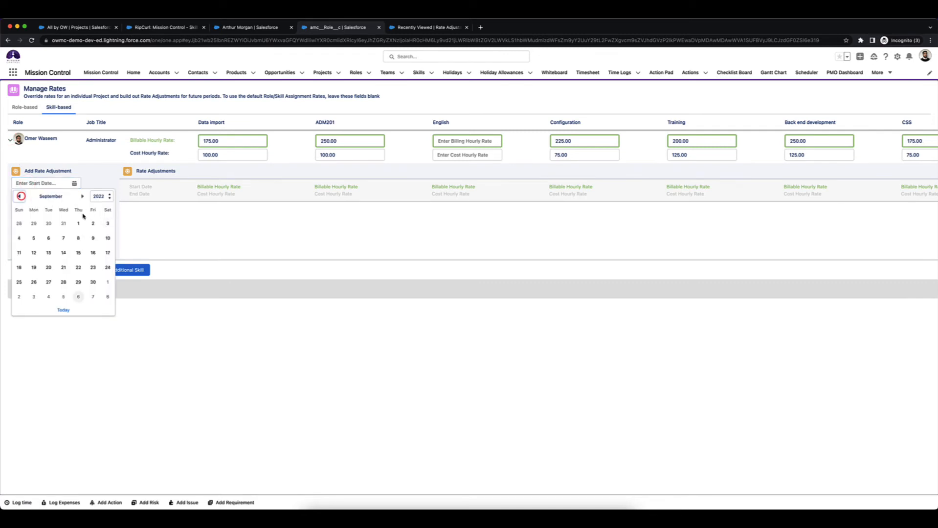
click(79, 223)
Step: Add the Administrator's adjustment for the Data import skill with a billable hourly rate of 200 and cost hourly rate of 125, and save
click(38, 209)
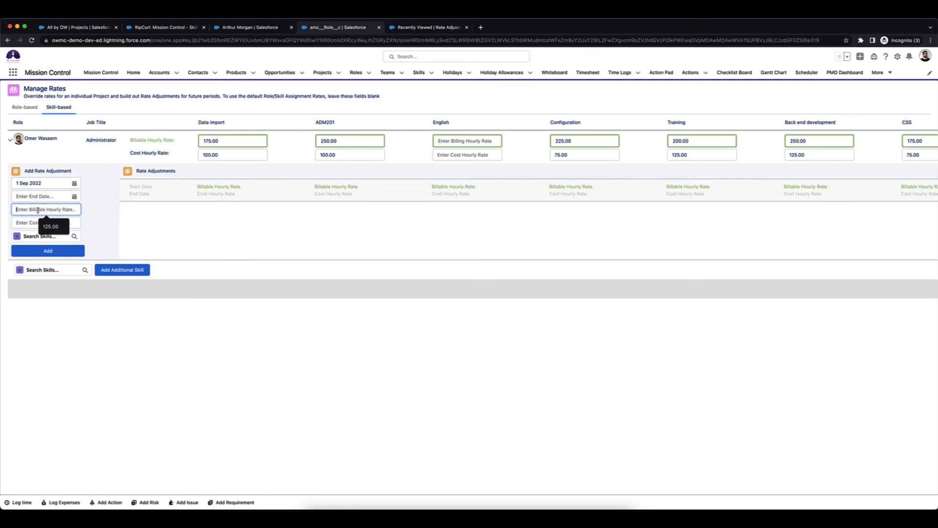
text(200)
click(39, 222)
text(125)
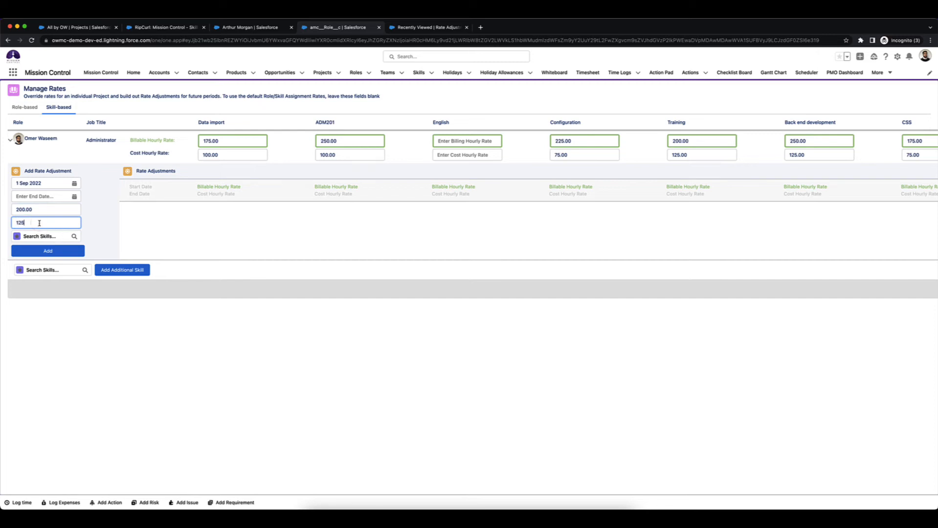
click(45, 236)
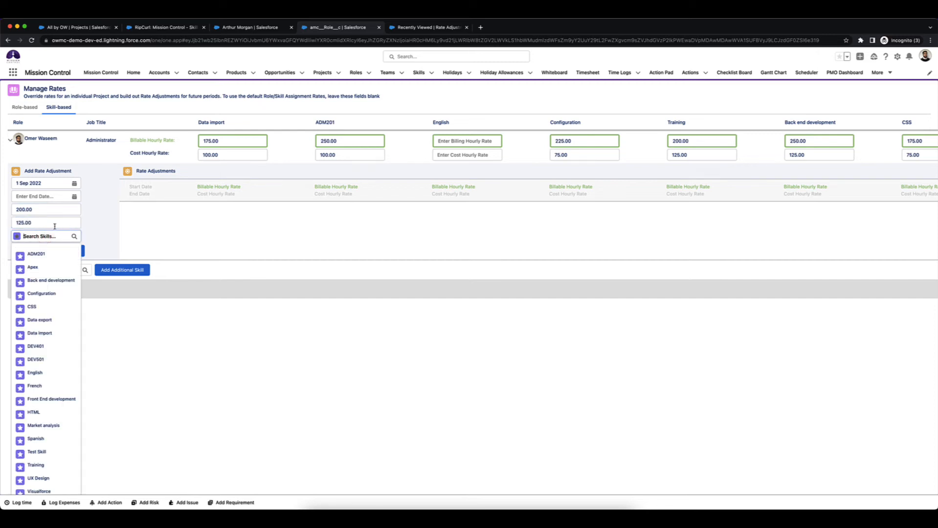
text(Data impo)
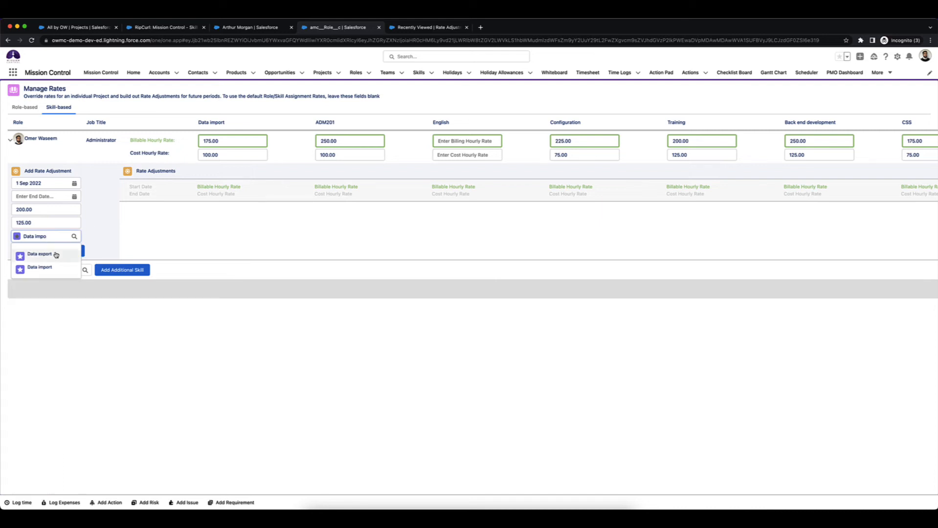
click(46, 263)
click(44, 251)
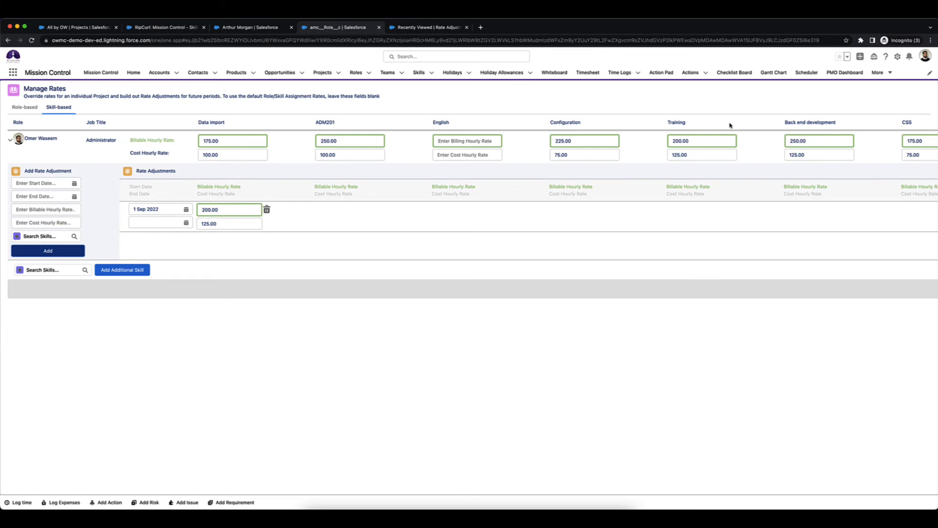
scroll(771, 193, right, 5)
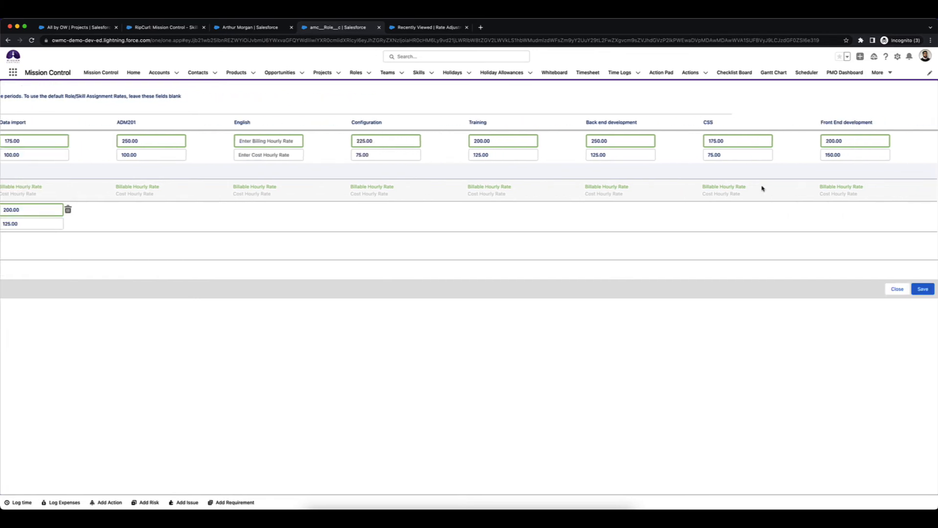
click(915, 290)
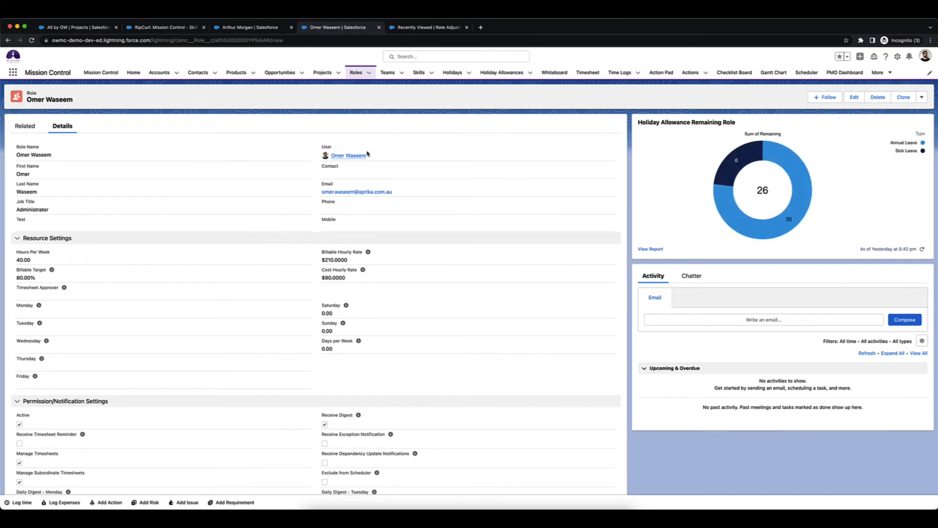
Step: Turn on the Force Financial checkbox for the Skill based project, save the change, and refresh the project list
click(155, 30)
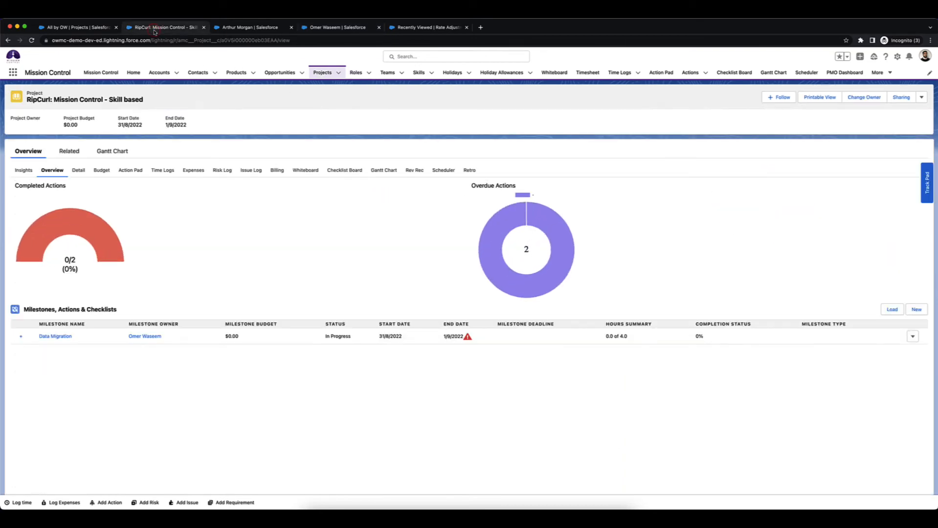
click(80, 28)
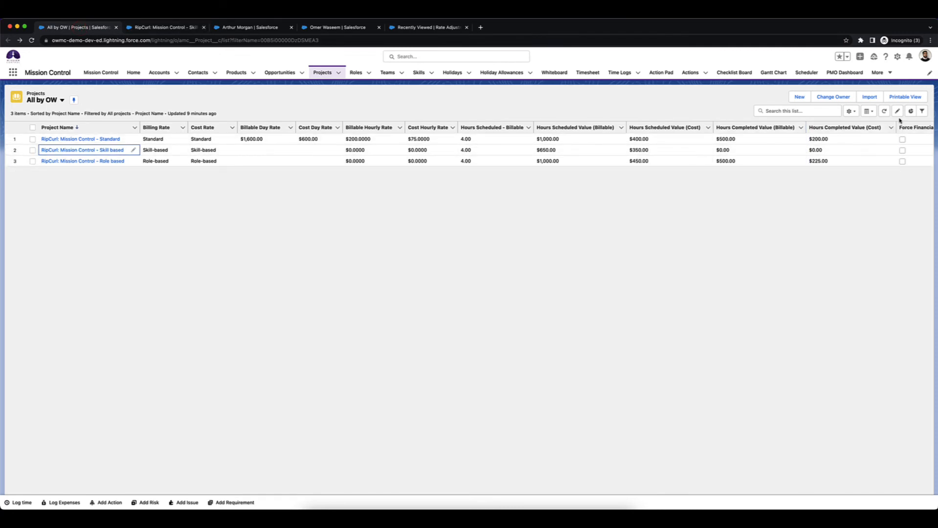
click(902, 150)
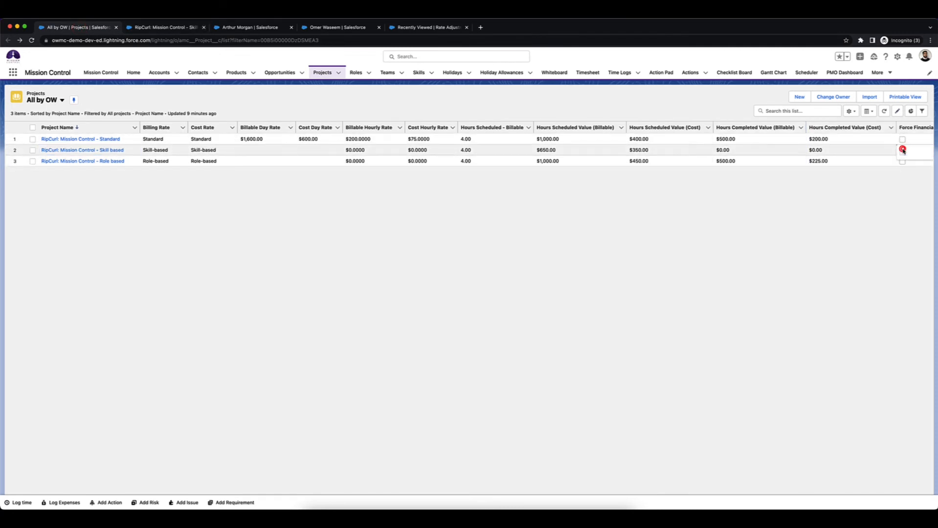
click(902, 150)
click(824, 185)
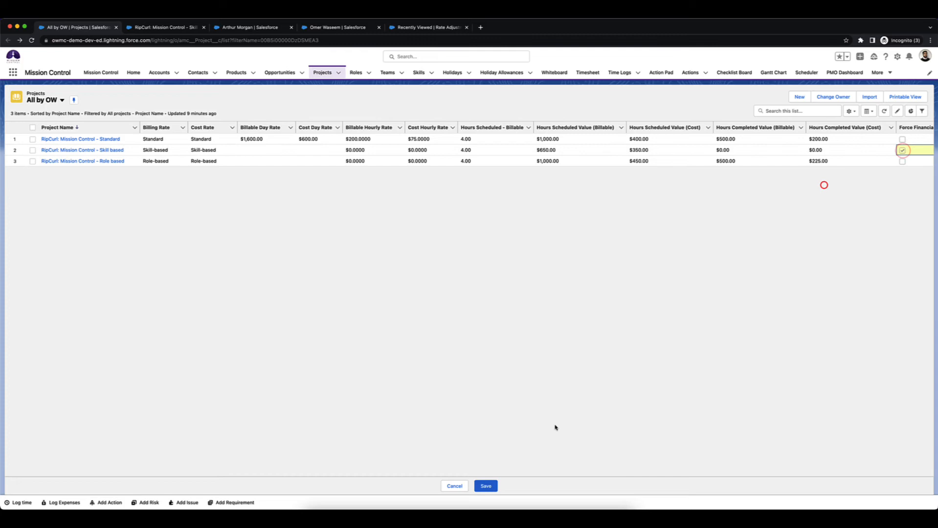
click(483, 486)
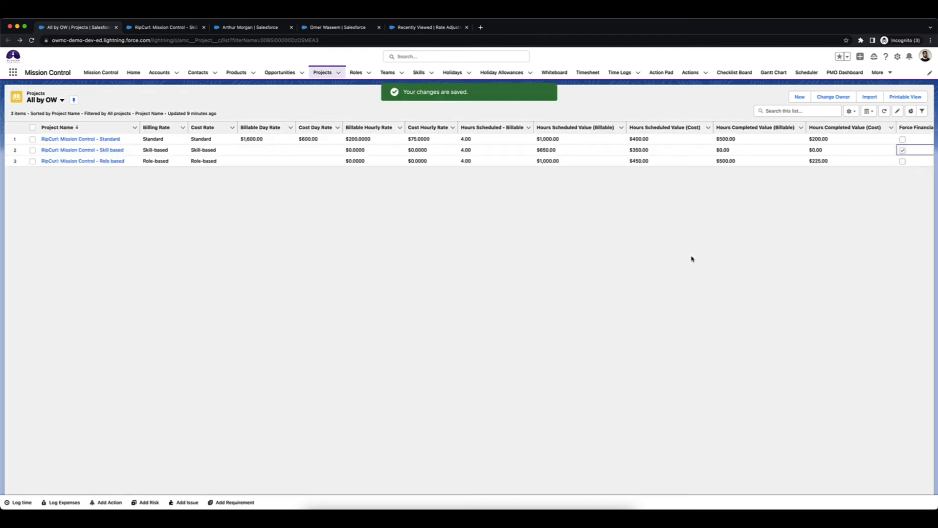
click(884, 112)
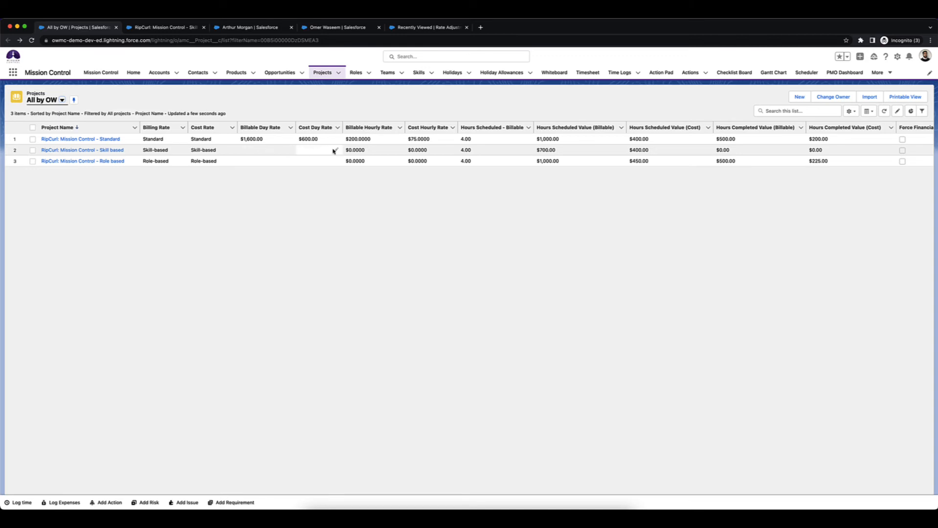
Step: Log 1 completed hour dated 6 Oct 2022 on the Skill based project's Data export action for the Developer who owns it
click(158, 26)
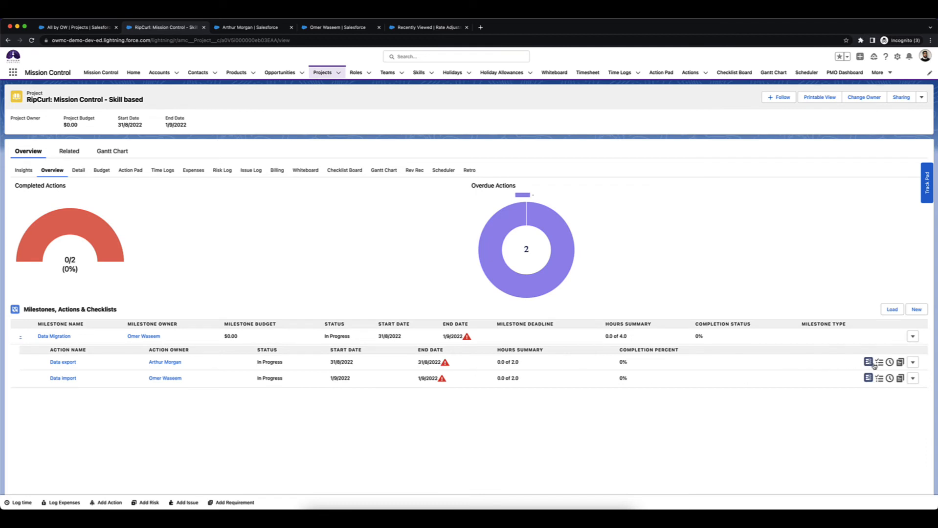
click(891, 363)
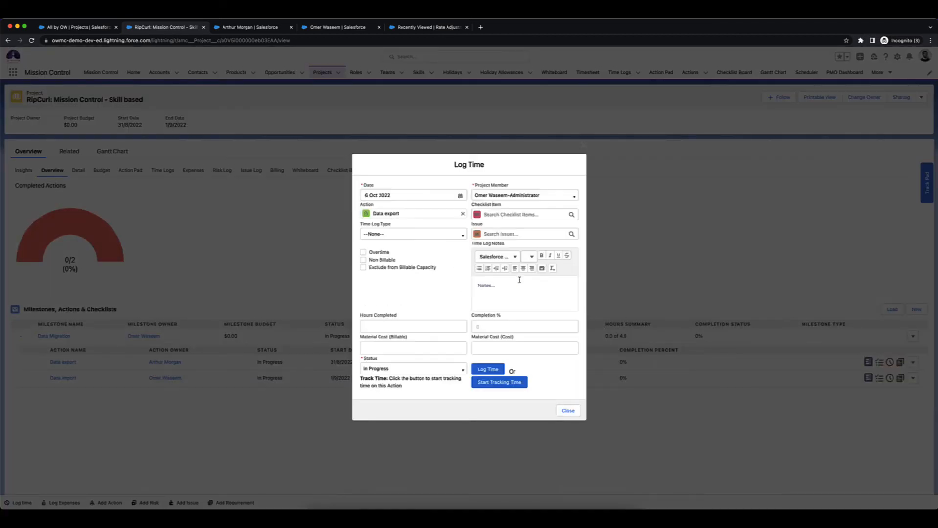
click(365, 196)
click(370, 209)
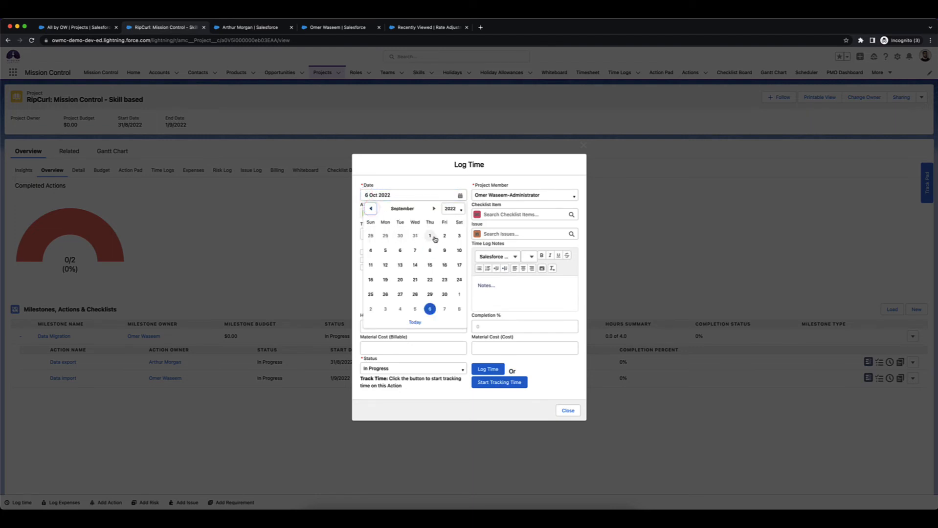
click(422, 186)
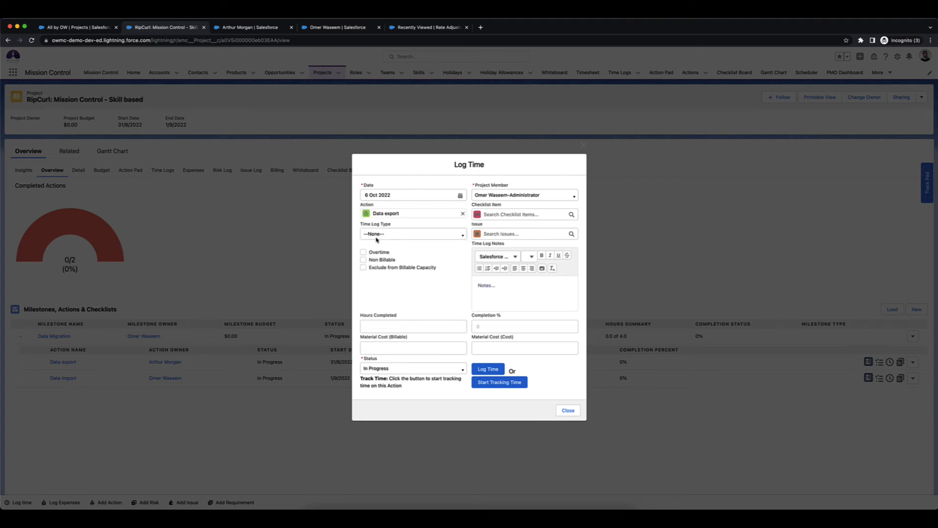
click(376, 325)
text(1)
click(502, 196)
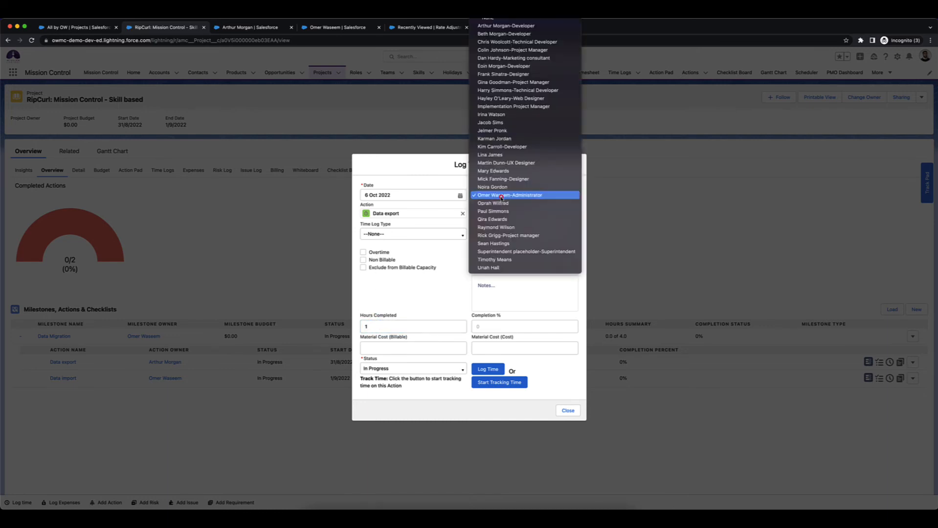
click(504, 26)
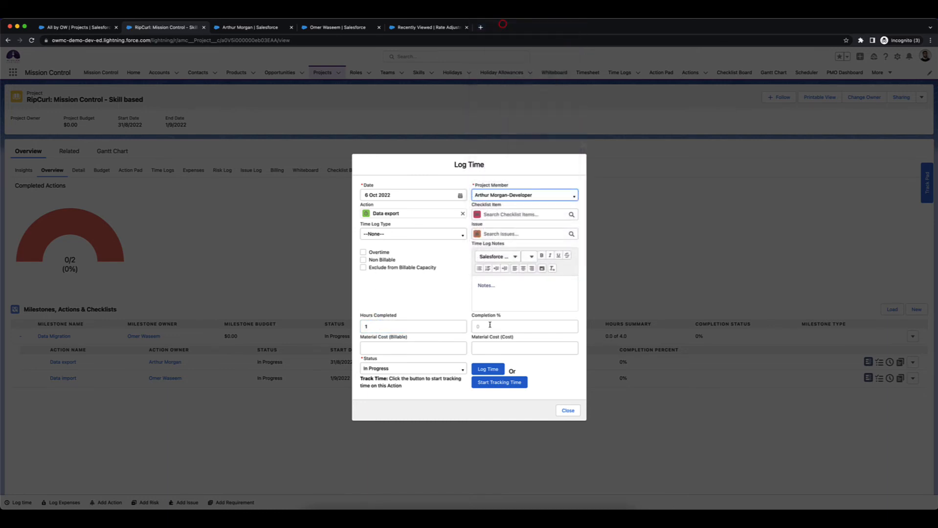
click(496, 369)
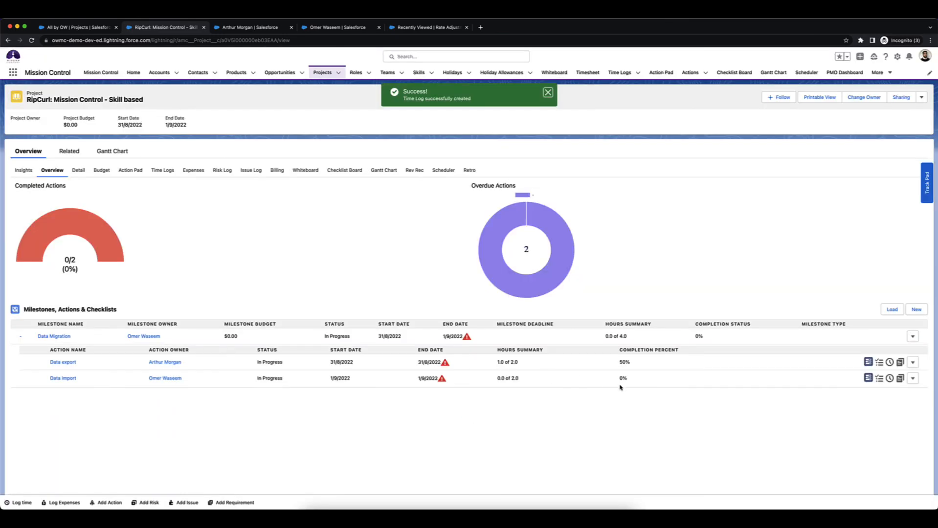
Step: Log 1 completed hour dated 6 Oct 2022 on the Data import action for the Administrator
click(890, 379)
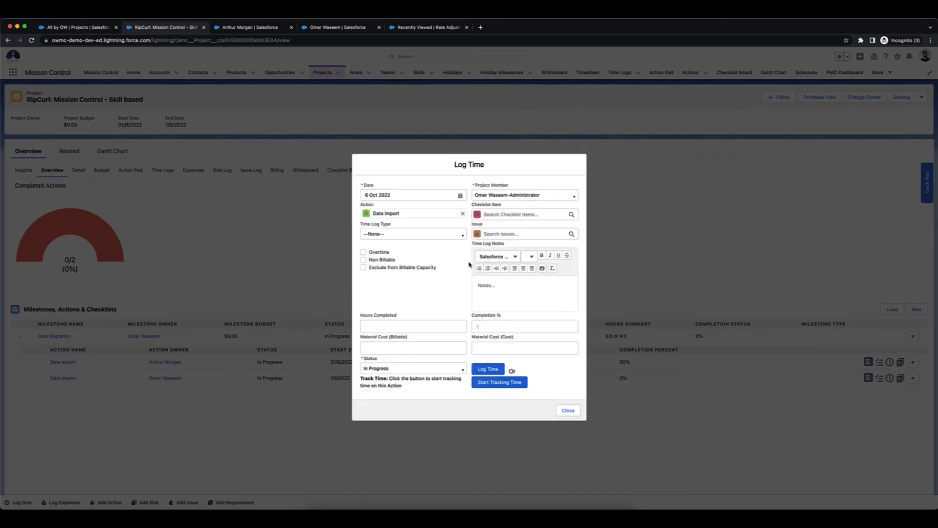
click(418, 193)
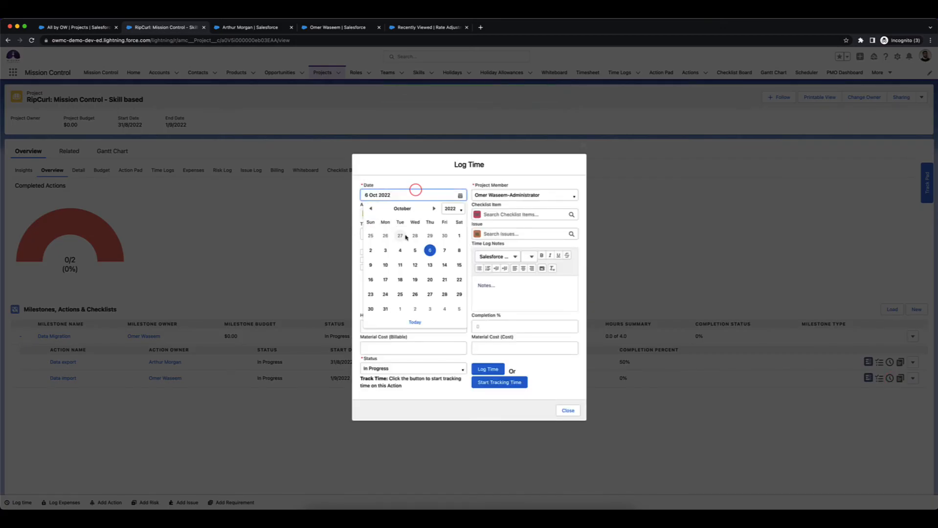
click(406, 181)
click(529, 196)
click(427, 180)
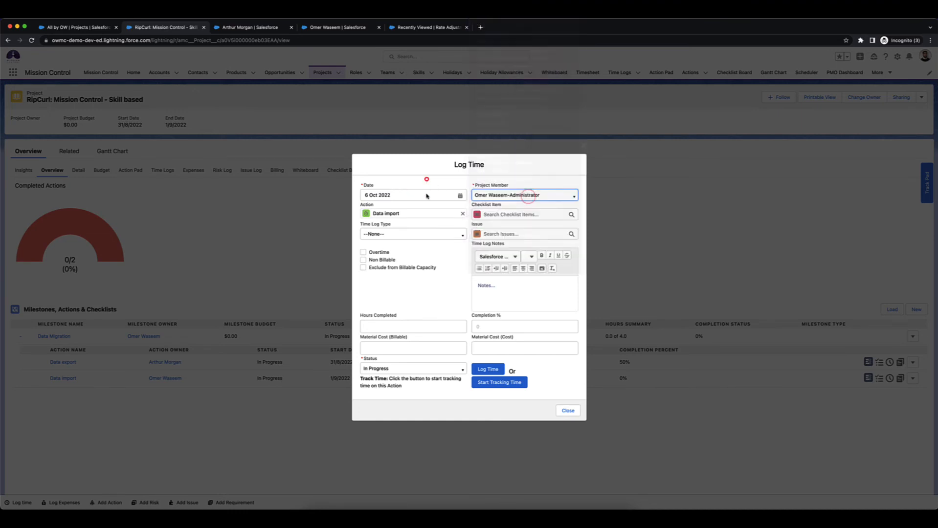
click(366, 325)
text(1)
click(488, 370)
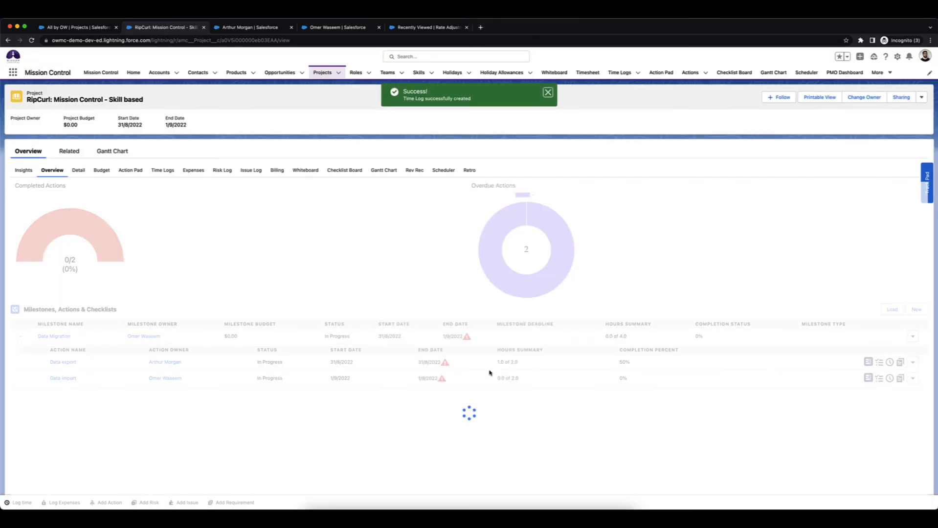
Step: Refresh the project and rate adjustment lists, and compare the Skill based project's completed values with the two skill-based adjustment rates
click(82, 28)
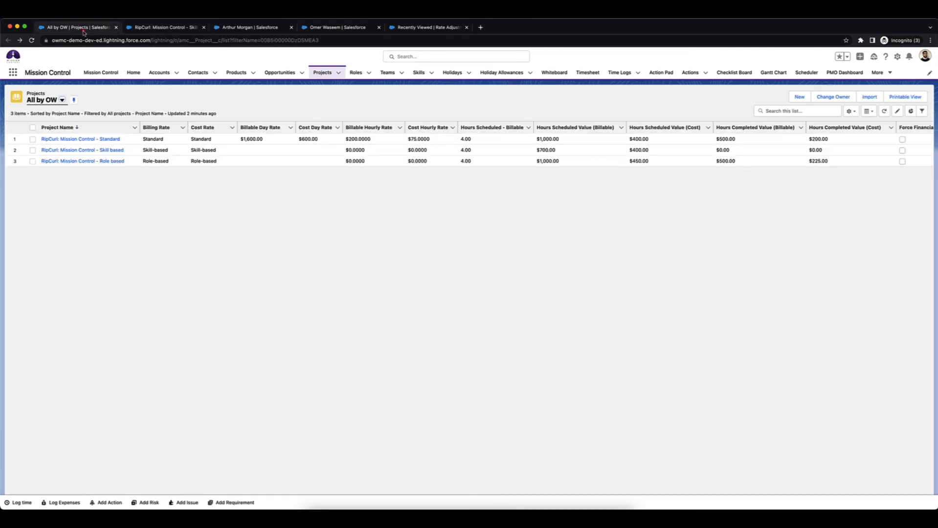
click(885, 111)
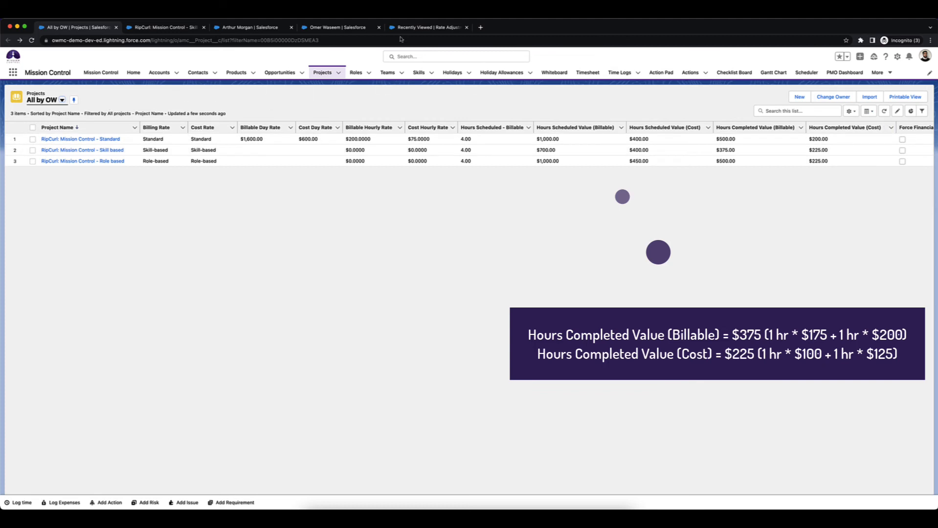
drag(425, 27, 166, 28)
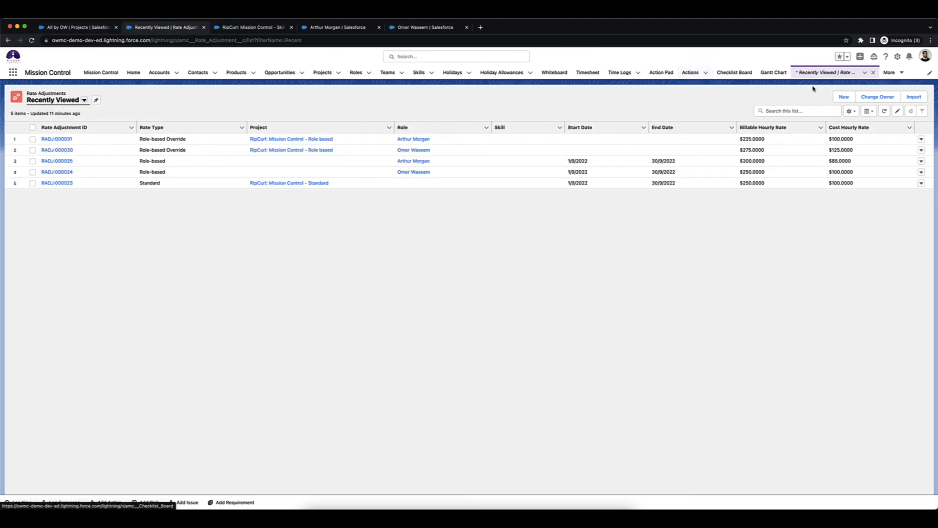
click(886, 111)
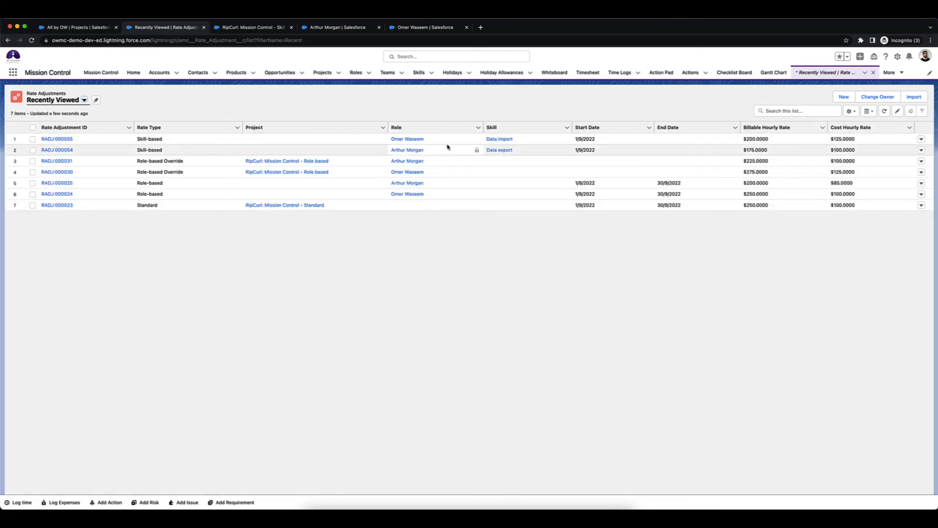
click(708, 131)
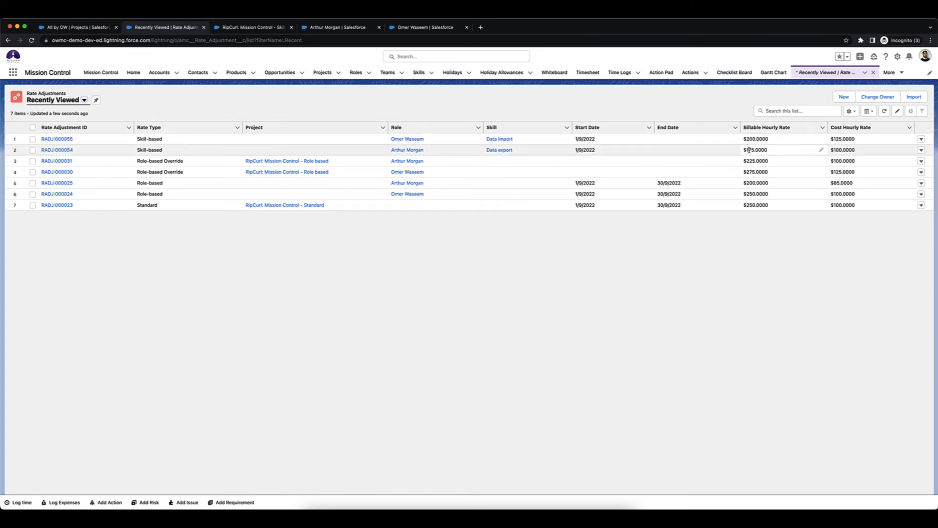
click(91, 32)
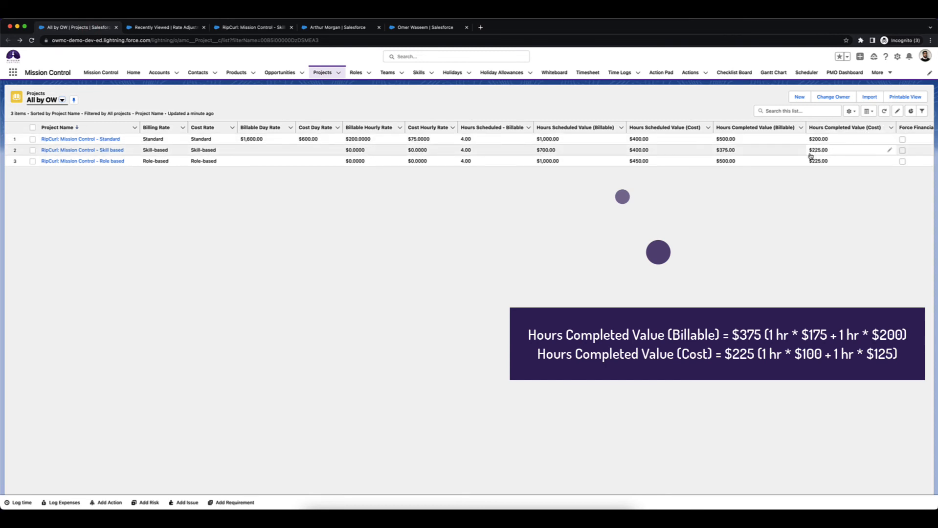
click(177, 28)
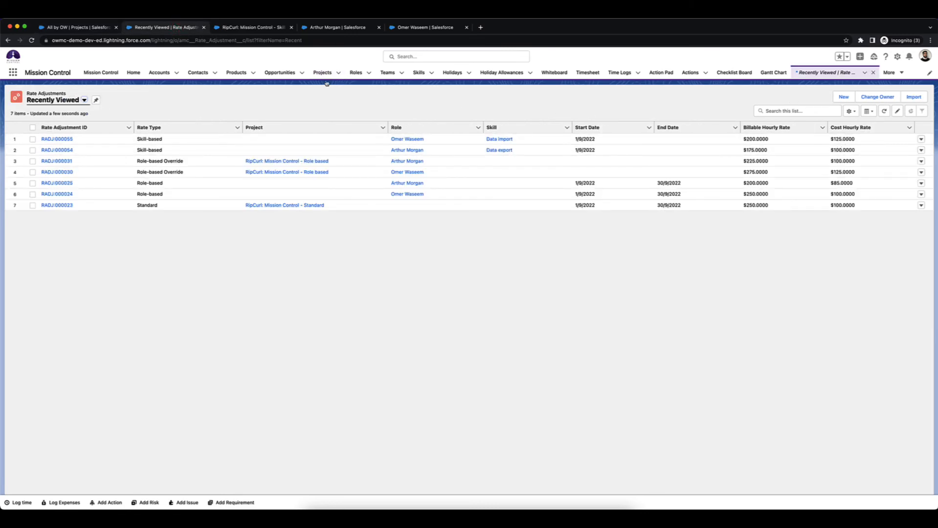
click(72, 27)
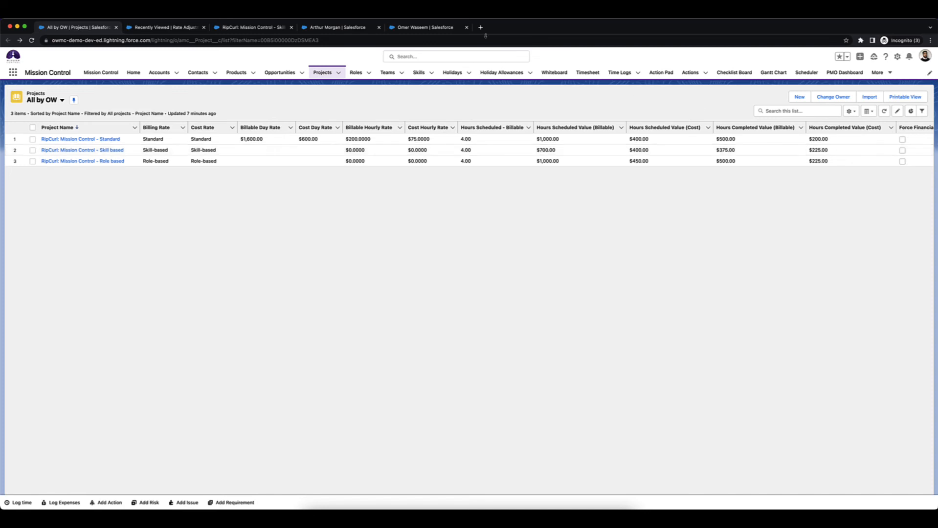
Step: Open Manage Rates for the Administrator's role and expand the role's existing rate adjustments
click(442, 28)
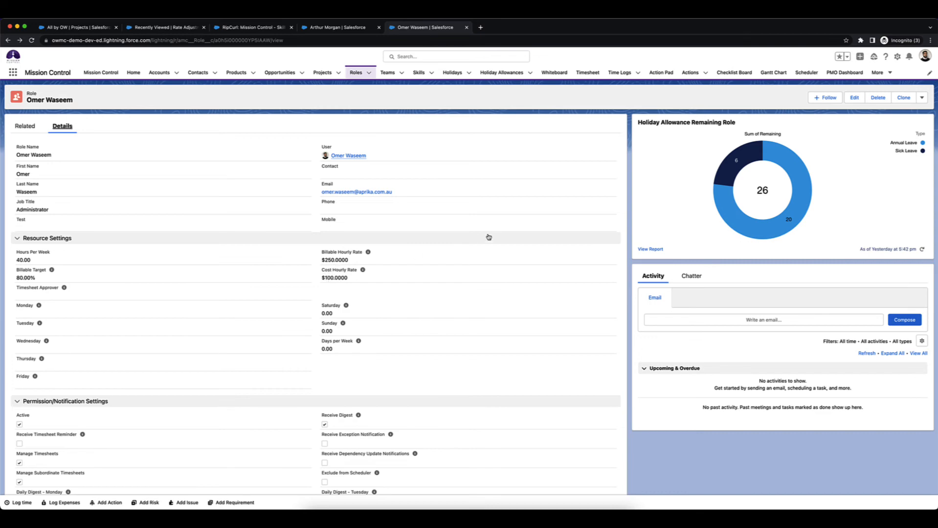
click(922, 98)
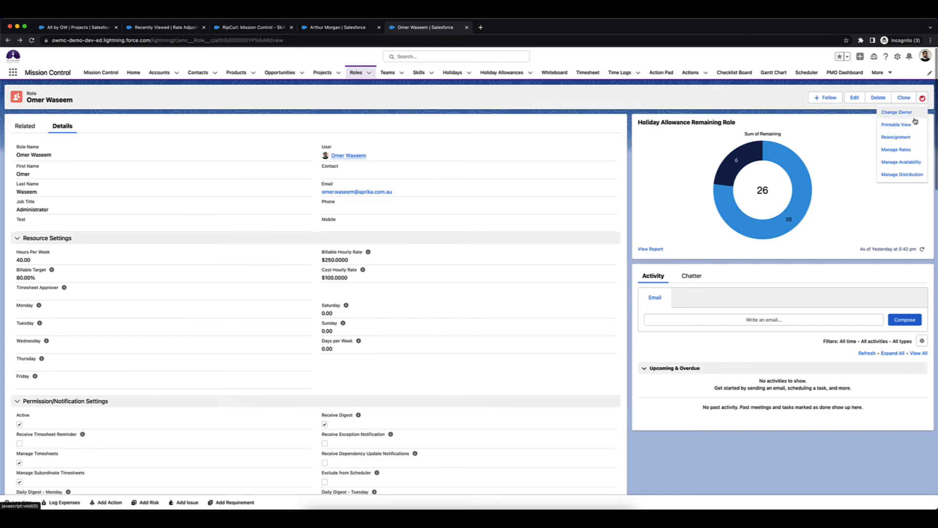
click(897, 150)
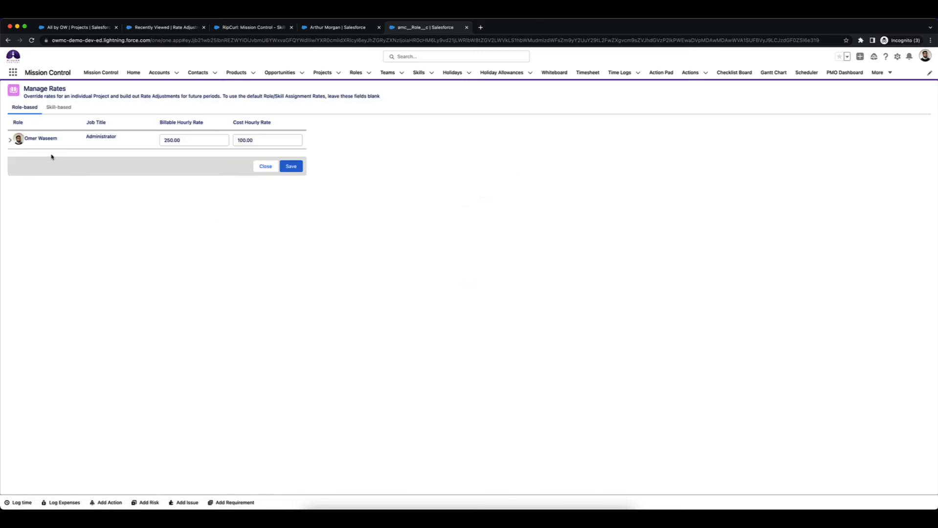
click(9, 140)
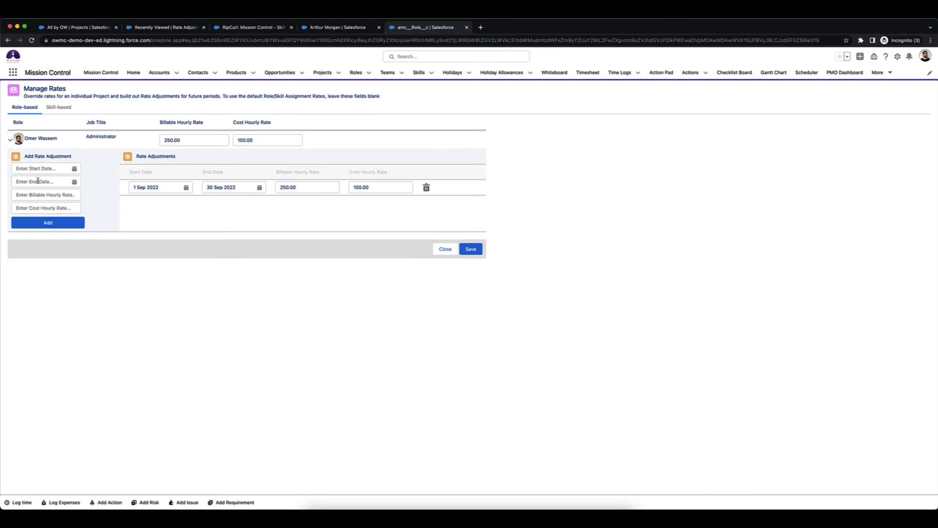
Step: Add a rate adjustment without dates to the Administrator's role, with a billable hourly rate of 300 and a cost hourly rate of 200
click(38, 195)
text(300)
click(42, 209)
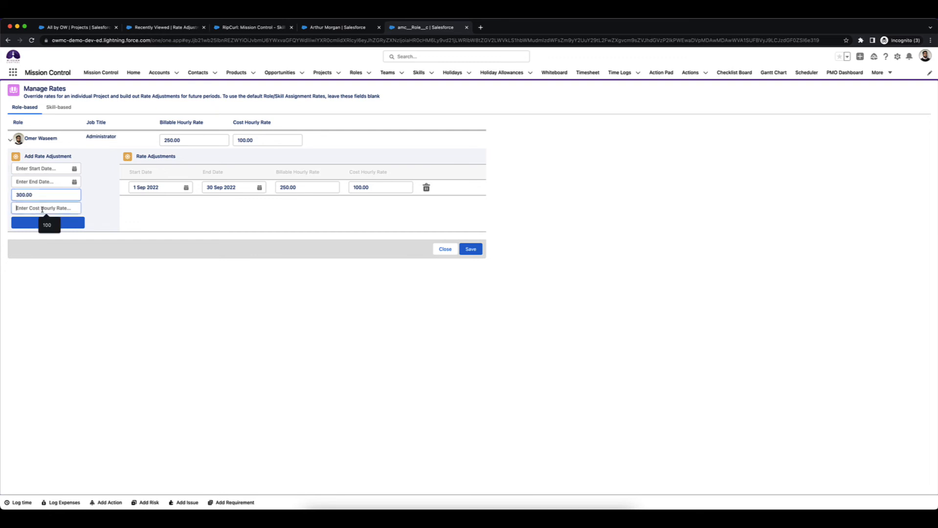
text(200)
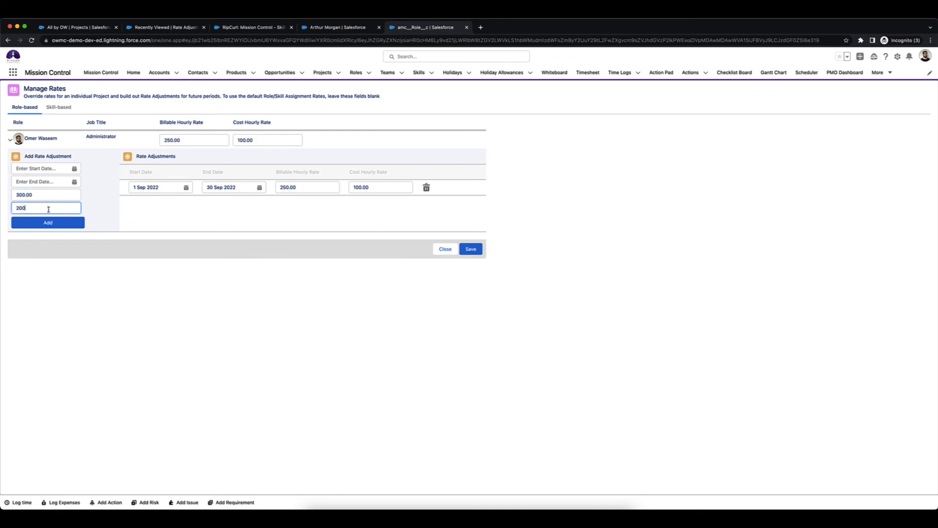
click(104, 213)
click(68, 228)
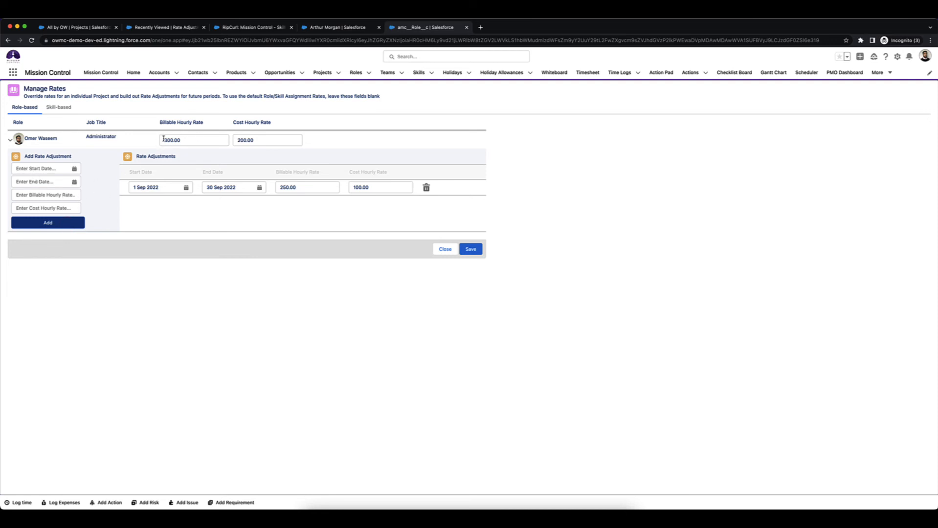
click(10, 140)
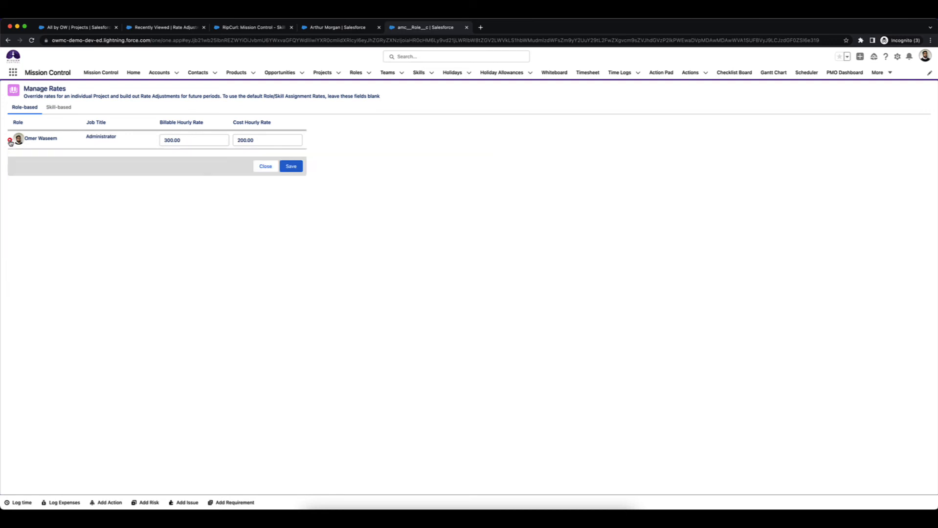
Step: Set the Administrator's role-based billable hourly rate to 350 and cost hourly rate to 250, and save the rates
click(168, 141)
double_click(168, 142)
text(350)
key(Tab)
text(250)
click(334, 154)
click(298, 170)
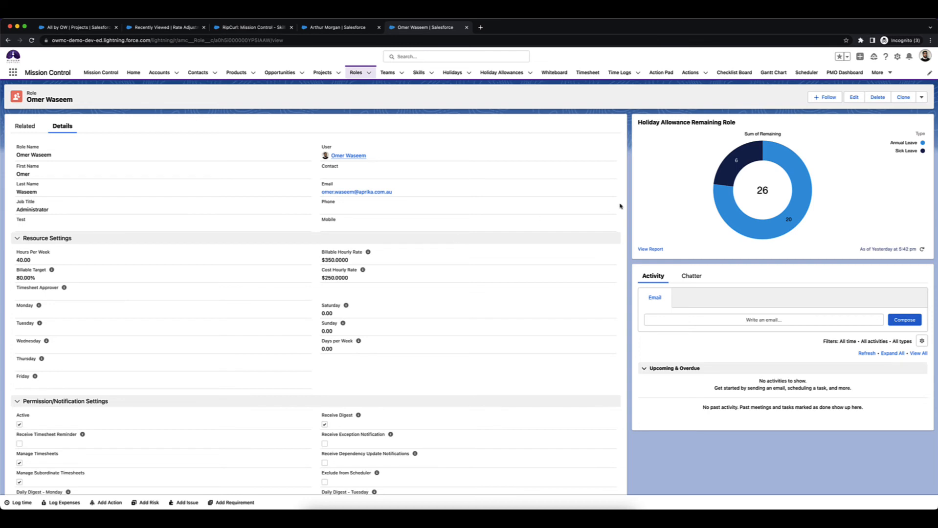
Step: Open the full list of the Administrator's skill assignments to review their billable and cost hourly rates
click(25, 126)
scroll(105, 265, down, 5)
scroll(106, 265, down, 10)
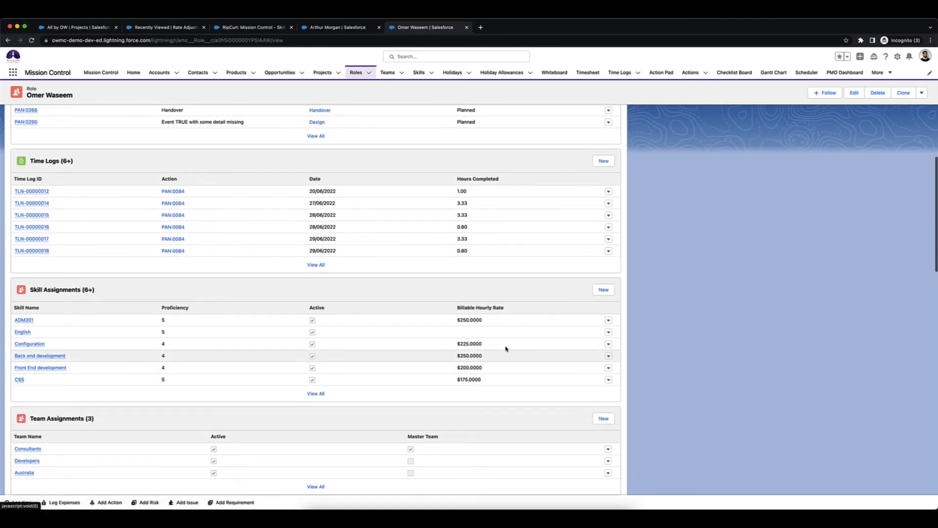
click(84, 290)
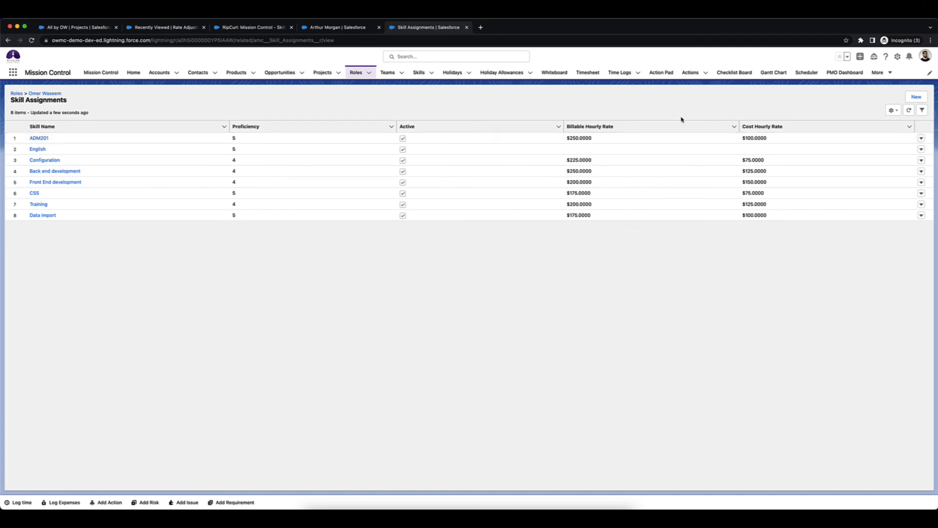
Step: Compare the Skill based project's start date and Data Migration action dates with the dates of its time logs
click(91, 28)
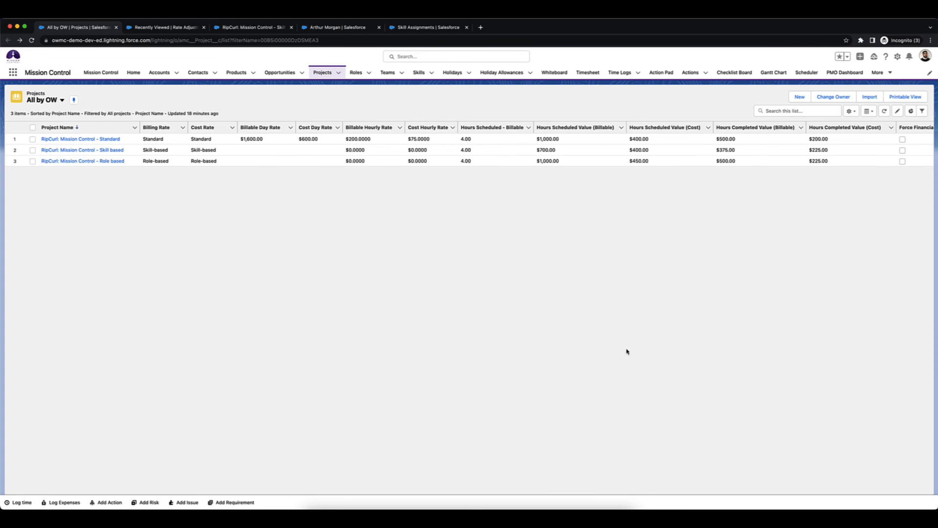
click(228, 28)
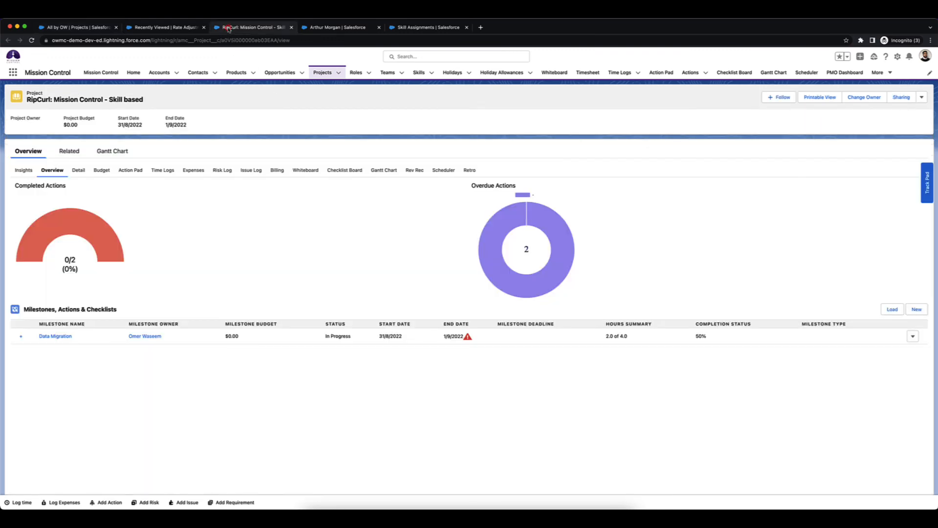
click(21, 337)
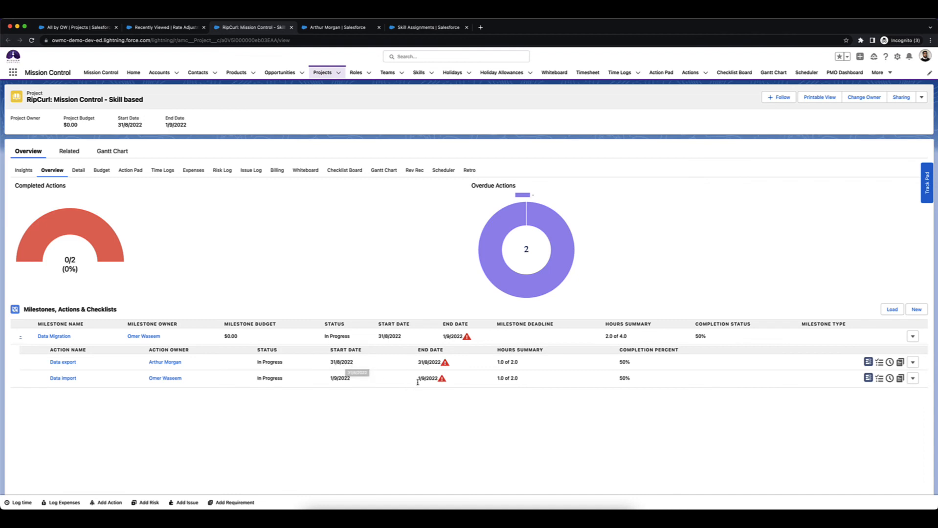
click(358, 405)
click(163, 171)
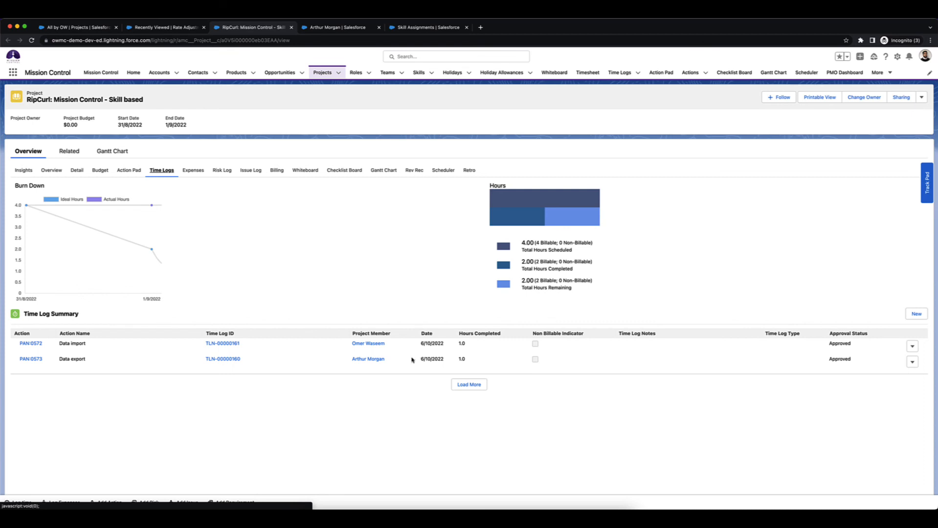
click(51, 171)
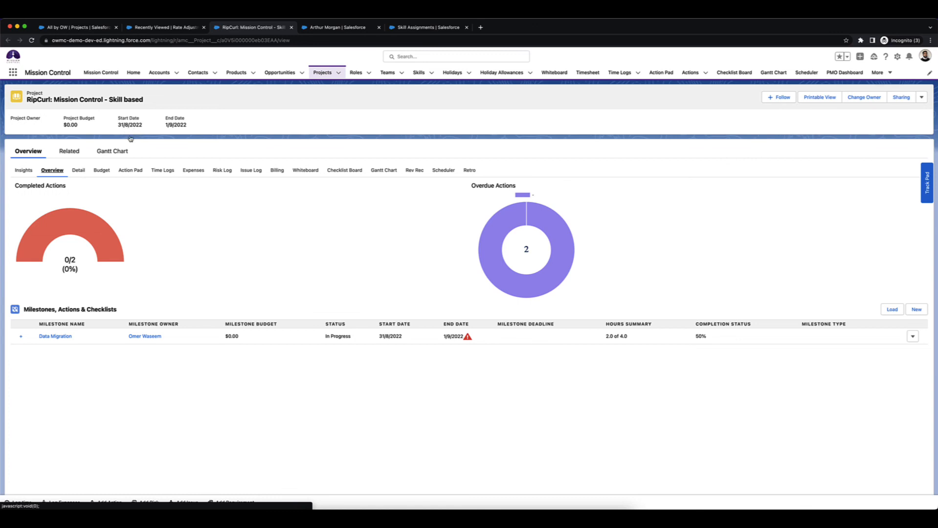
click(155, 172)
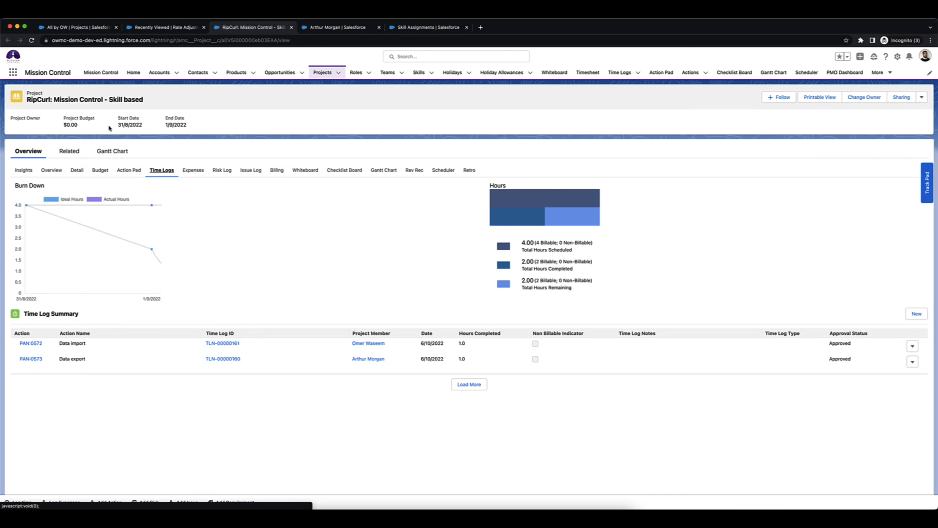
drag(117, 129, 142, 126)
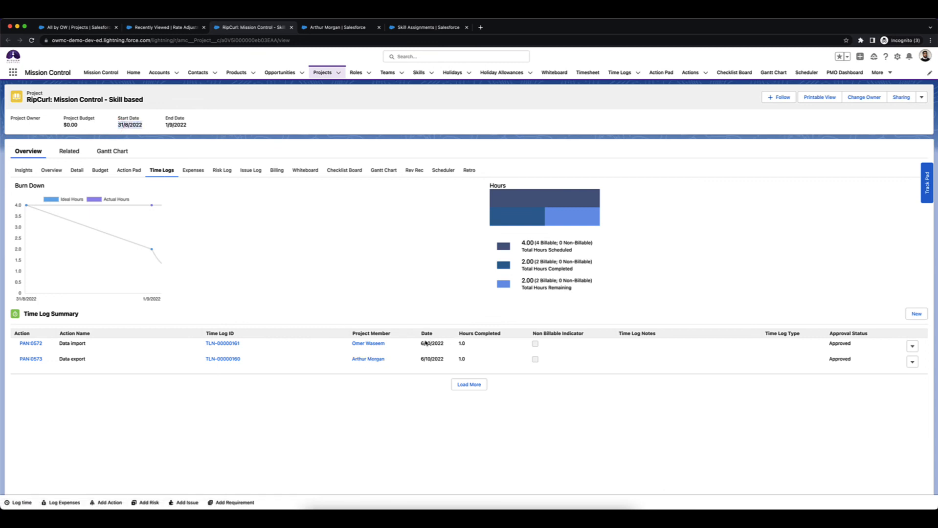
drag(419, 345, 445, 344)
click(743, 199)
Step: In the Skill based project's Manage Rates, override the Administrator's Data import rates with 300 billable and 175 cost per hour
click(923, 97)
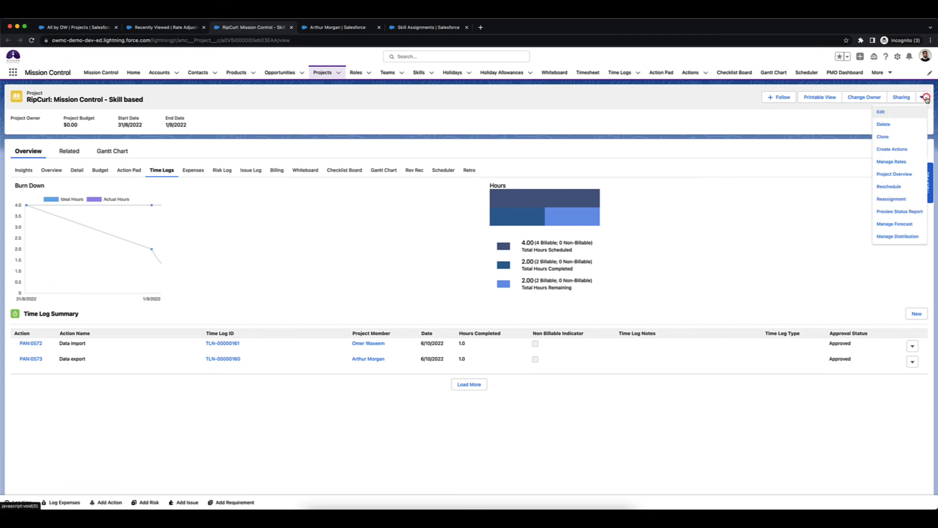
click(893, 162)
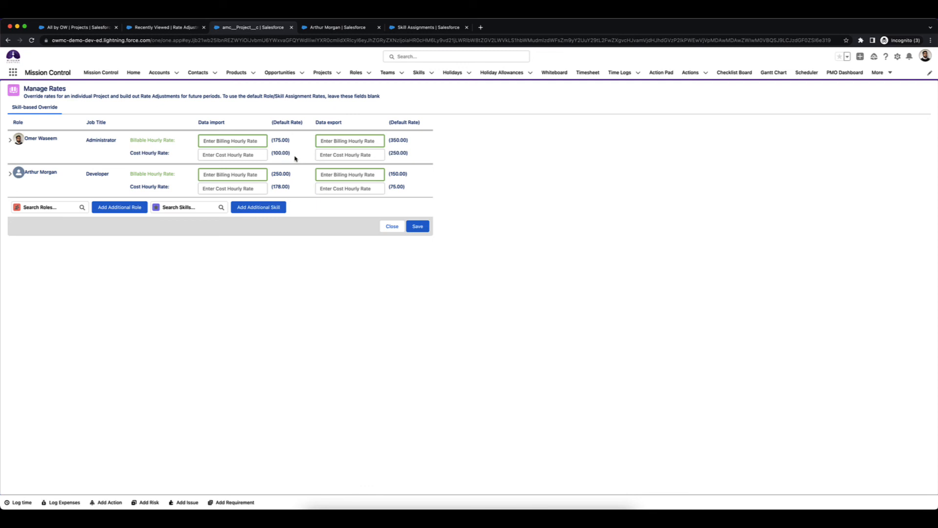
click(244, 142)
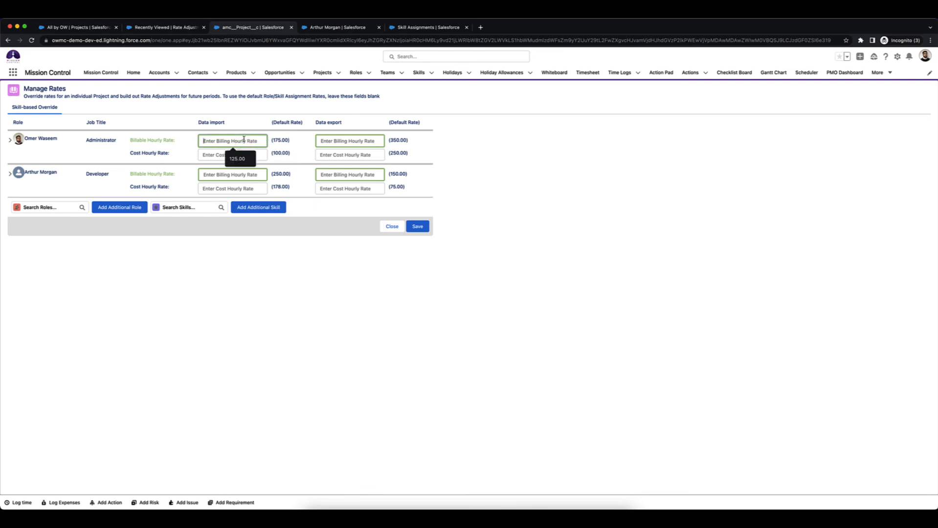
text(2)
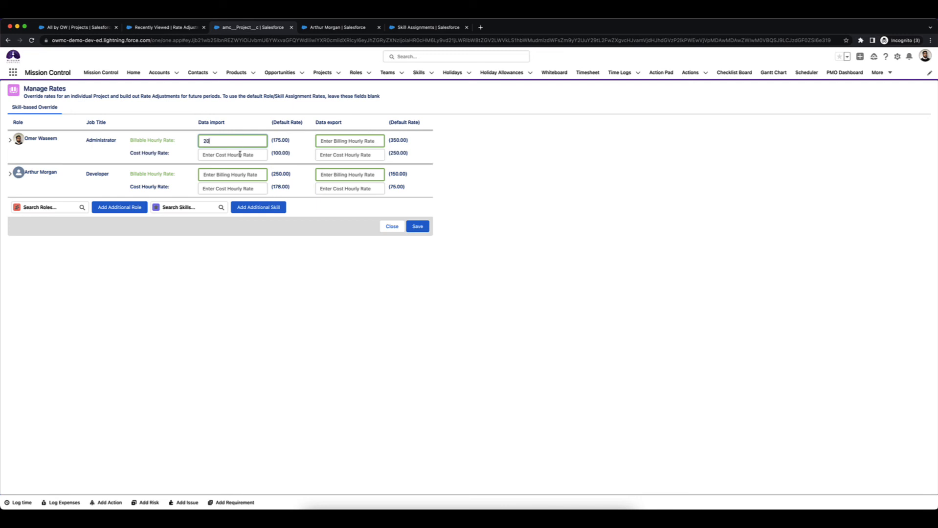
text(0)
key(BackSpace)
key(BackSpace)
text(300)
click(242, 155)
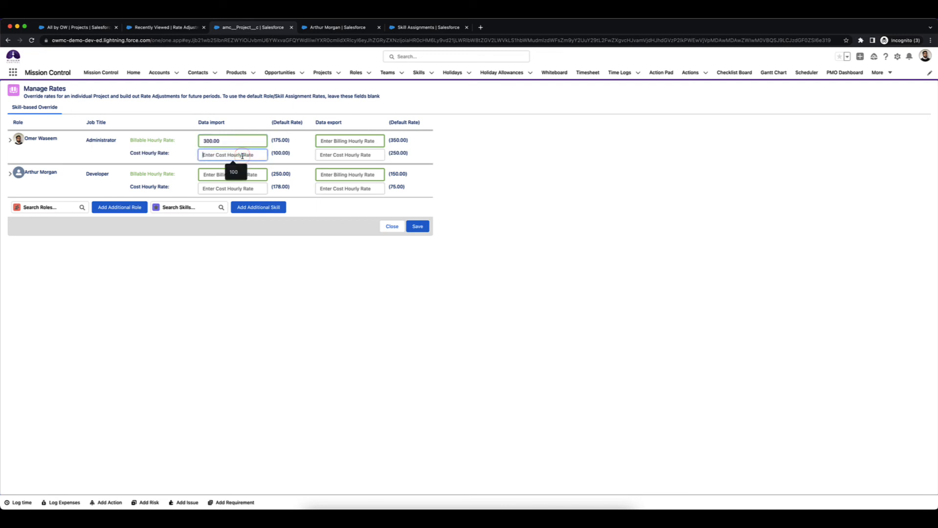
text(175)
click(306, 157)
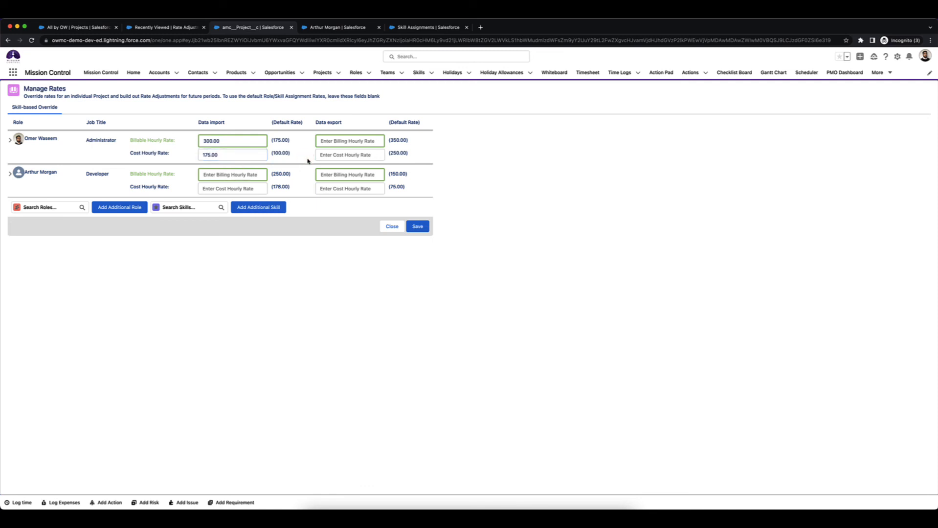
Step: Override the Developer's Data export rates with 300 billable and 125 cost per hour, save, and review the overrides in the refreshed rate adjustment list
click(360, 174)
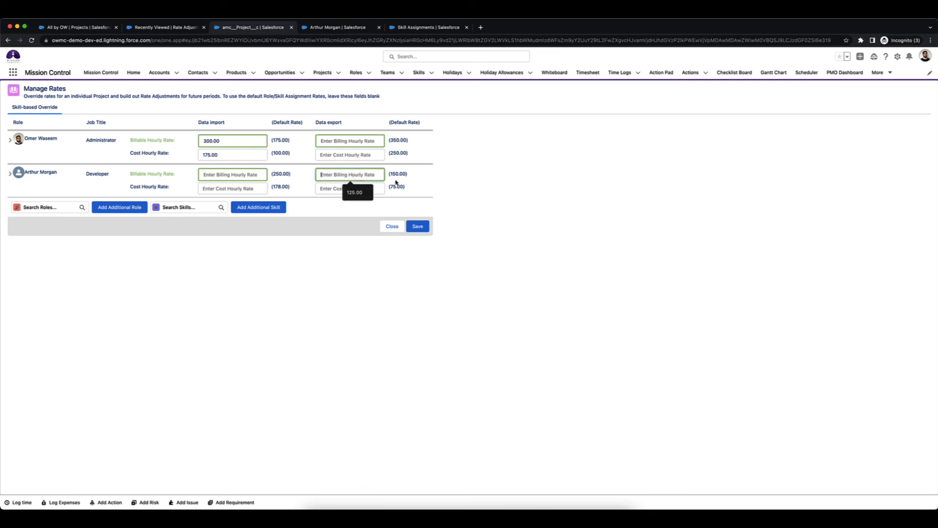
text(300)
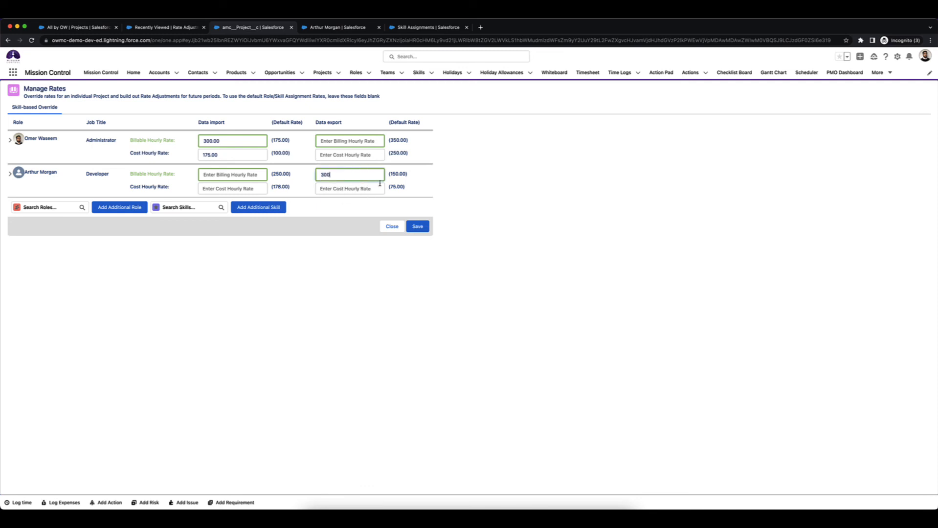
click(362, 189)
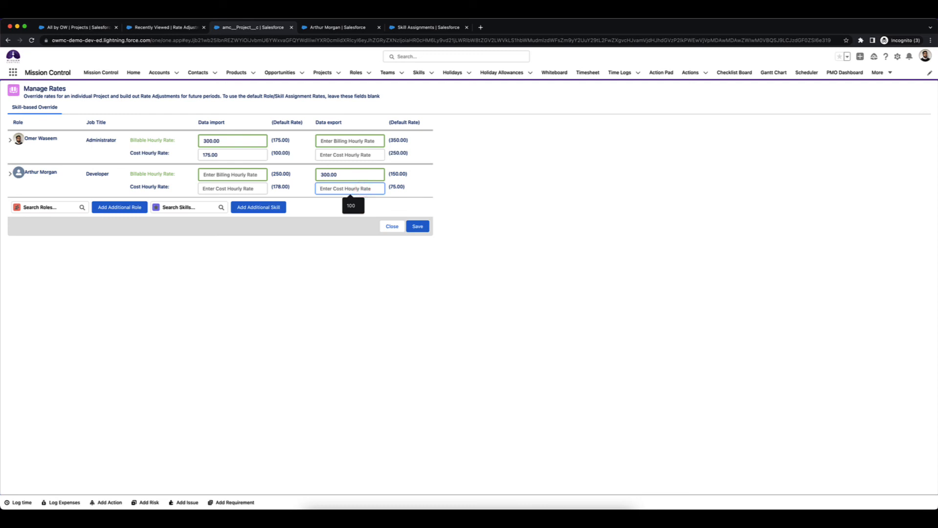
text(125)
click(446, 196)
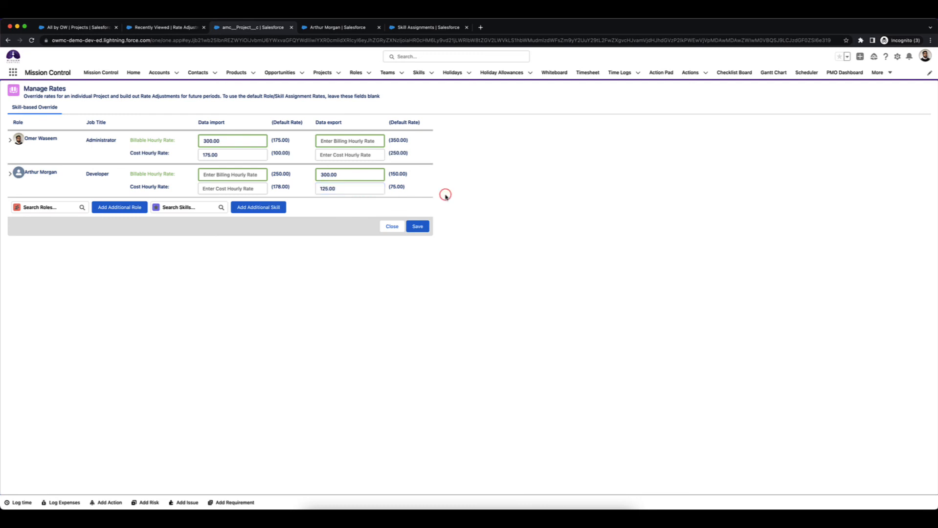
click(417, 227)
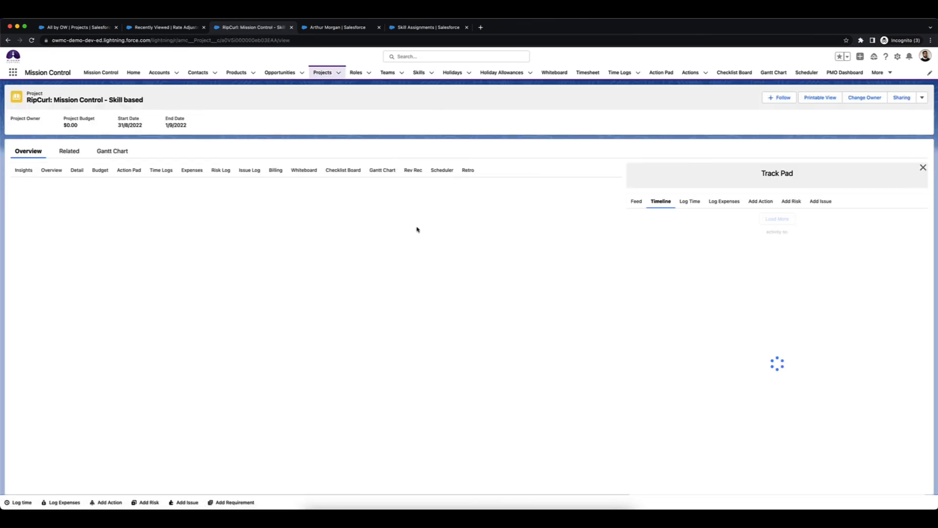
click(177, 28)
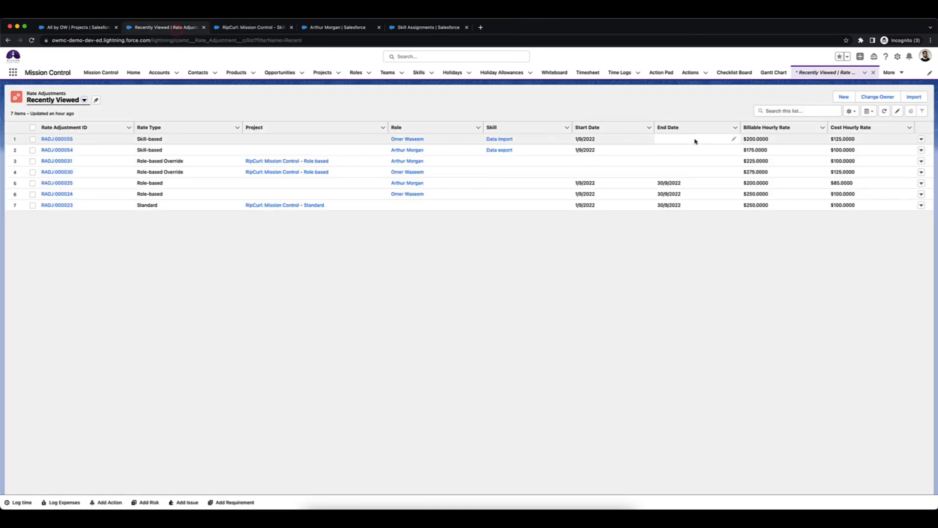
click(884, 111)
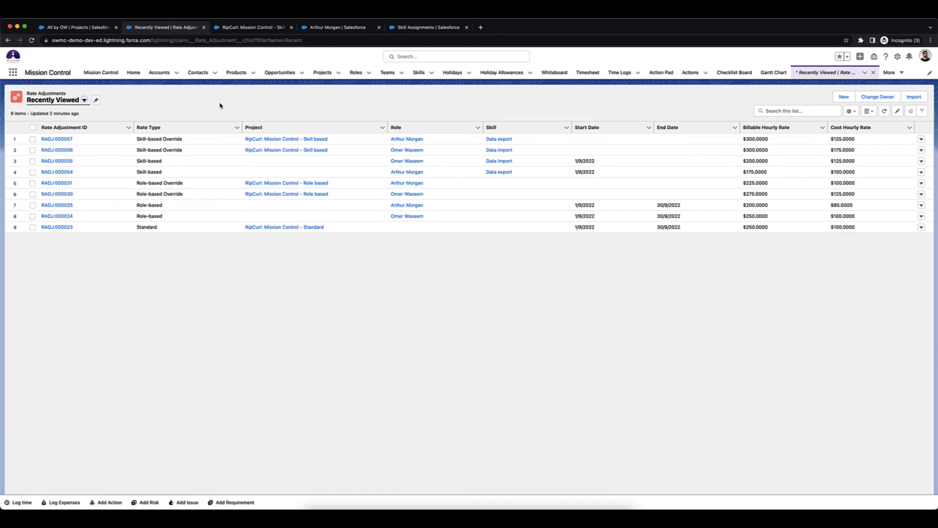
Step: Turn on Force Financial for the Skill based project in the project list, save the change, and refresh the list
click(100, 28)
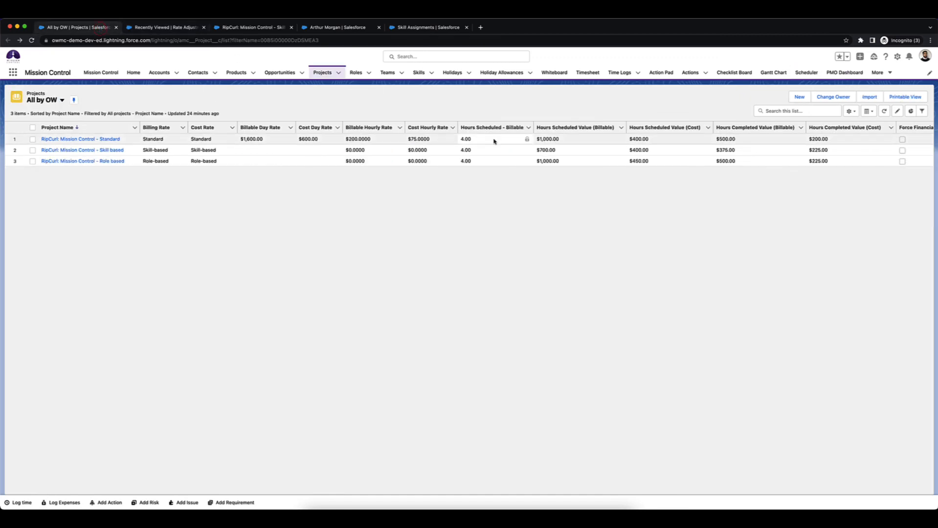
click(902, 151)
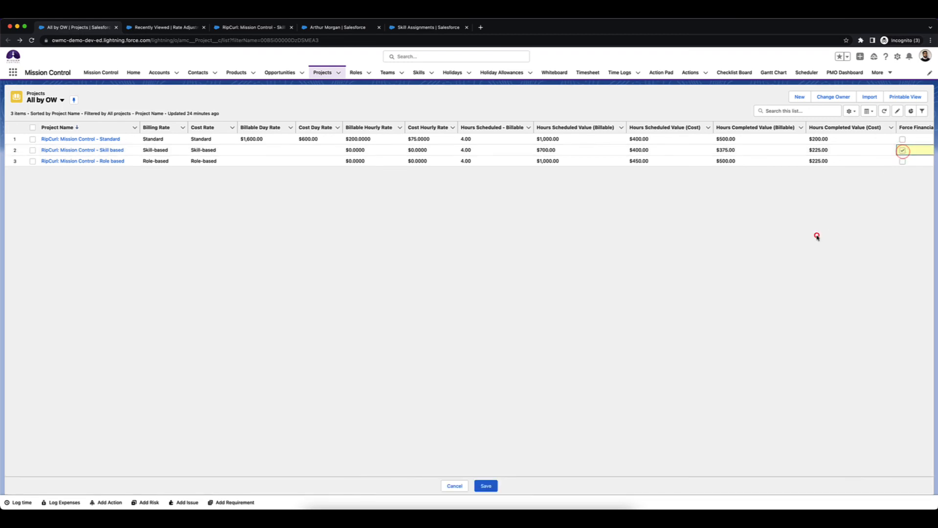
click(486, 486)
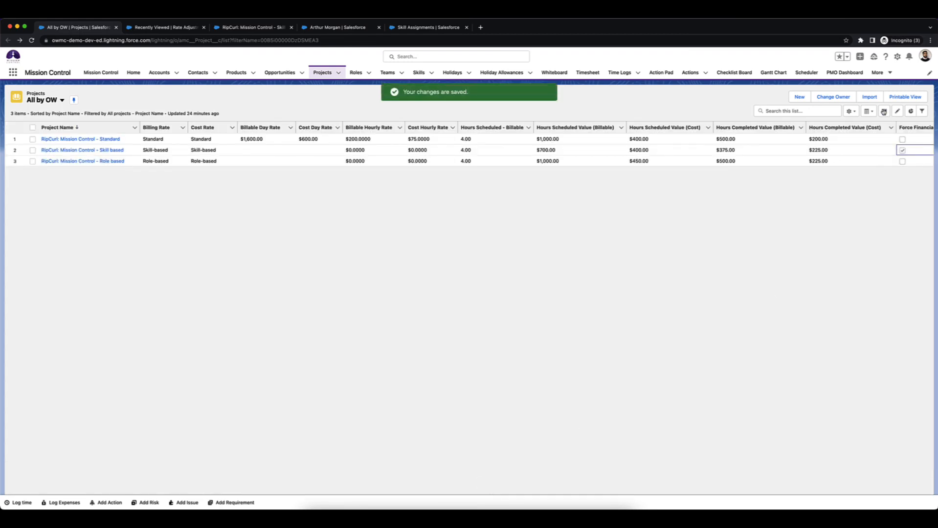
click(884, 111)
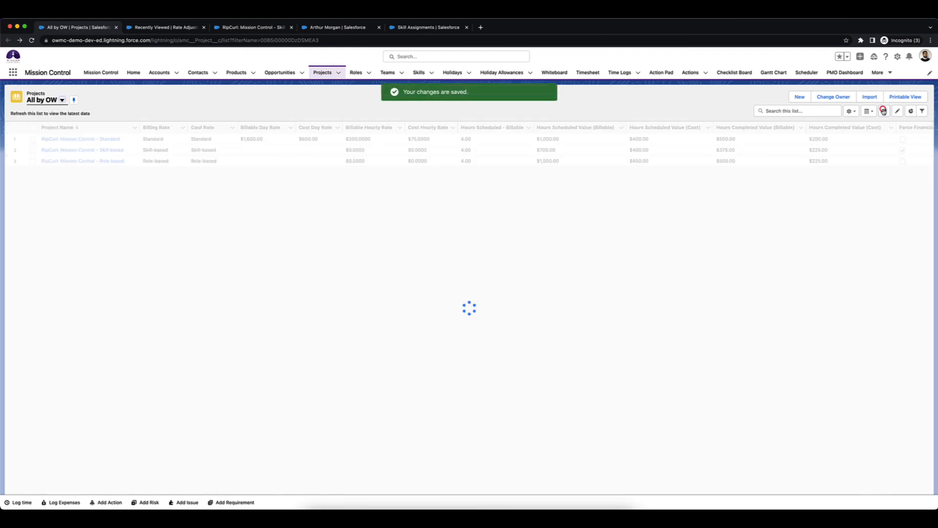